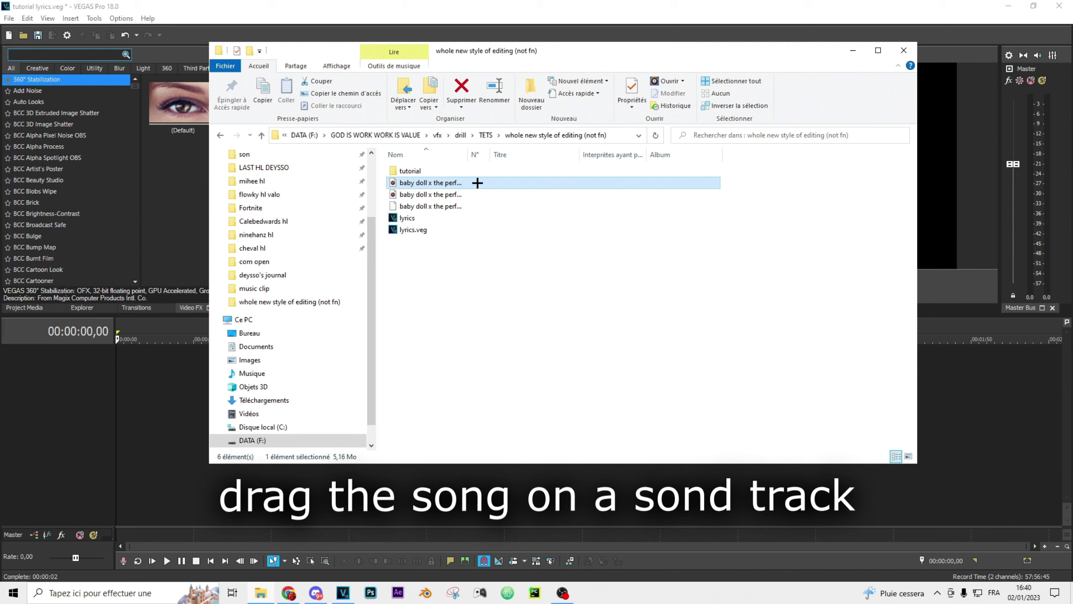
Place the baby doll x the perfect girl song on the timeline and add an empty video track above it
{"action": "left_click_drag", "start_coordinate": [478, 182], "coordinate": [475, 167]}
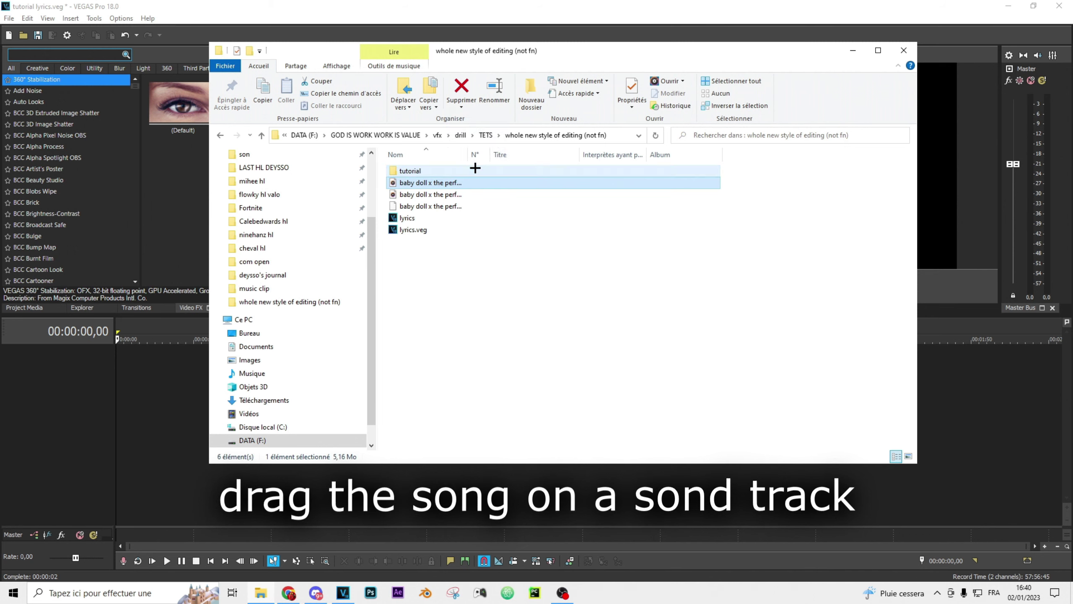
{"action": "double_click", "coordinate": [474, 169]}
{"action": "left_click_drag", "start_coordinate": [451, 197], "coordinate": [108, 409]}
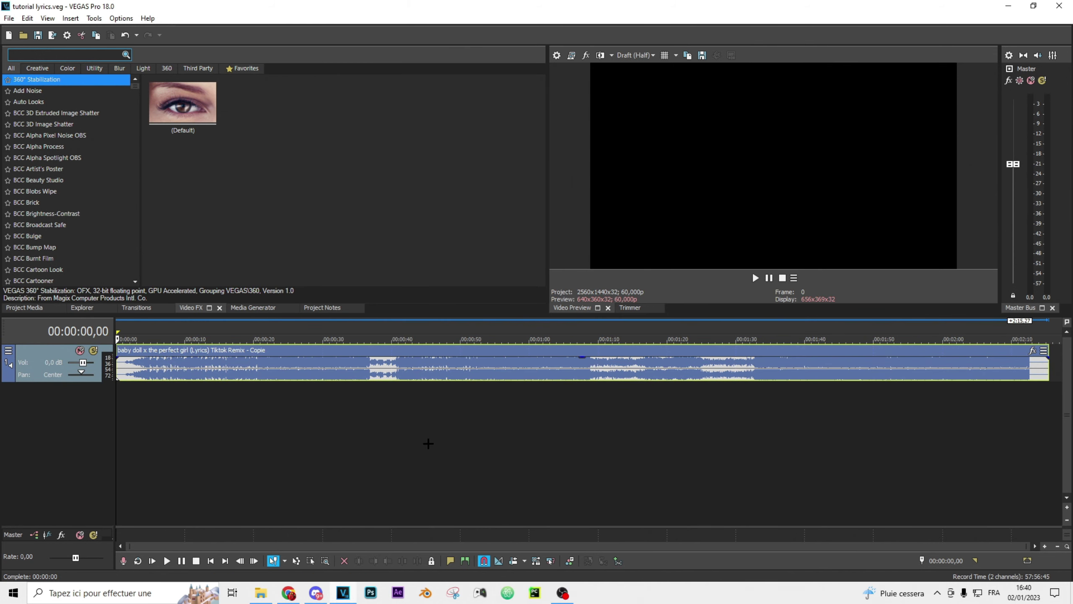
{"action": "right_click", "coordinate": [393, 420]}
{"action": "left_click", "coordinate": [438, 449]}
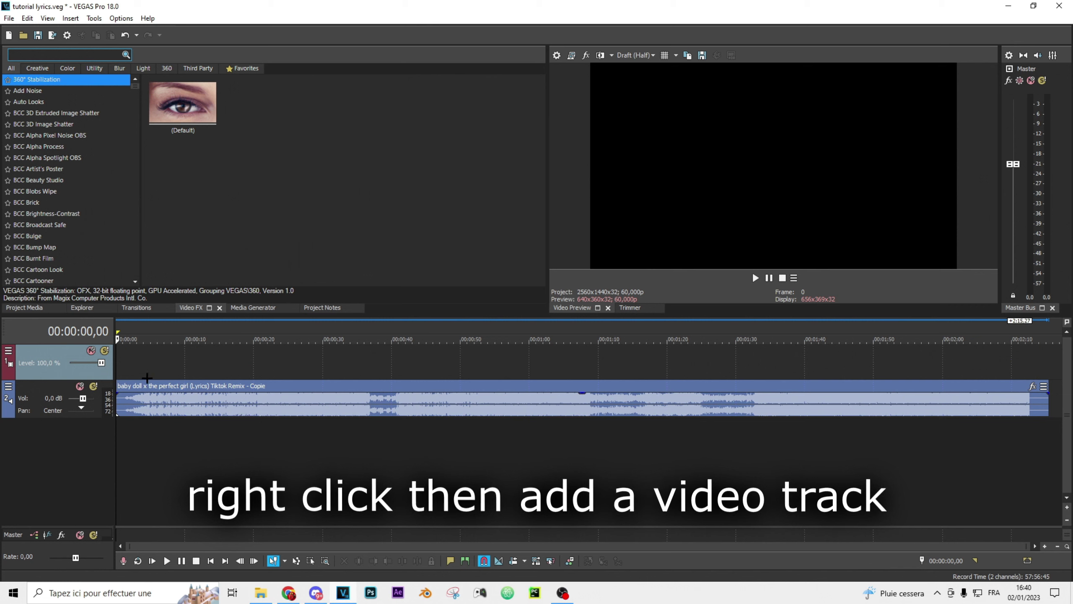
Play the song from its start and place a marker at the first sung word, at 00:00:05,21
{"action": "left_click", "coordinate": [131, 366]}
{"action": "key", "text": "space"}
{"action": "scroll", "coordinate": [370, 403], "scroll_direction": "up", "scroll_amount": 3}
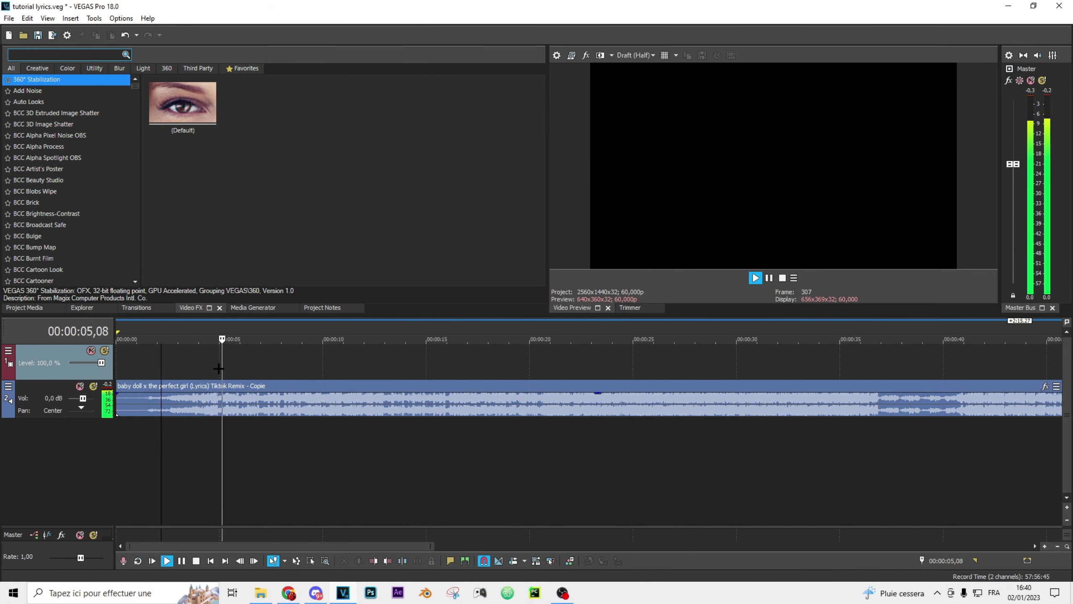
{"action": "key", "text": "space"}
{"action": "key", "text": "m"}
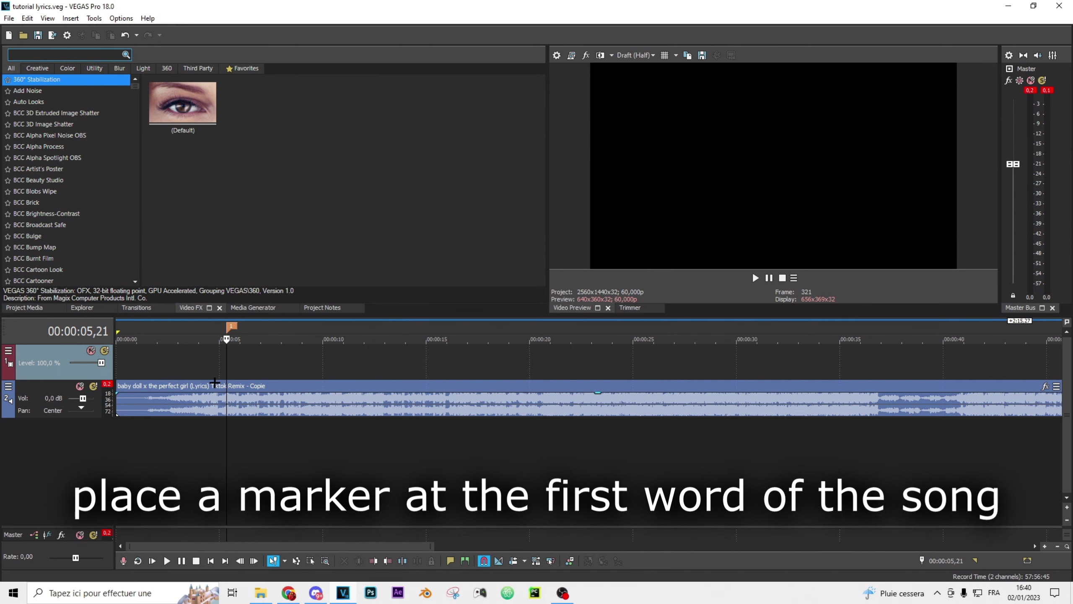
Find the Titles and Text generator and add its default preset to the video track at the first marker
{"action": "left_click", "coordinate": [253, 307]}
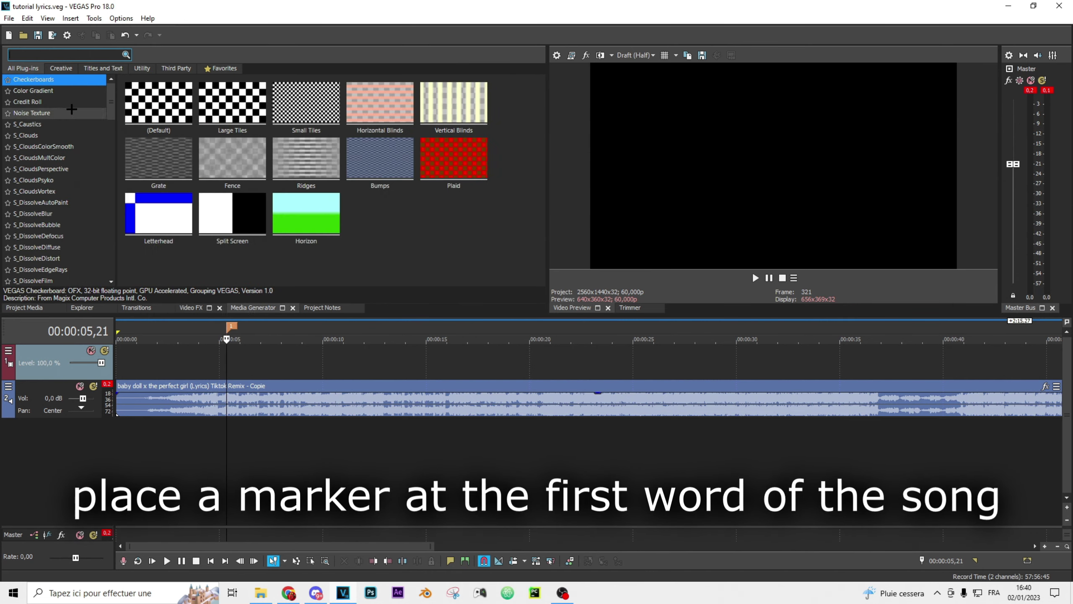
{"action": "type", "text": "text"}
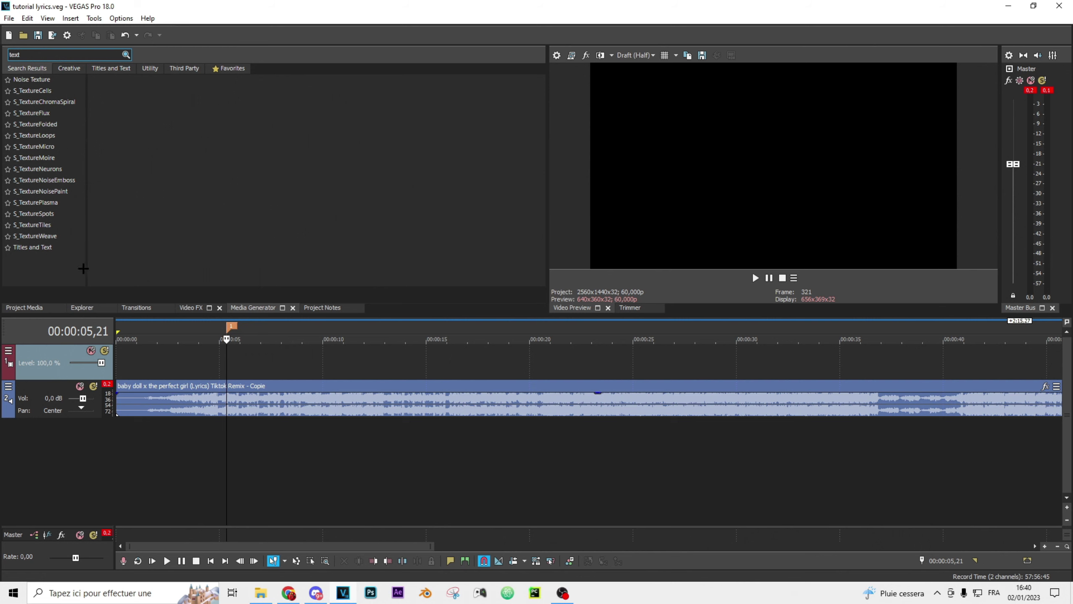
{"action": "left_click_drag", "start_coordinate": [137, 110], "coordinate": [163, 143]}
{"action": "left_click_drag", "start_coordinate": [237, 369], "coordinate": [237, 364]}
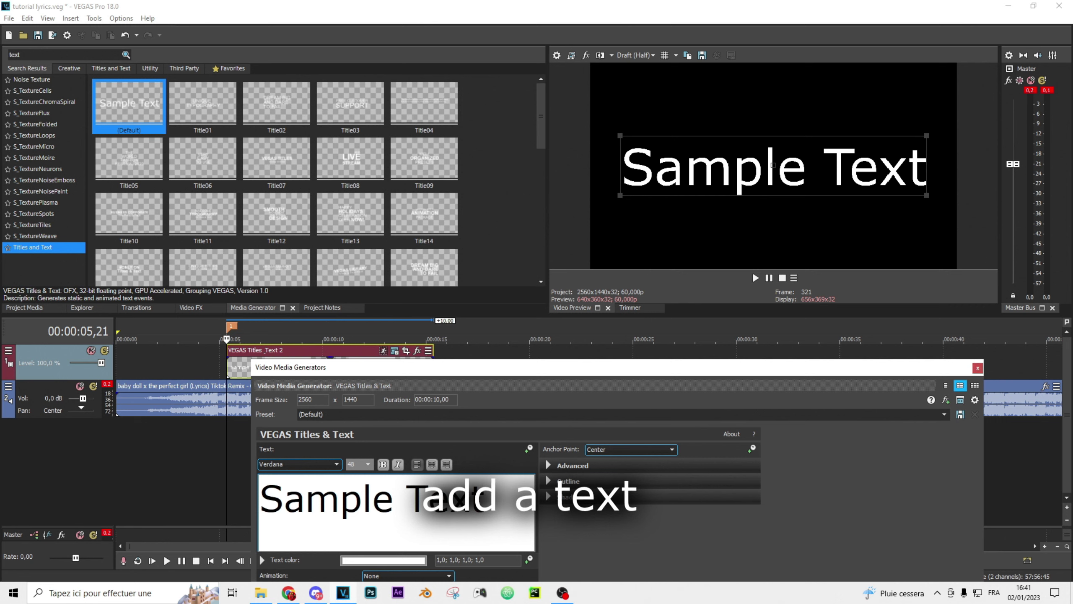
Set the title text to "darling" in the Work In Progress font and reduce its font size
{"action": "type", "text": "darling"}
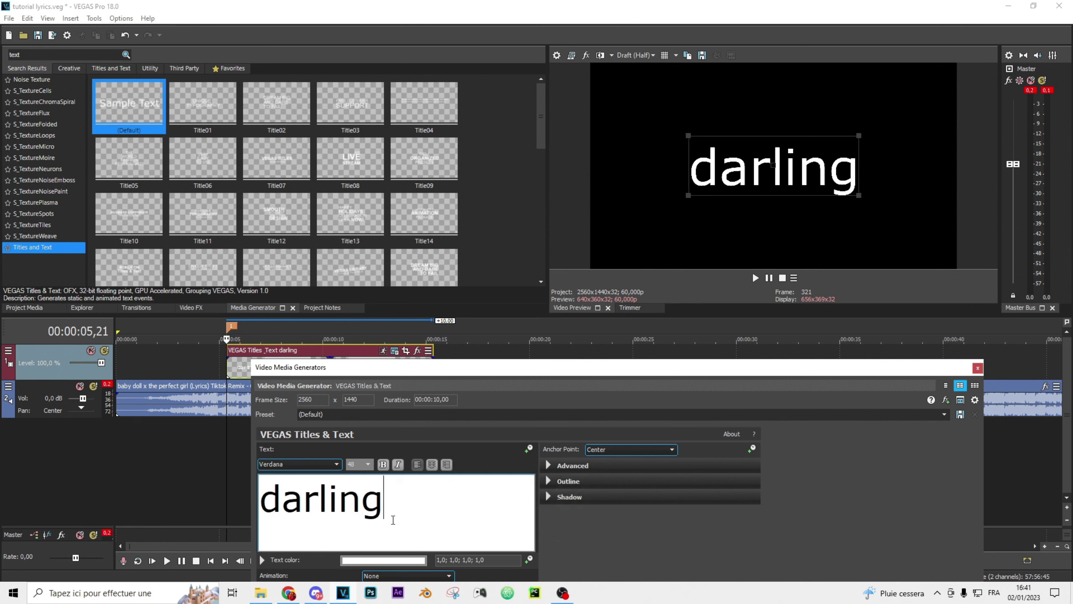
{"action": "double_click", "coordinate": [292, 475]}
{"action": "left_click", "coordinate": [298, 464]}
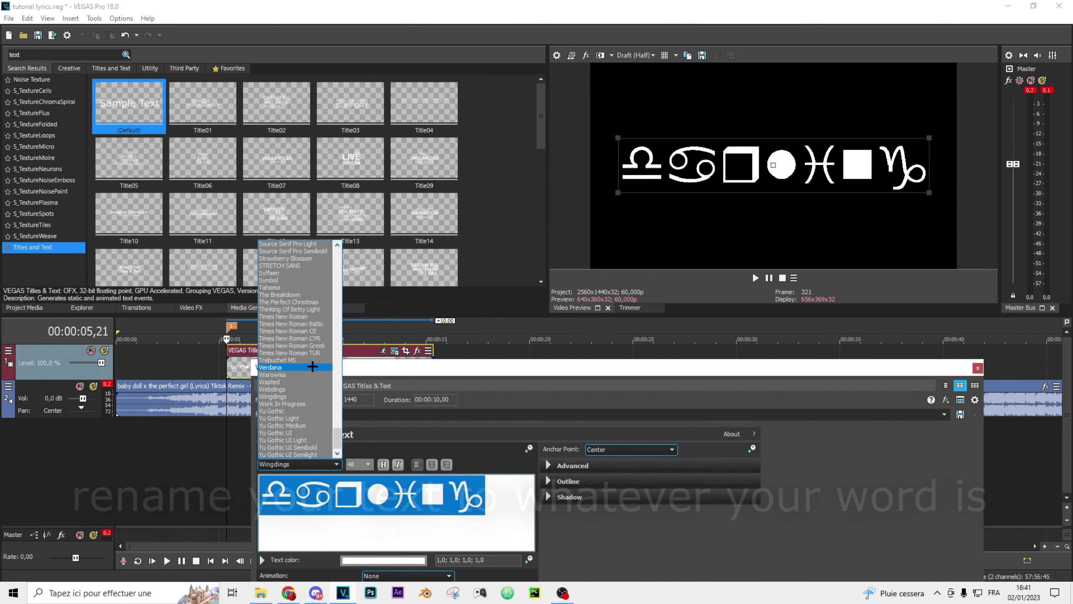
{"action": "left_click", "coordinate": [320, 403]}
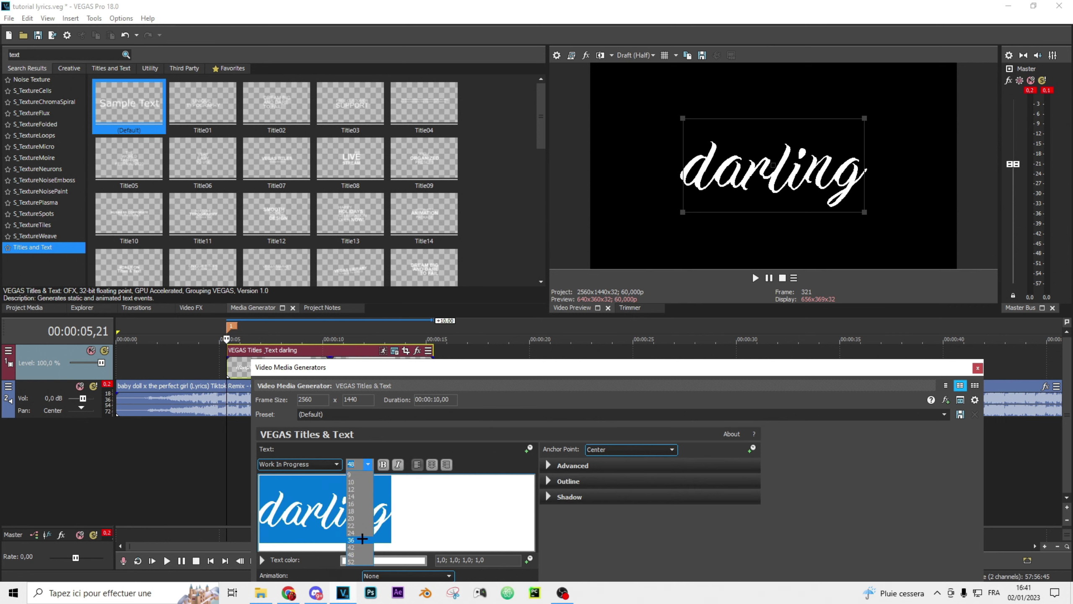
{"action": "left_click", "coordinate": [362, 538]}
{"action": "left_click", "coordinate": [451, 511]}
{"action": "left_click", "coordinate": [977, 368]}
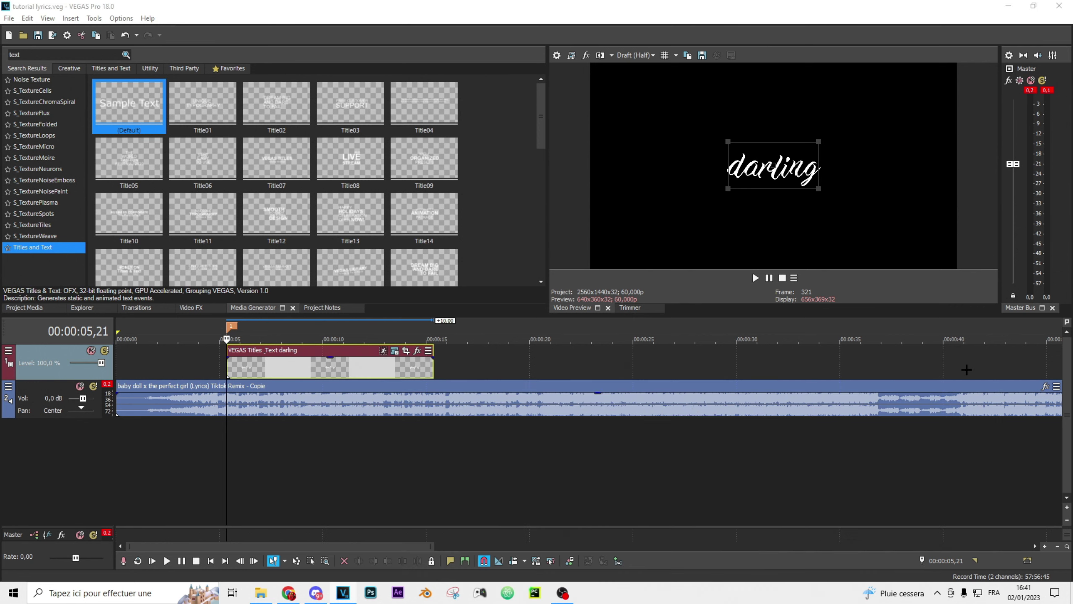
Create another video track and place the darling title on the topmost track, leaving the one below empty
{"action": "scroll", "coordinate": [453, 406], "scroll_direction": "down", "scroll_amount": 2}
{"action": "left_click", "coordinate": [510, 481]}
{"action": "left_click_drag", "start_coordinate": [294, 397], "coordinate": [282, 357]}
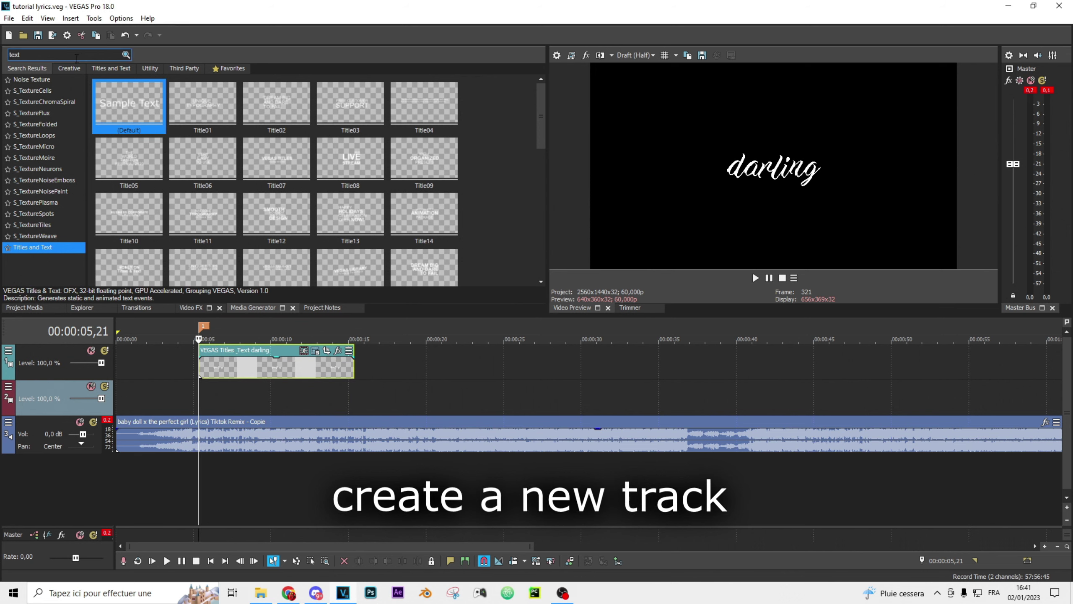
Find the Solid Color generator and add the Orange preset to the empty track below the title
{"action": "type", "text": "solid"}
{"action": "left_click", "coordinate": [65, 78]}
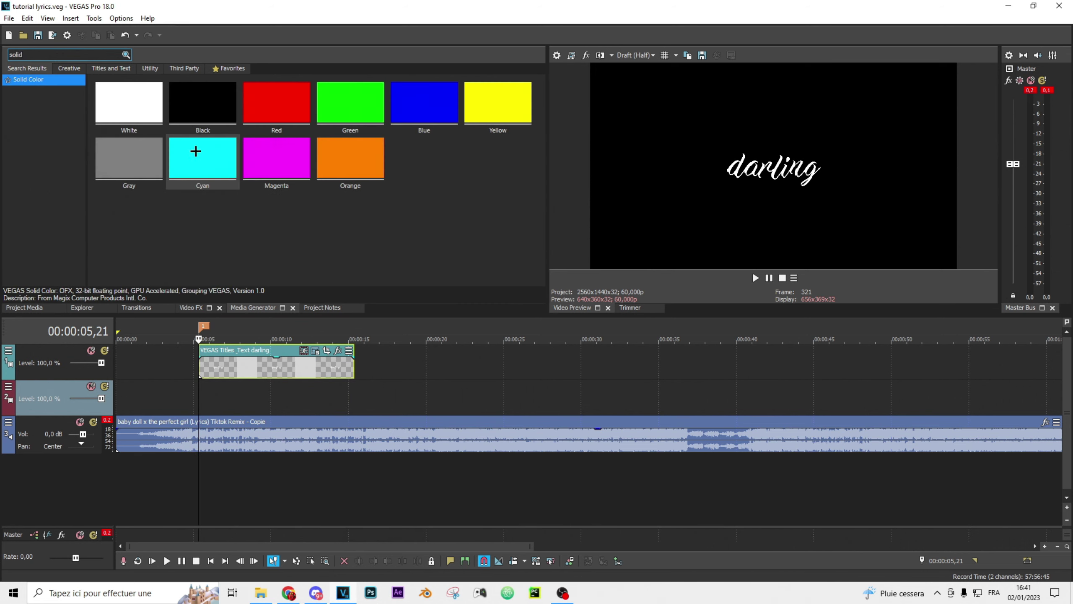
{"action": "left_click_drag", "start_coordinate": [352, 412], "coordinate": [353, 412]}
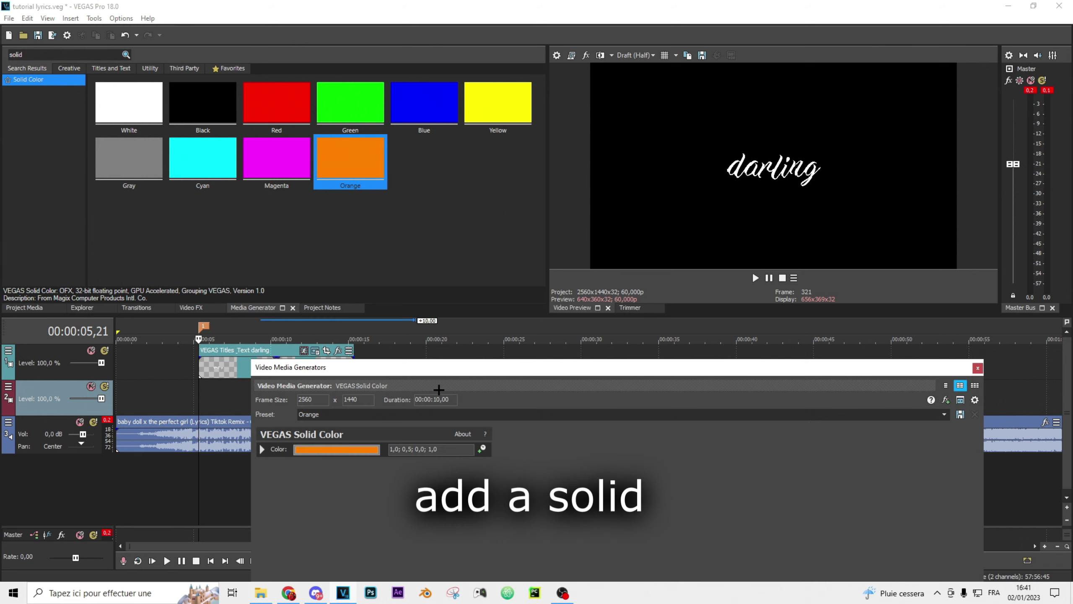
Change the solid's color to a light orange with values 1,0; 0,71; 0,42; 1,0
{"action": "left_click", "coordinate": [333, 449]}
{"action": "left_click", "coordinate": [458, 372]}
{"action": "left_click_drag", "start_coordinate": [390, 364], "coordinate": [387, 441]}
{"action": "left_click", "coordinate": [394, 402]}
{"action": "left_click_drag", "start_coordinate": [463, 442], "coordinate": [468, 363]}
{"action": "left_click", "coordinate": [352, 449]}
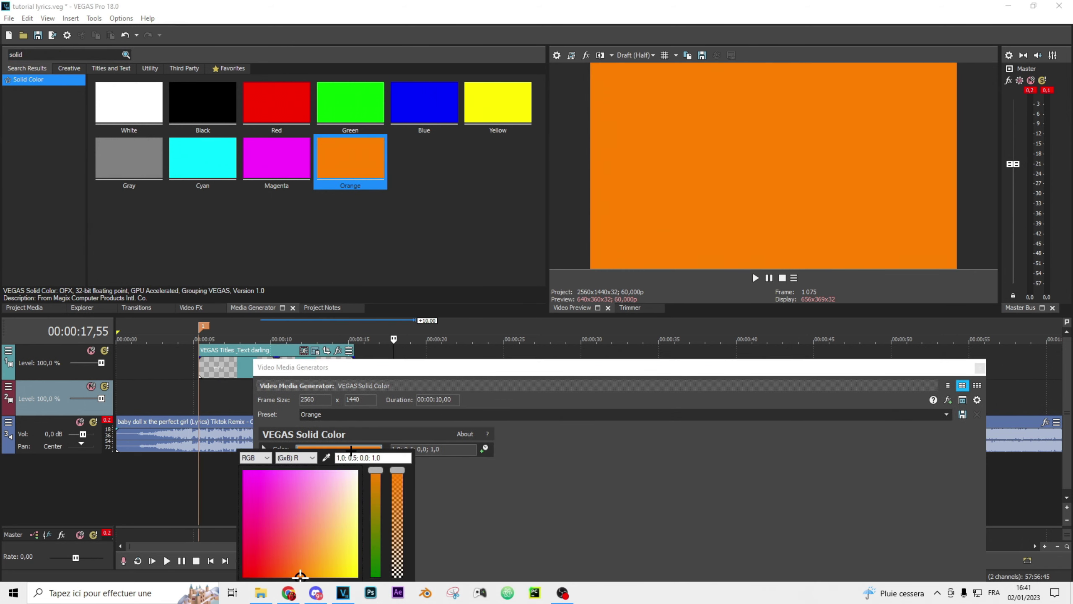
{"action": "left_click_drag", "start_coordinate": [303, 568], "coordinate": [325, 532]}
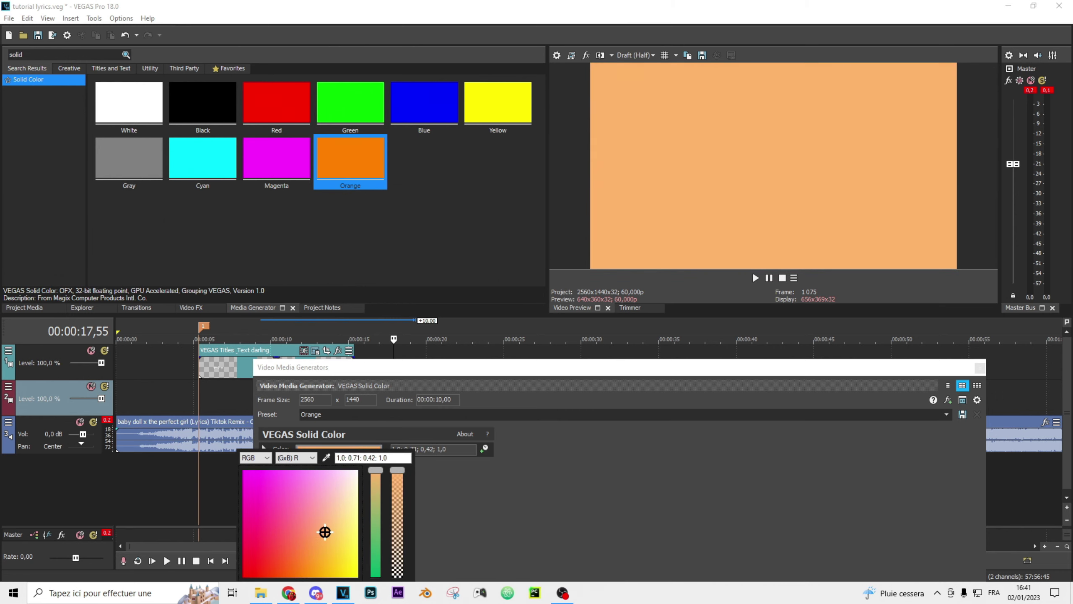
{"action": "left_click", "coordinate": [975, 362]}
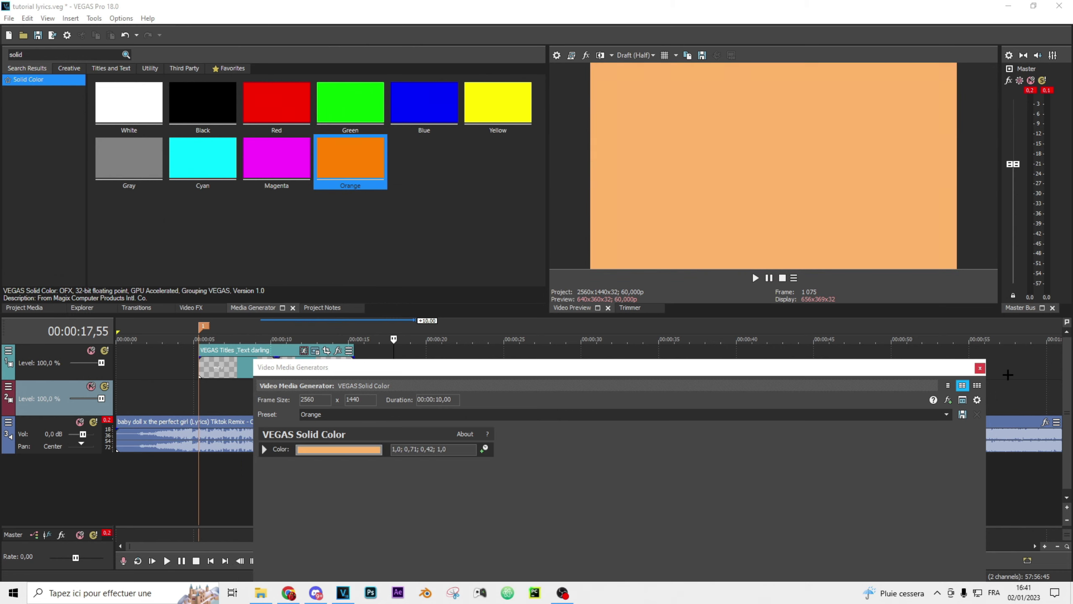
{"action": "left_click", "coordinate": [979, 368]}
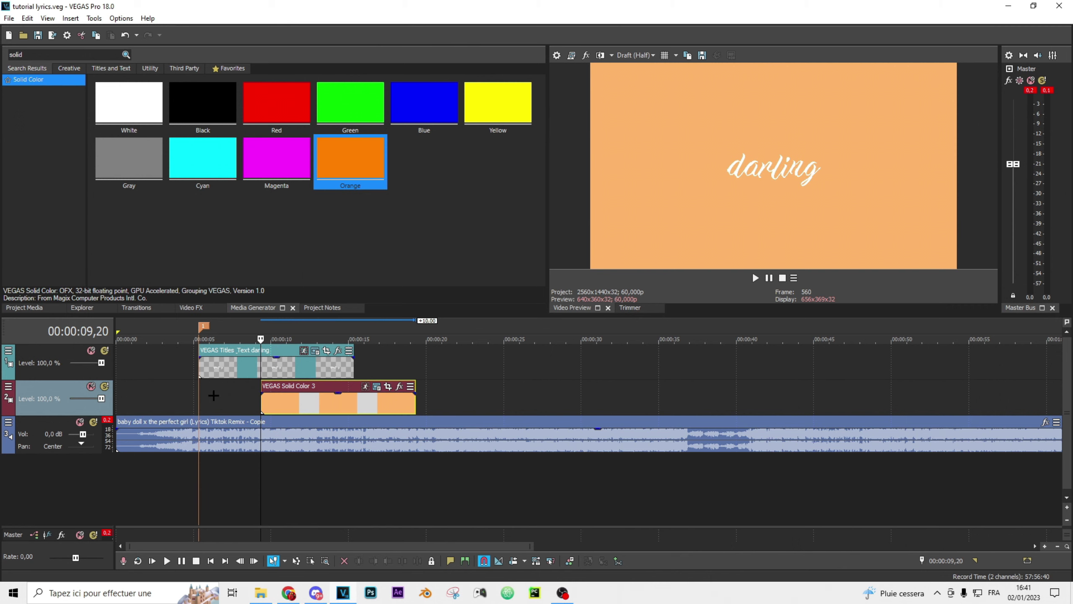
Shift the darling title and the orange solid so both start 15 frames before the first marker
{"action": "left_click", "coordinate": [192, 388]}
{"action": "key", "text": "space"}
{"action": "key", "text": "space"}
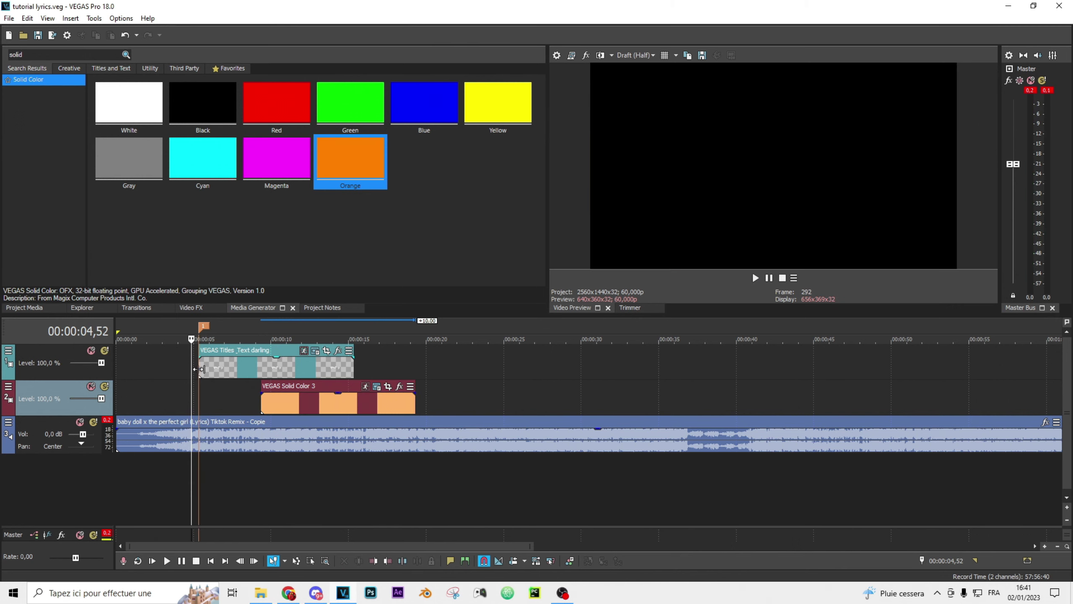
{"action": "left_click", "coordinate": [201, 367]}
{"action": "scroll", "coordinate": [614, 391], "scroll_direction": "up", "scroll_amount": 5}
{"action": "key", "text": "space"}
{"action": "key", "text": "space"}
{"action": "left_click", "coordinate": [946, 560]}
{"action": "type", "text": "-15"}
{"action": "key", "text": "Return"}
{"action": "left_click_drag", "start_coordinate": [564, 368], "coordinate": [556, 364]}
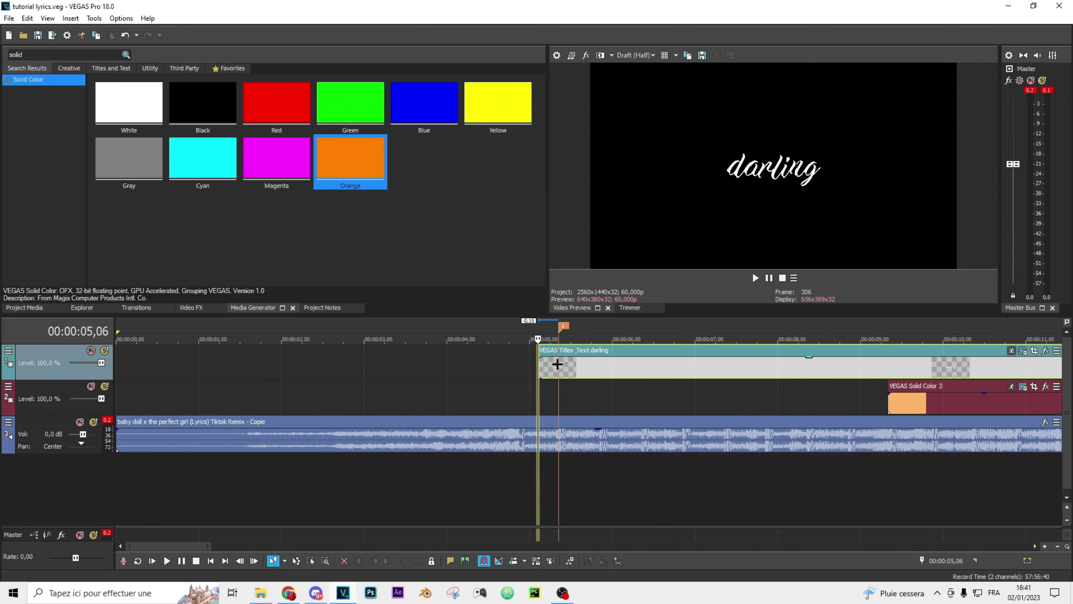
{"action": "left_click_drag", "start_coordinate": [925, 404], "coordinate": [572, 405]}
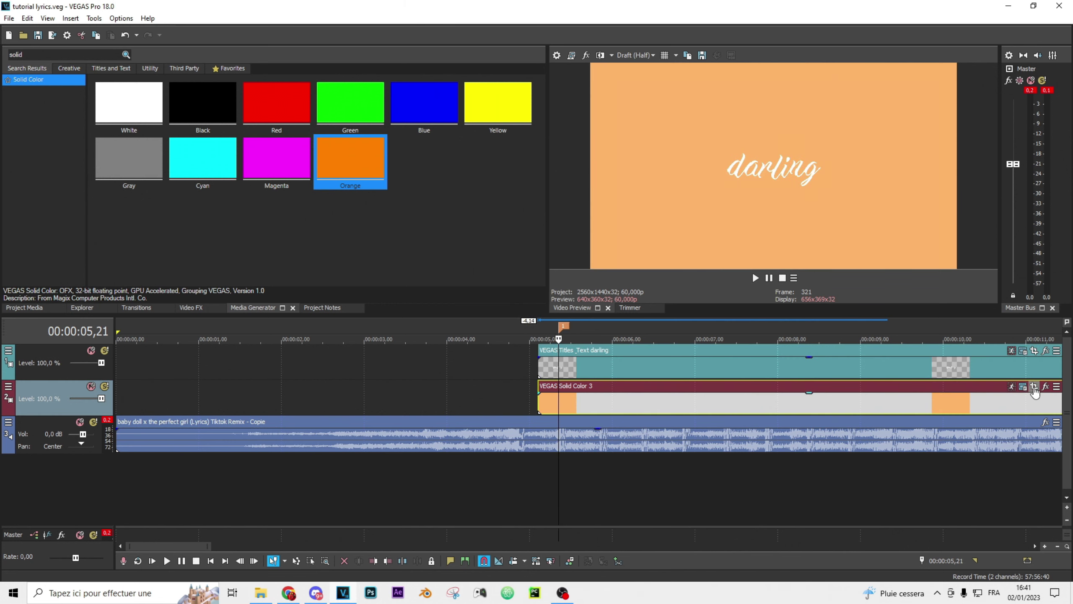
Animate the solid's Pan/Crop from fully off-frame at X Center -1 281,9 on the first frame to covering half the image at frame 15
{"action": "left_click", "coordinate": [1033, 387]}
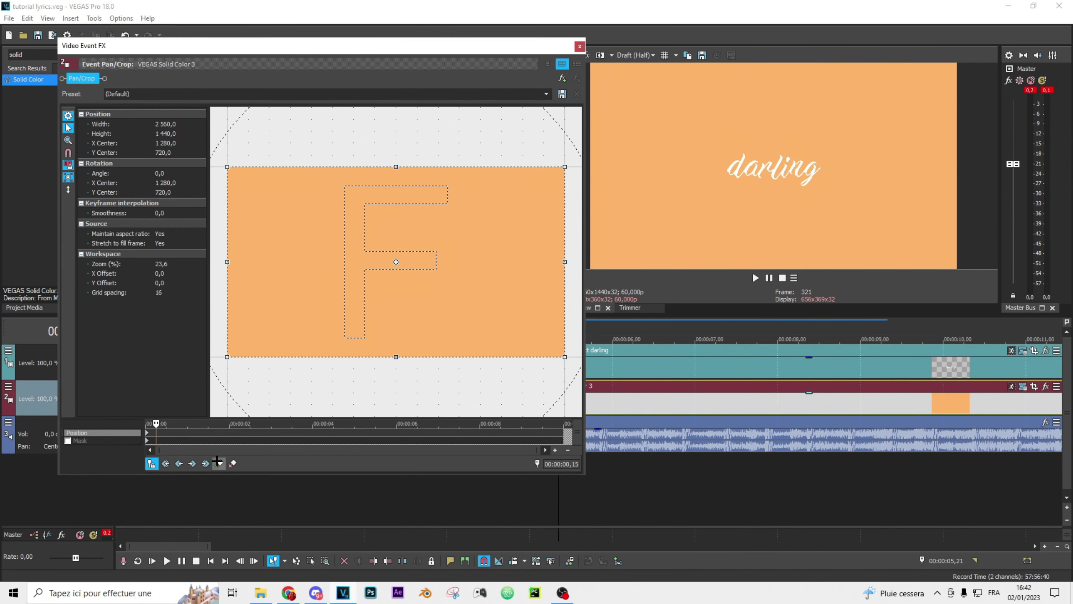
{"action": "left_click_drag", "start_coordinate": [395, 311], "coordinate": [228, 312]}
{"action": "left_click_drag", "start_coordinate": [346, 42], "coordinate": [402, 43]}
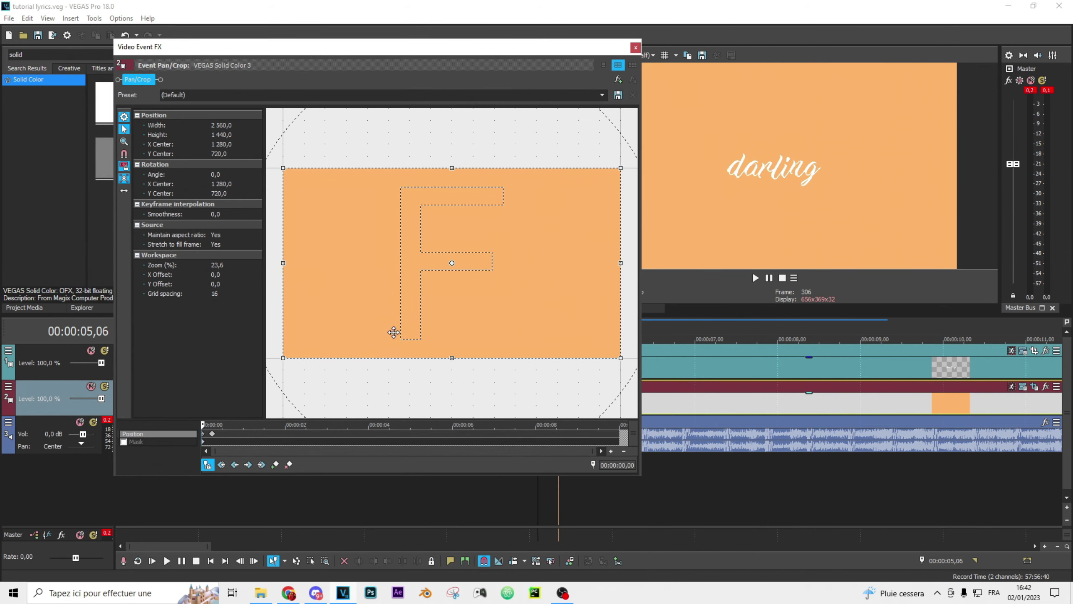
{"action": "left_click_drag", "start_coordinate": [394, 332], "coordinate": [165, 323]}
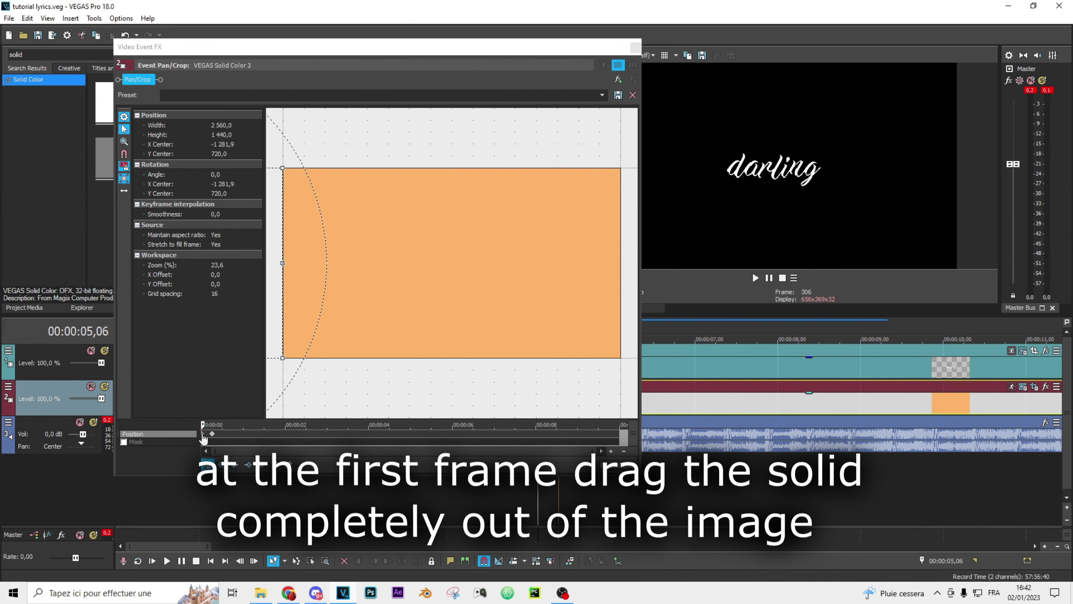
{"action": "left_click", "coordinate": [635, 47]}
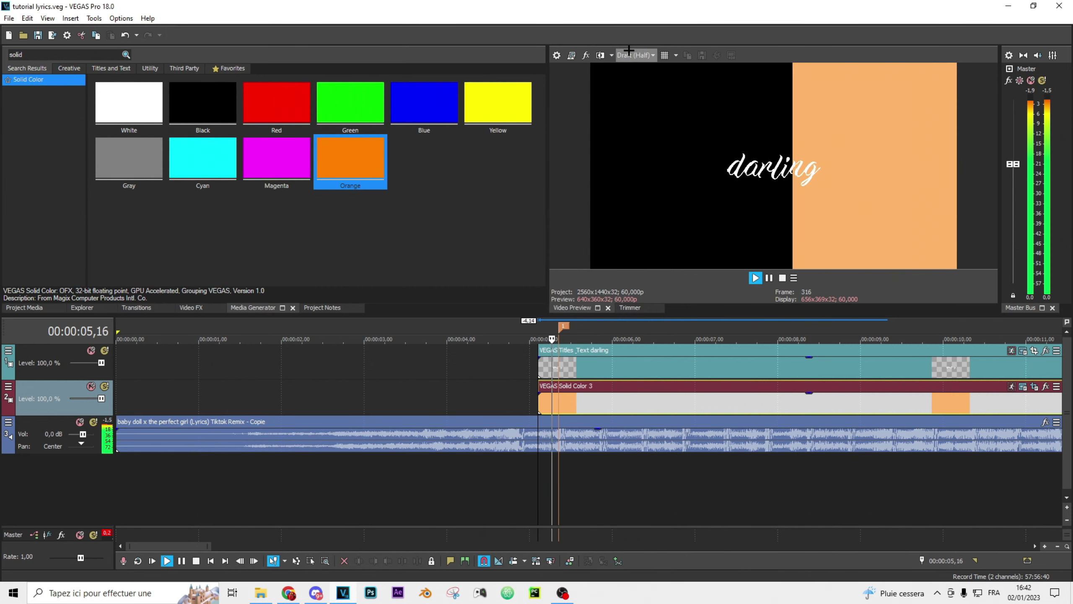
In the darling title's Pan/Crop, set a keyframe at 15 frames with X Center 632,1 to center the text on the solid
{"action": "left_click", "coordinate": [852, 371]}
{"action": "left_click", "coordinate": [1033, 350]}
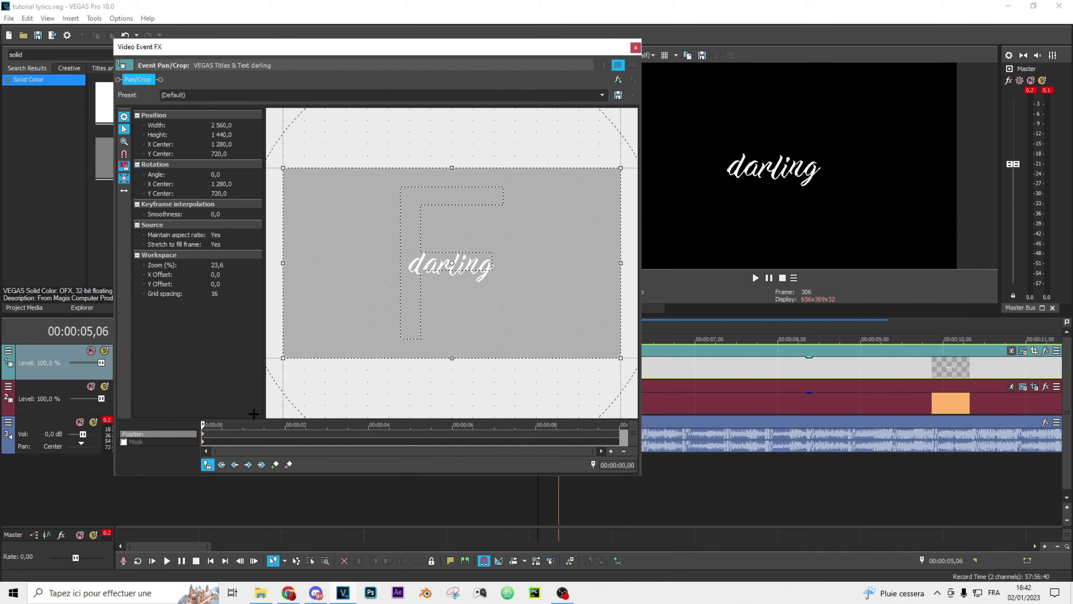
{"action": "left_click_drag", "start_coordinate": [380, 43], "coordinate": [167, 67]}
{"action": "left_click", "coordinate": [567, 333]}
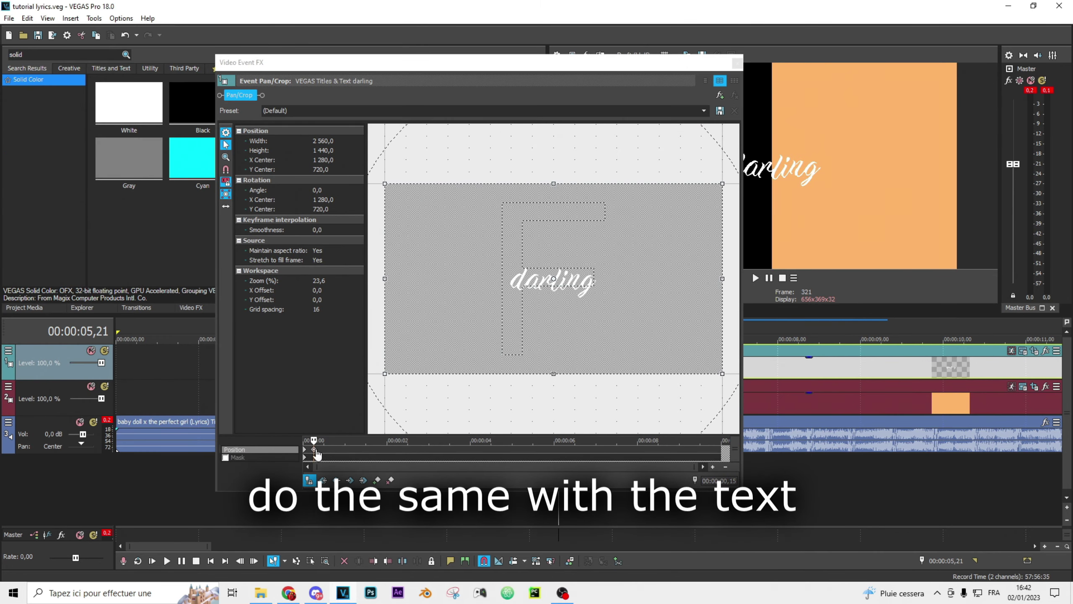
{"action": "left_click_drag", "start_coordinate": [547, 268], "coordinate": [558, 307]}
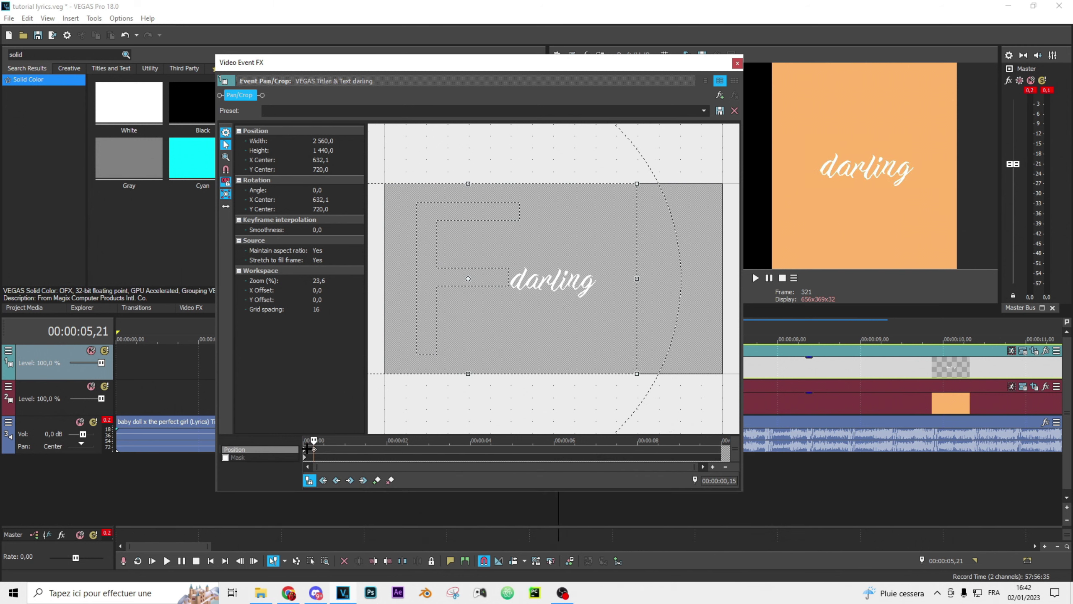
Adjust the interpolation of the darling title's first Pan/Crop keyframe and save the project
{"action": "left_click", "coordinate": [307, 447]}
{"action": "key", "text": "ctrl+s"}
{"action": "right_click", "coordinate": [305, 450]}
{"action": "left_click", "coordinate": [339, 385]}
{"action": "key", "text": "ctrl+s"}
{"action": "left_click", "coordinate": [738, 63]}
{"action": "key", "text": "space"}
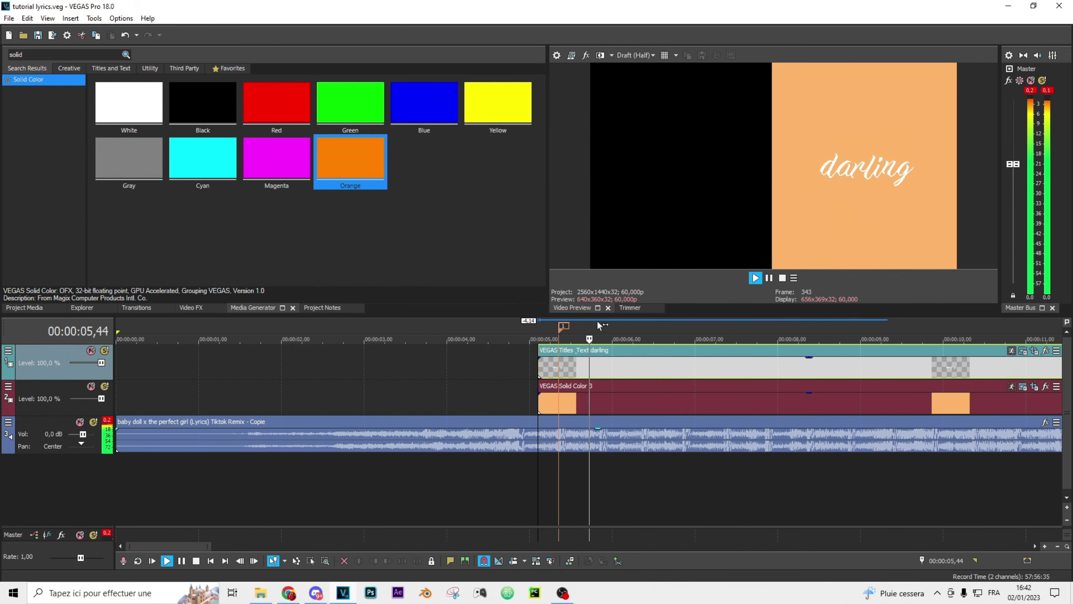
Replay the section and place a marker at the next sung word, at 00:00:06,06
{"action": "left_click", "coordinate": [491, 371]}
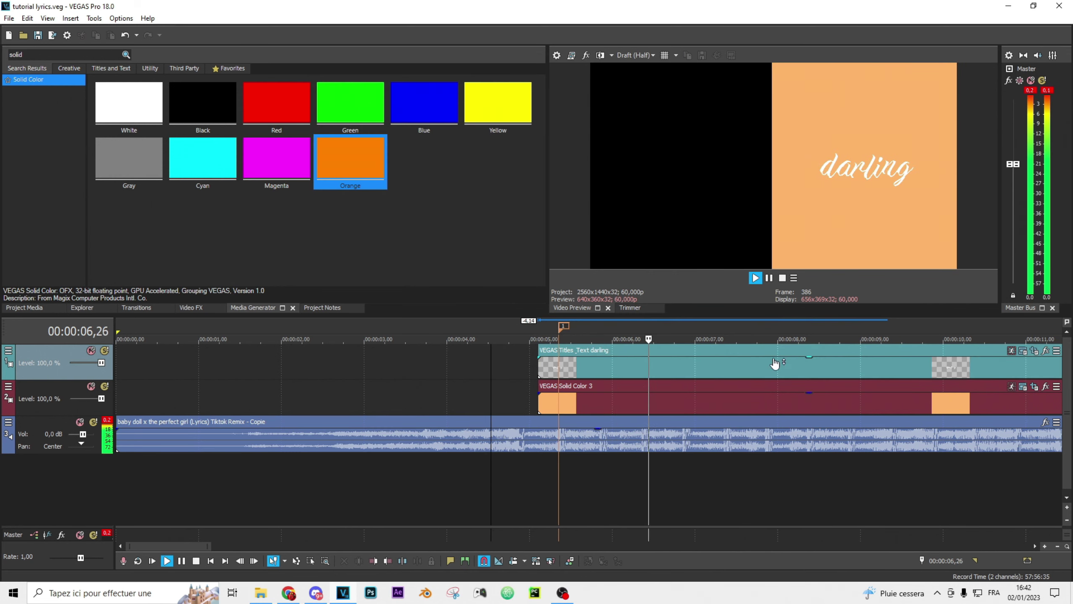
{"action": "key", "text": "space"}
{"action": "key", "text": "space"}
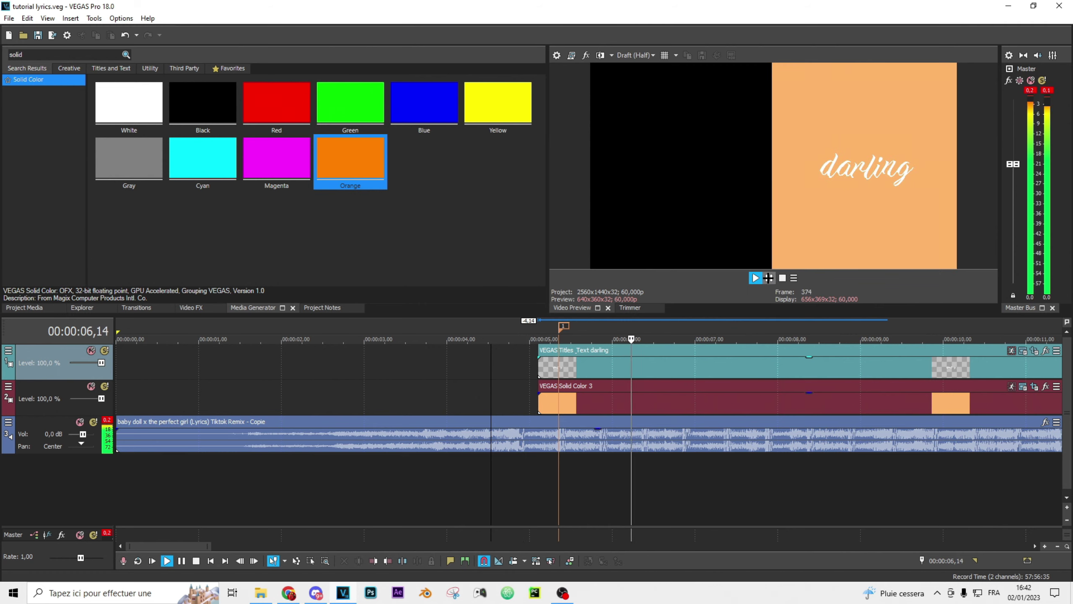
{"action": "left_click", "coordinate": [768, 278]}
{"action": "left_click", "coordinate": [620, 440]}
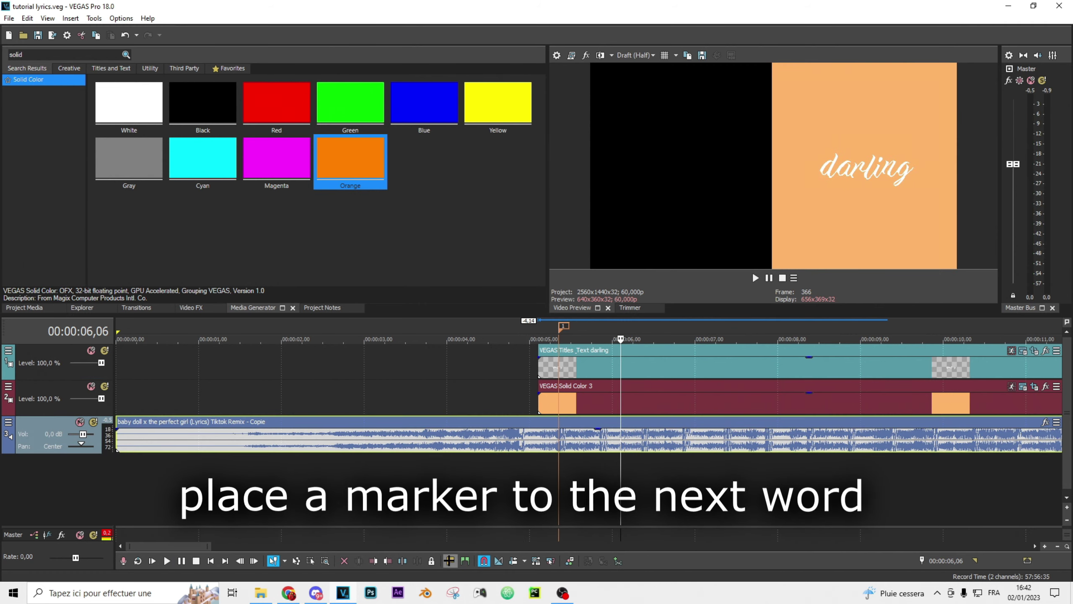
{"action": "left_click", "coordinate": [449, 561]}
Add a new video track at the top and move the darling title onto it, leaving the track below empty
{"action": "scroll", "coordinate": [491, 407], "scroll_direction": "down", "scroll_amount": 3}
{"action": "scroll", "coordinate": [413, 380], "scroll_direction": "up", "scroll_amount": 2}
{"action": "scroll", "coordinate": [495, 389], "scroll_direction": "down", "scroll_amount": 3}
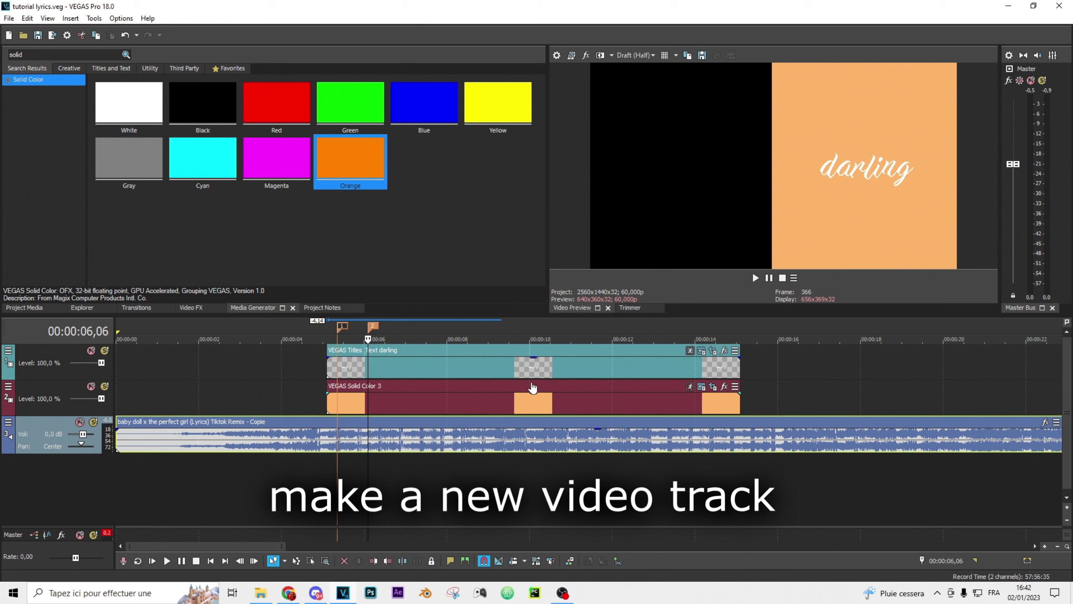
{"action": "key", "text": "ctrl+shift+q"}
{"action": "left_click_drag", "start_coordinate": [371, 388], "coordinate": [366, 375]}
Copy the darling title onto the empty video track below it
{"action": "left_click", "coordinate": [352, 368]}
{"action": "key", "text": "ctrl+c"}
{"action": "key", "text": "ctrl+v"}
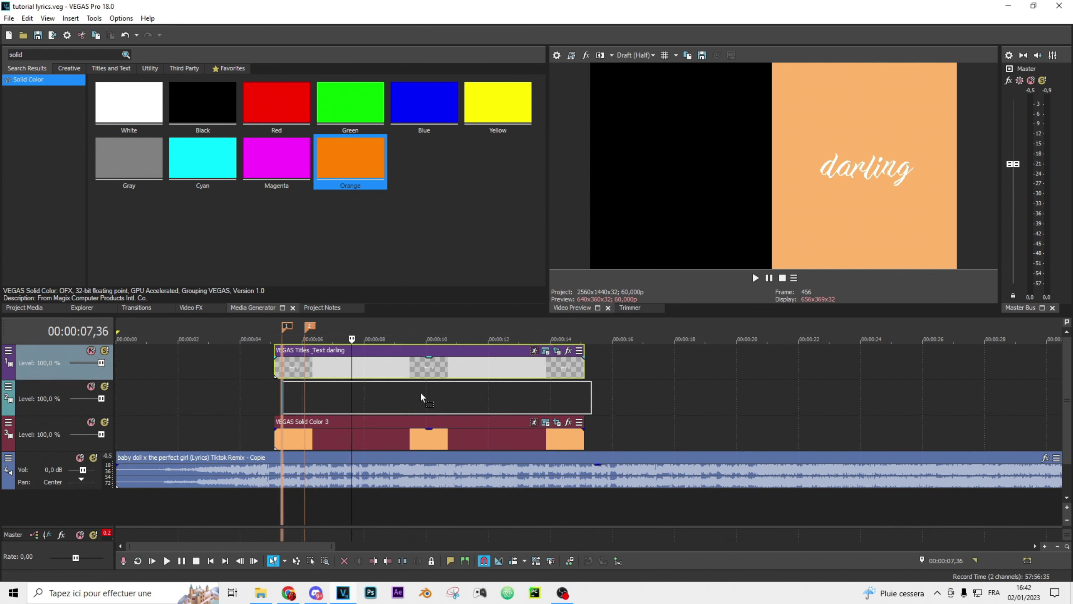
{"action": "left_click", "coordinate": [425, 386]}
{"action": "key", "text": "Return"}
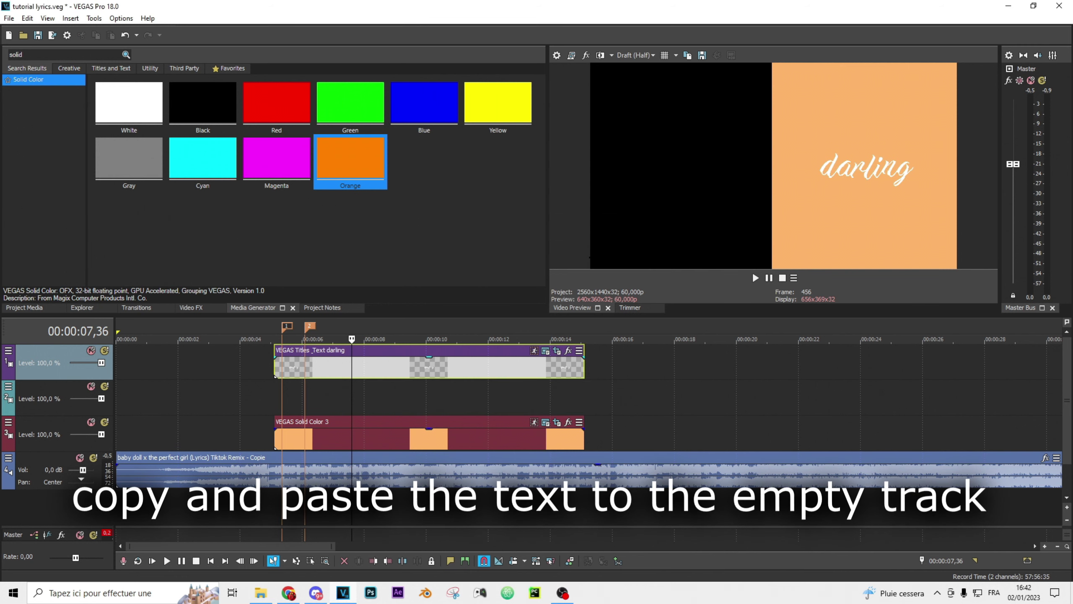
Move the copied title so it starts 15 frames before the second marker
{"action": "left_click", "coordinate": [305, 387]}
{"action": "scroll", "coordinate": [305, 386], "scroll_direction": "up", "scroll_amount": 3}
{"action": "left_click", "coordinate": [943, 560]}
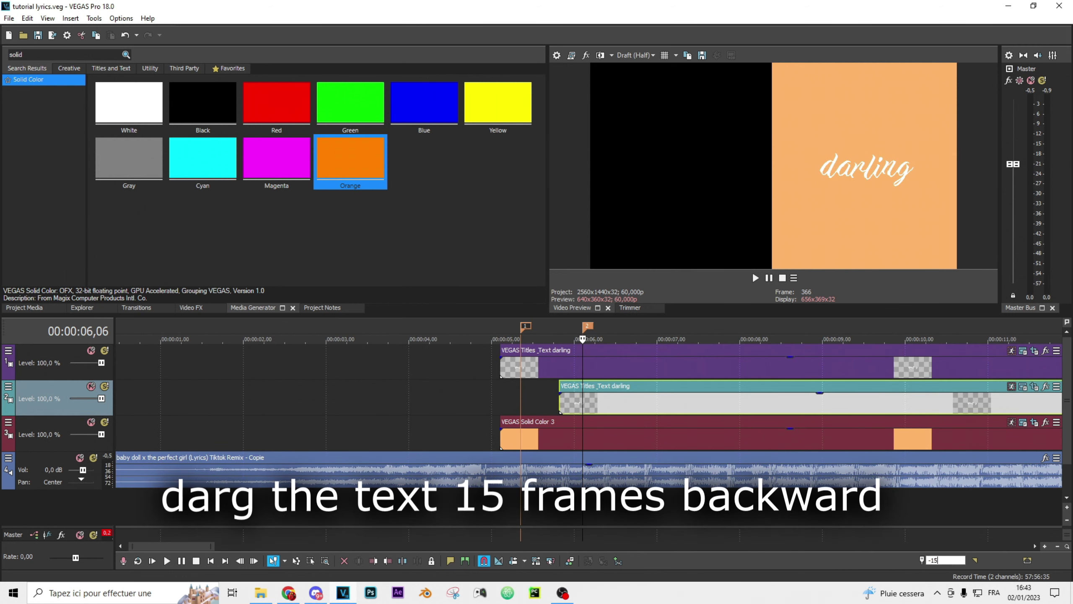
{"action": "left_click_drag", "start_coordinate": [687, 411], "coordinate": [691, 407]}
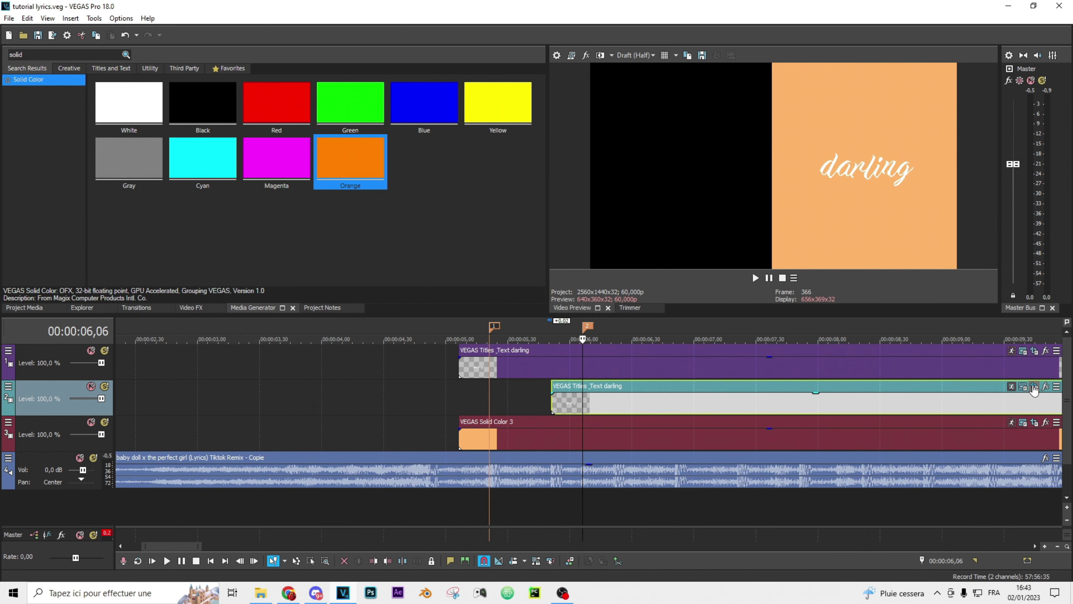
Change the copied title's text to "i'm falling" and set its font to Amiri
{"action": "left_click", "coordinate": [1033, 388]}
{"action": "left_click", "coordinate": [737, 63]}
{"action": "left_click", "coordinate": [1022, 388]}
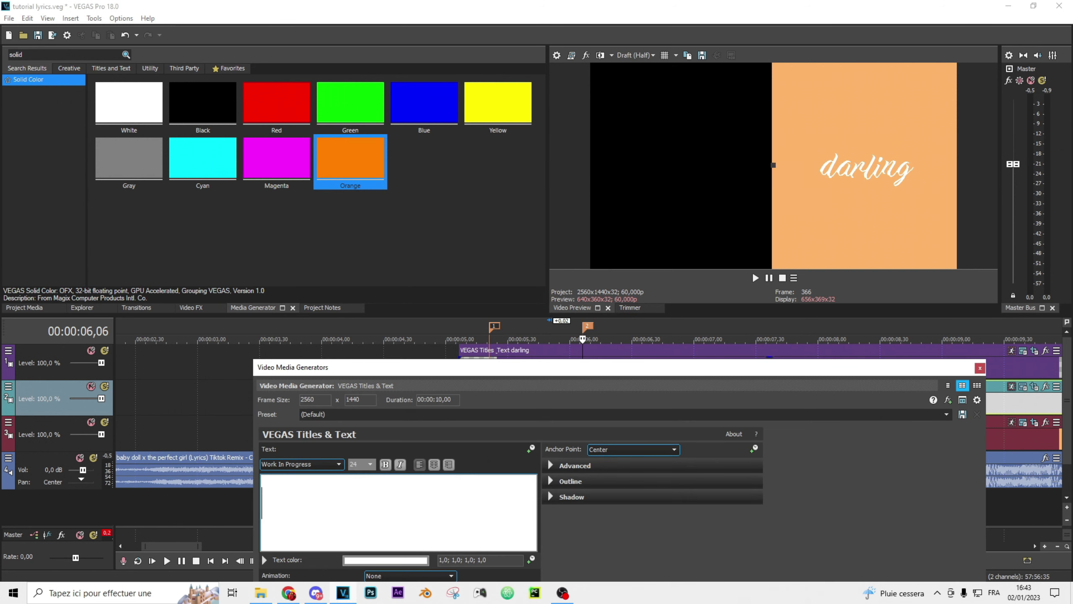
{"action": "type", "text": "i'm falling"}
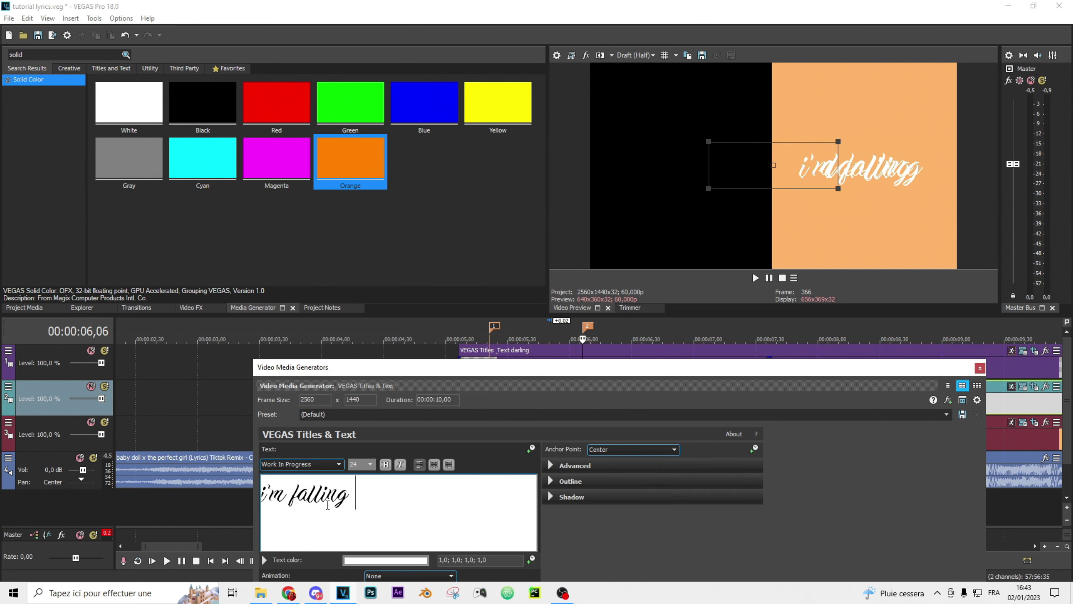
{"action": "left_click", "coordinate": [297, 467]}
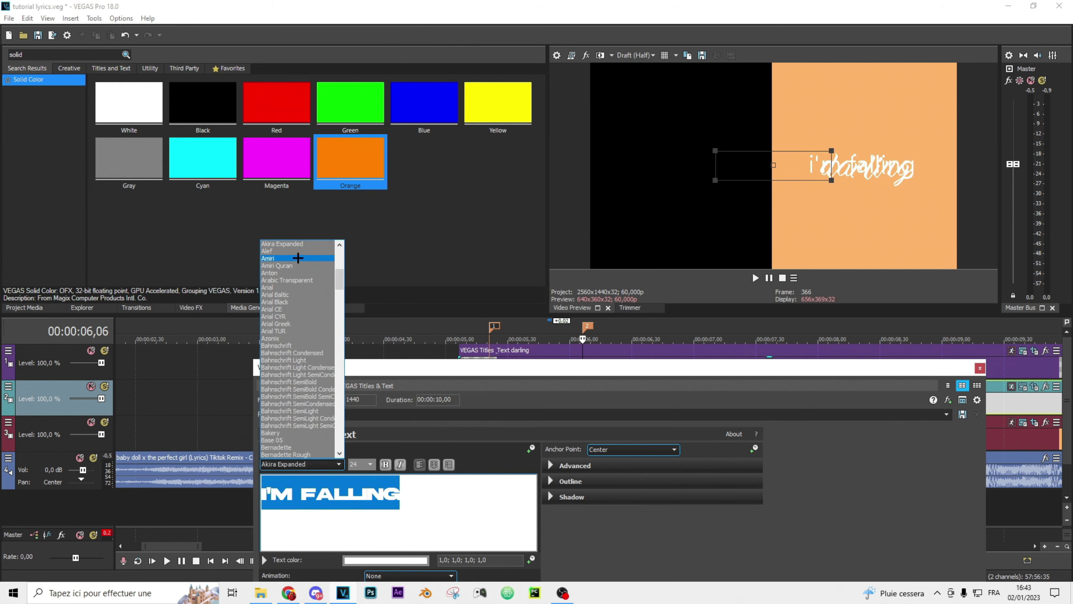
{"action": "left_click", "coordinate": [297, 257]}
{"action": "left_click", "coordinate": [340, 509]}
{"action": "left_click", "coordinate": [980, 368]}
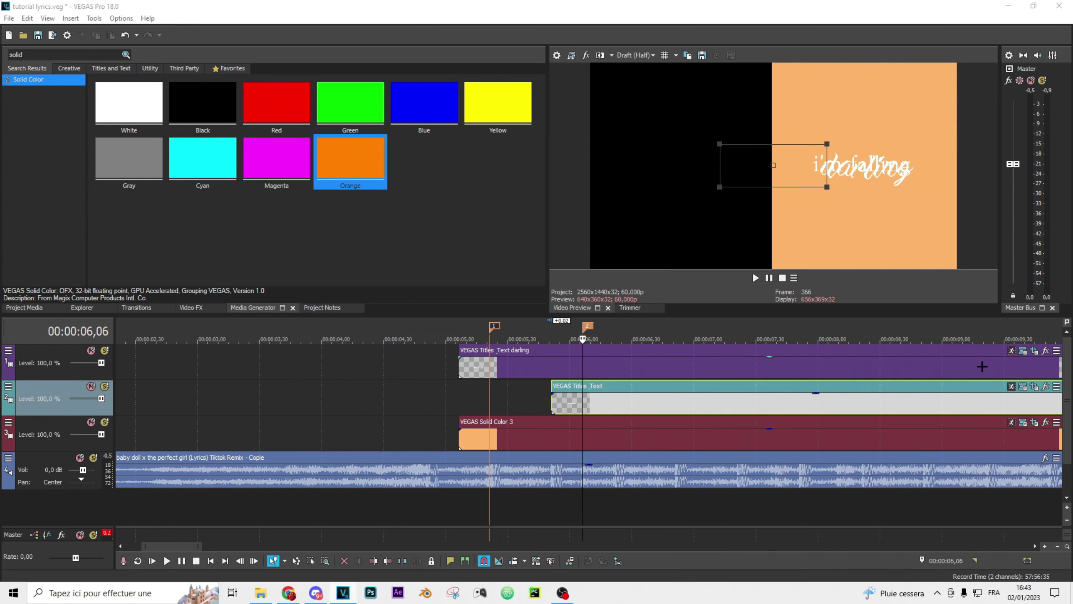
In the darling title's Pan/Crop, add a position keyframe at the second marker, at 00:00:01,00
{"action": "left_click", "coordinate": [552, 402]}
{"action": "key", "text": "space"}
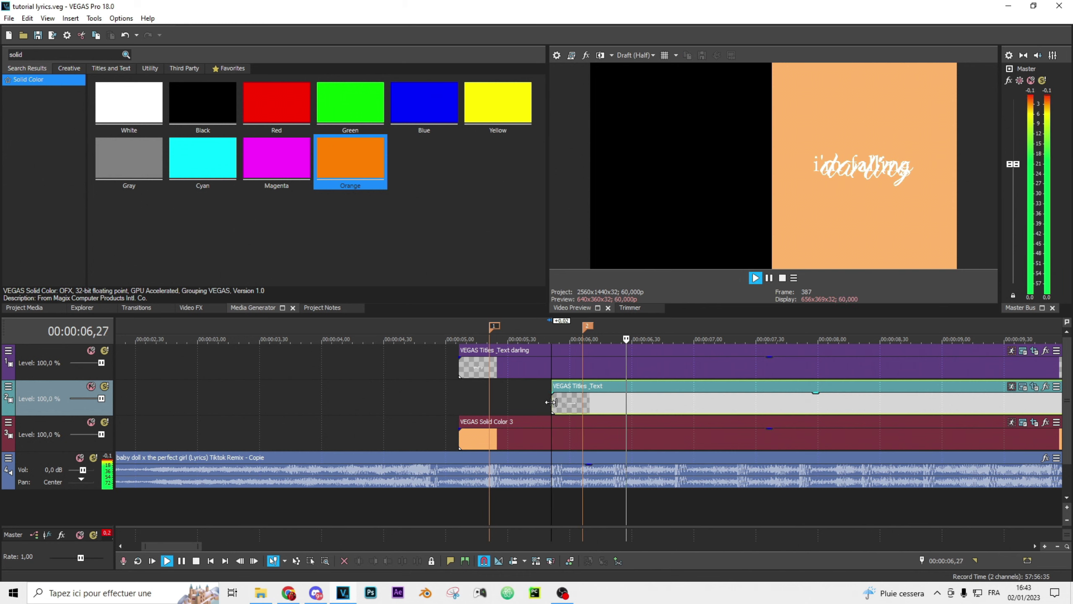
{"action": "key", "text": "space"}
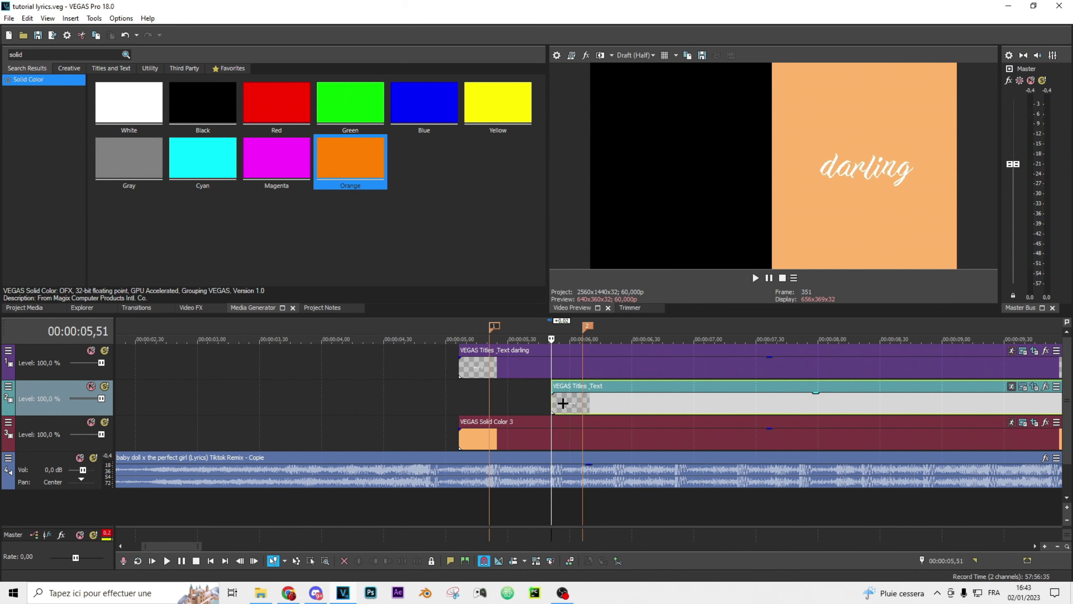
{"action": "left_click", "coordinate": [583, 400]}
{"action": "left_click", "coordinate": [583, 350]}
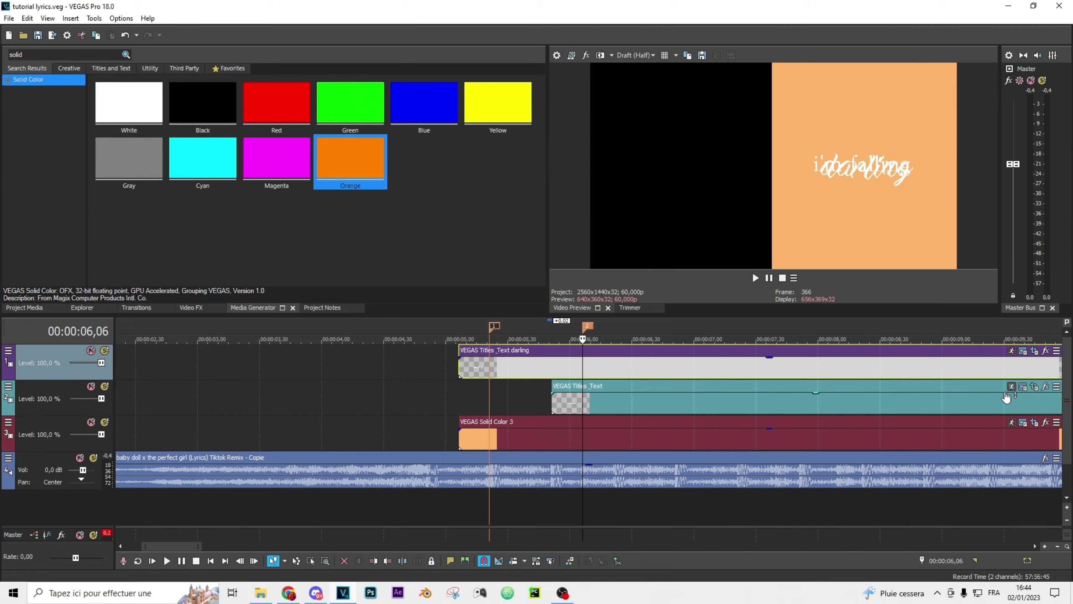
{"action": "left_click", "coordinate": [1034, 350]}
{"action": "left_click", "coordinate": [262, 504]}
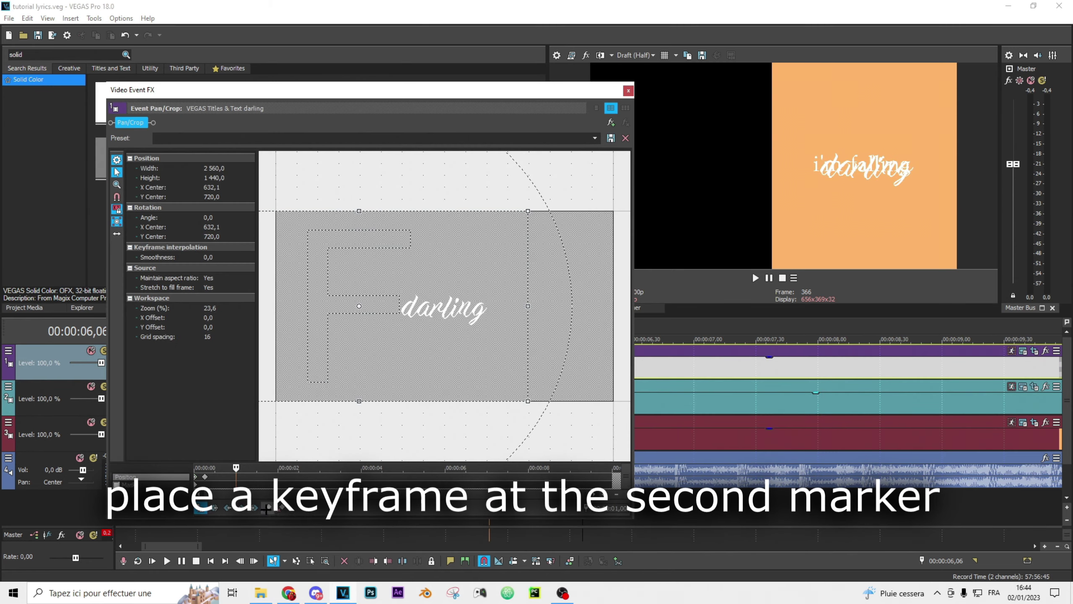
{"action": "left_click_drag", "start_coordinate": [512, 91], "coordinate": [464, 91]}
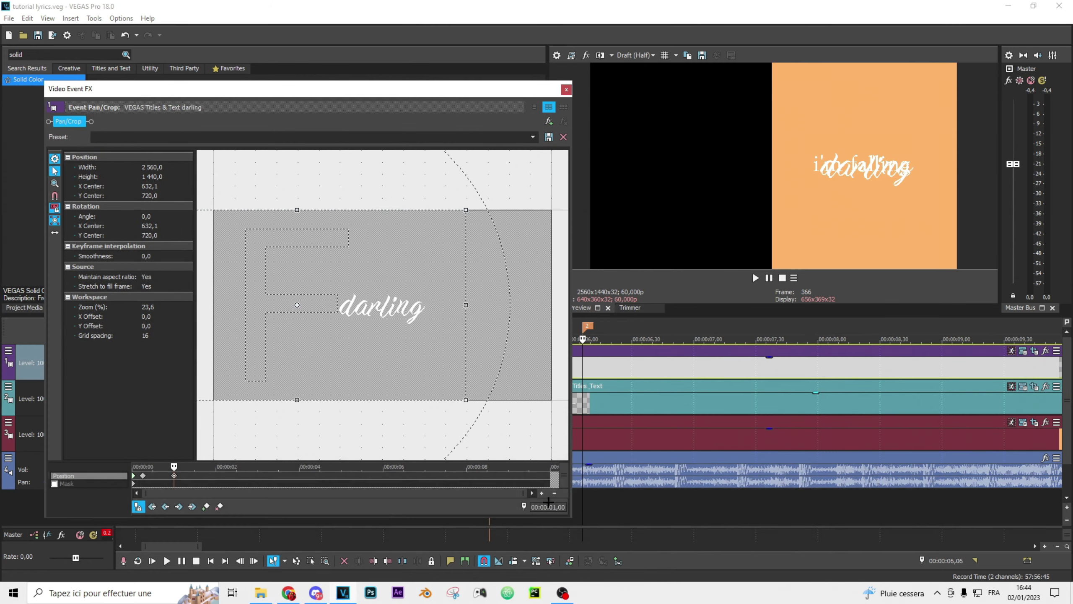
Add a darling Pan/Crop keyframe at 00:00:00,45, 15 frames before the second marker, with Fast interpolation
{"action": "double_click", "coordinate": [555, 507]}
{"action": "type", "text": "0"}
{"action": "key", "text": "Return"}
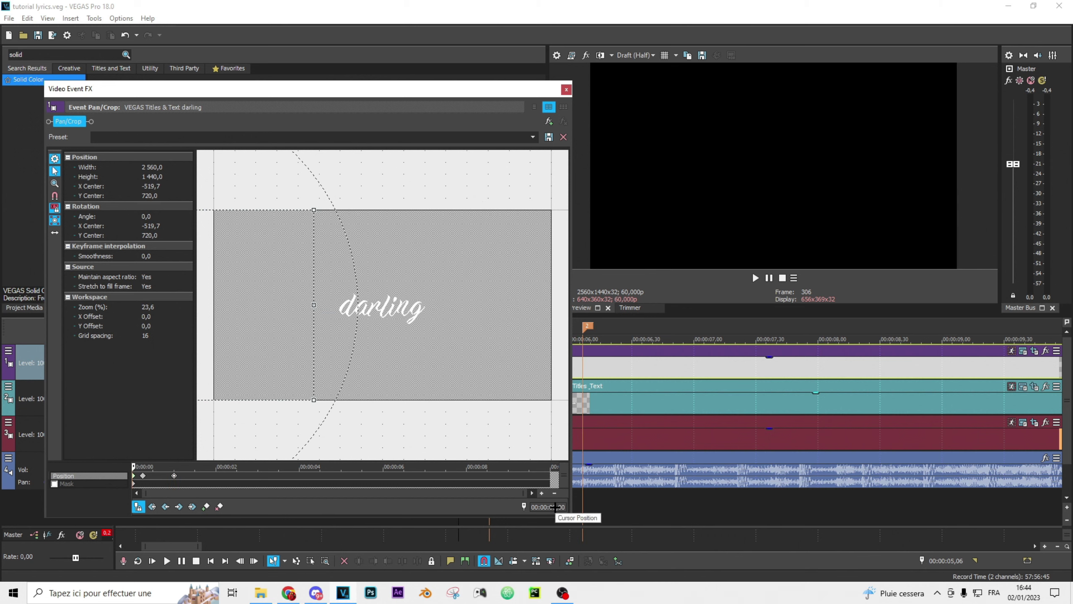
{"action": "left_click", "coordinate": [174, 476]}
{"action": "double_click", "coordinate": [550, 506]}
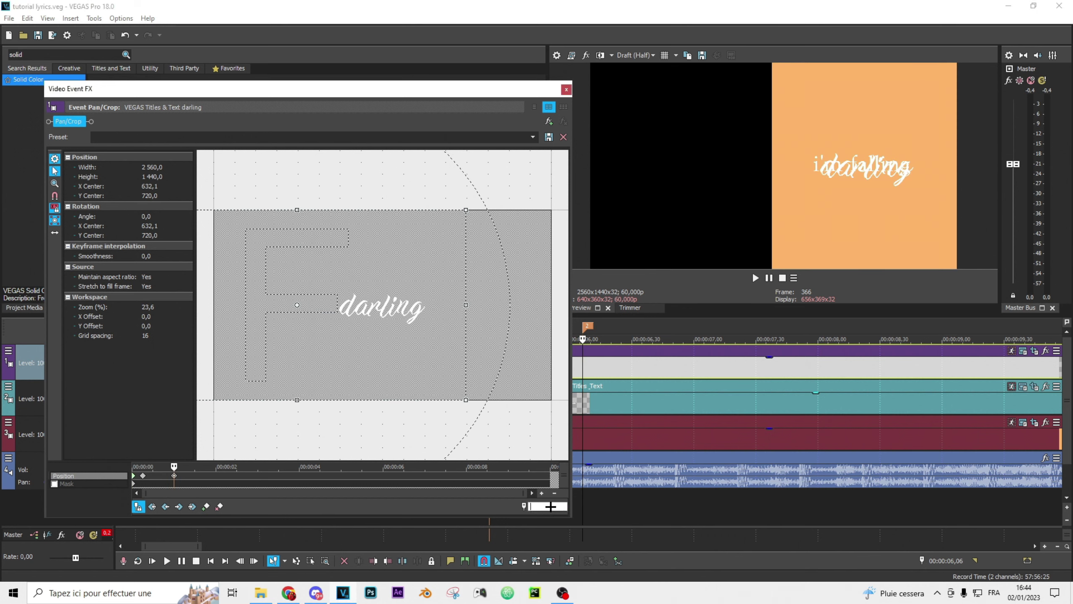
{"action": "type", "text": "0,45"}
{"action": "key", "text": "Return"}
{"action": "right_click", "coordinate": [164, 477]}
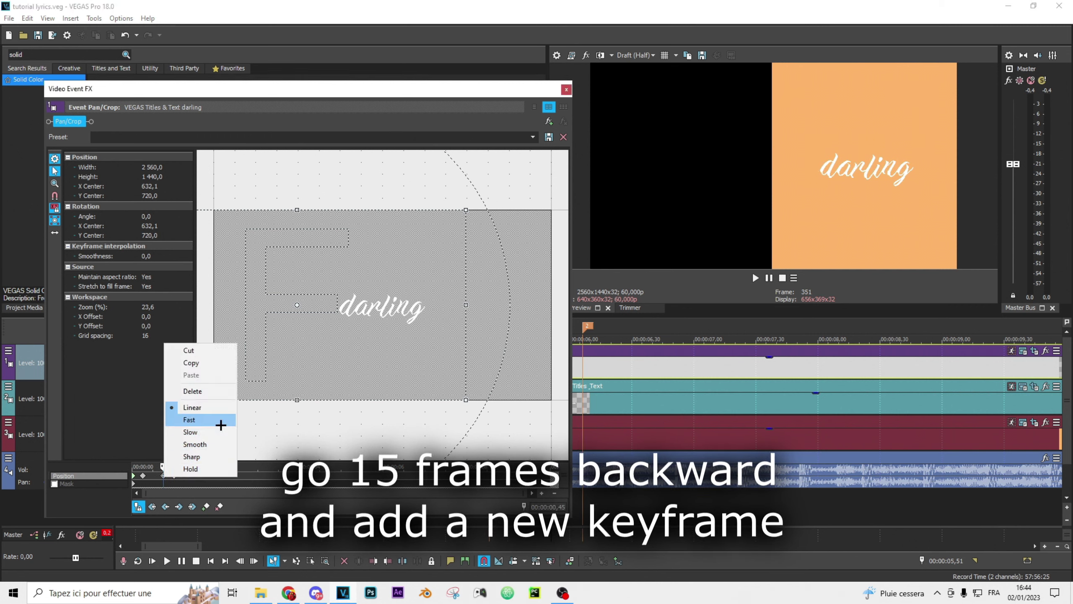
{"action": "left_click", "coordinate": [218, 422]}
At the second-marker keyframe, move the darling text onto the black half with X Center 1 949,1, and save the project
{"action": "left_click_drag", "start_coordinate": [326, 299], "coordinate": [498, 316]}
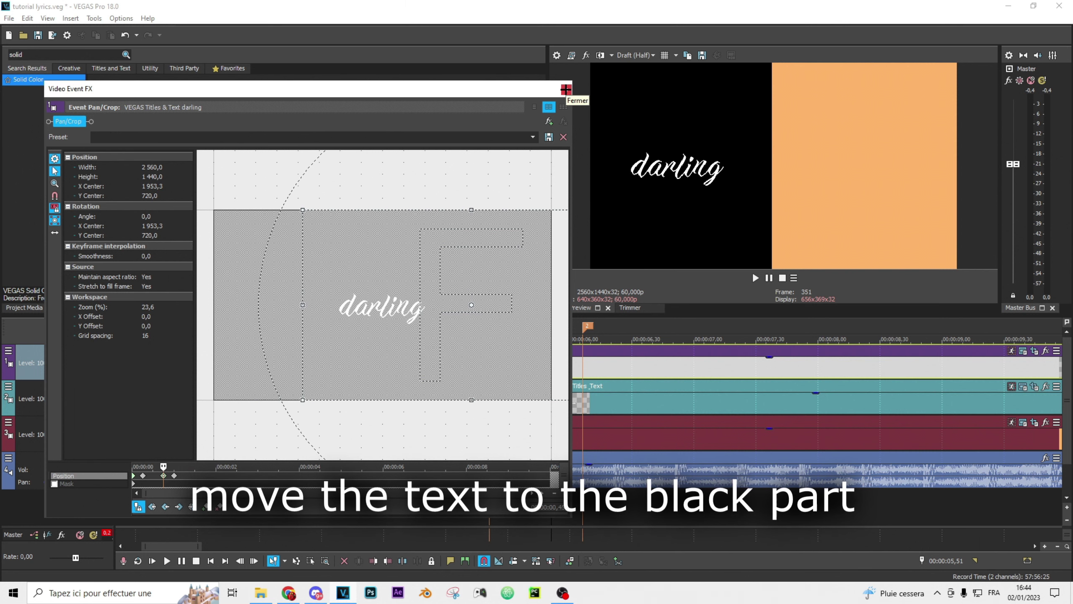
{"action": "key", "text": "ctrl+z"}
{"action": "left_click", "coordinate": [174, 475]}
{"action": "left_click_drag", "start_coordinate": [323, 328], "coordinate": [500, 338]}
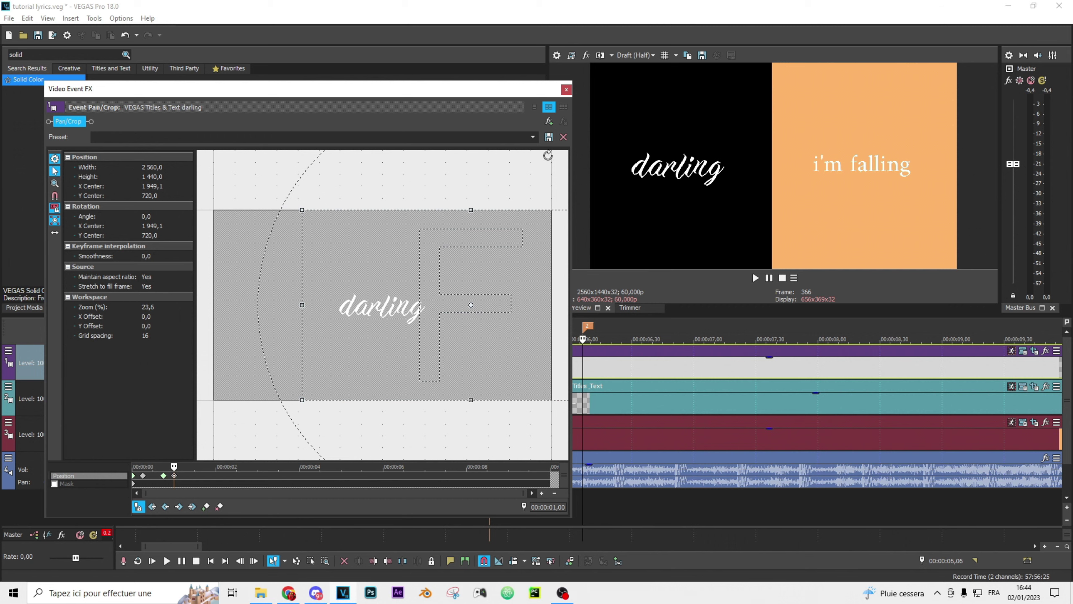
{"action": "left_click", "coordinate": [567, 90]}
{"action": "key", "text": "ctrl+s"}
{"action": "left_click", "coordinate": [461, 392]}
{"action": "key", "text": "space"}
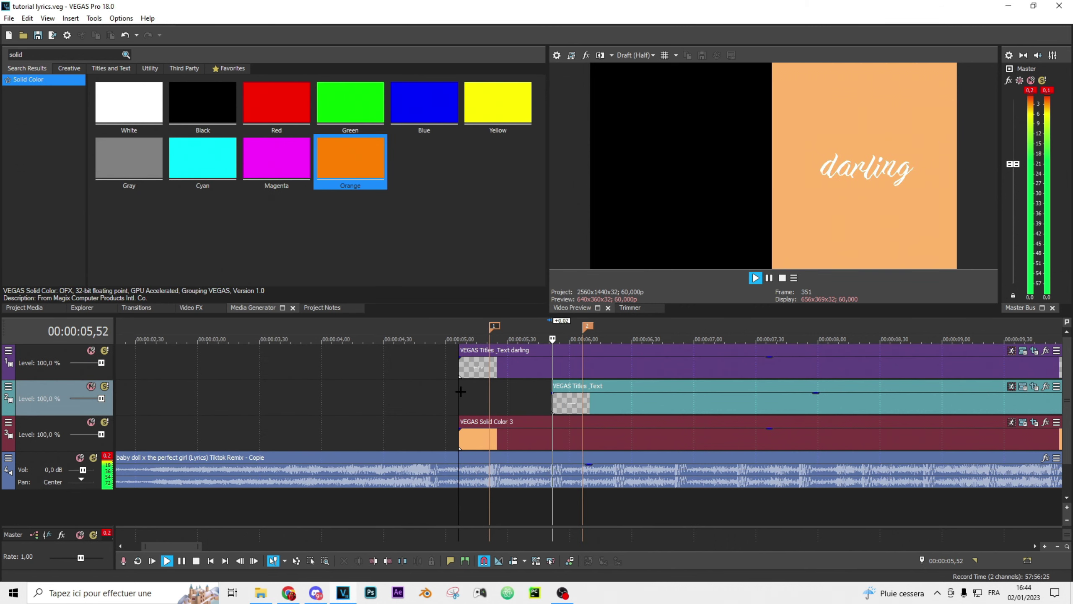
{"action": "key", "text": "space"}
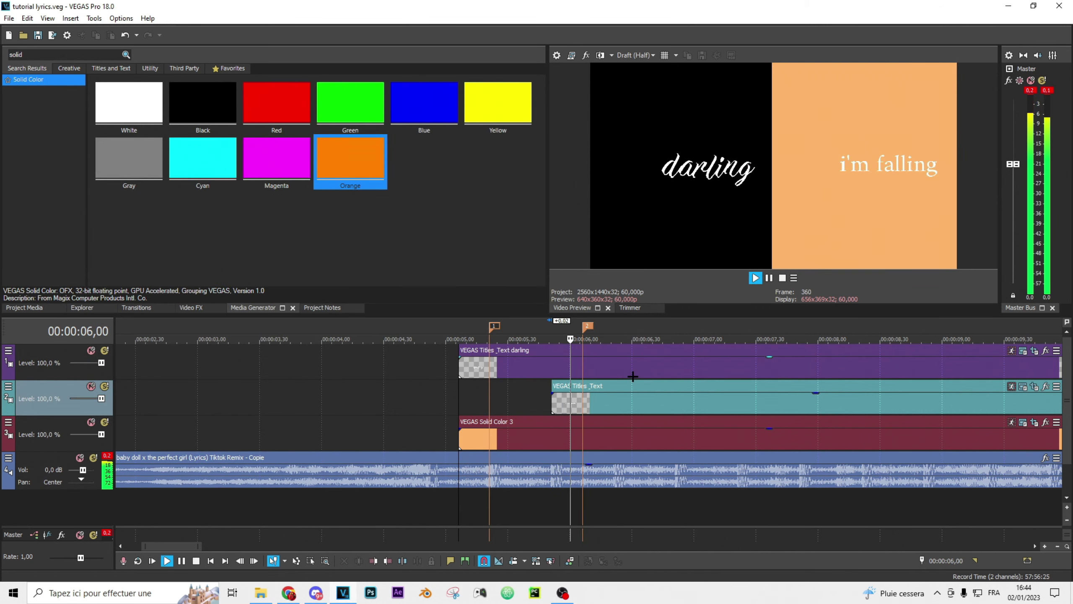
{"action": "key", "text": "space"}
Add a video track below the darling title and copy the "i'm falling" title onto it at the same start time
{"action": "left_click", "coordinate": [556, 386]}
{"action": "right_click", "coordinate": [941, 501]}
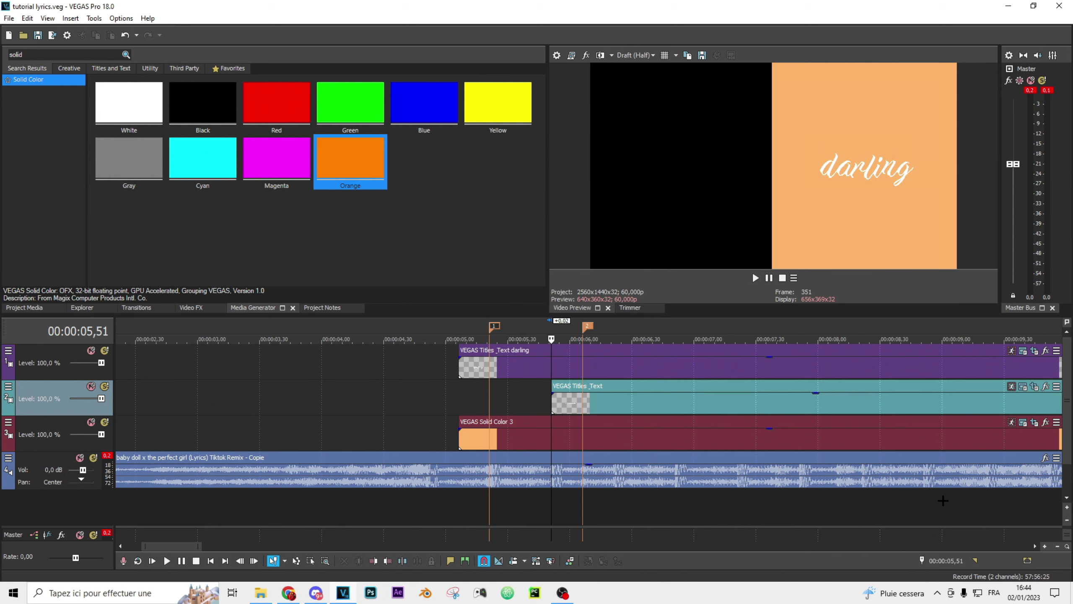
{"action": "left_click", "coordinate": [965, 518]}
{"action": "left_click_drag", "start_coordinate": [640, 386], "coordinate": [640, 366]}
{"action": "left_click", "coordinate": [637, 426]}
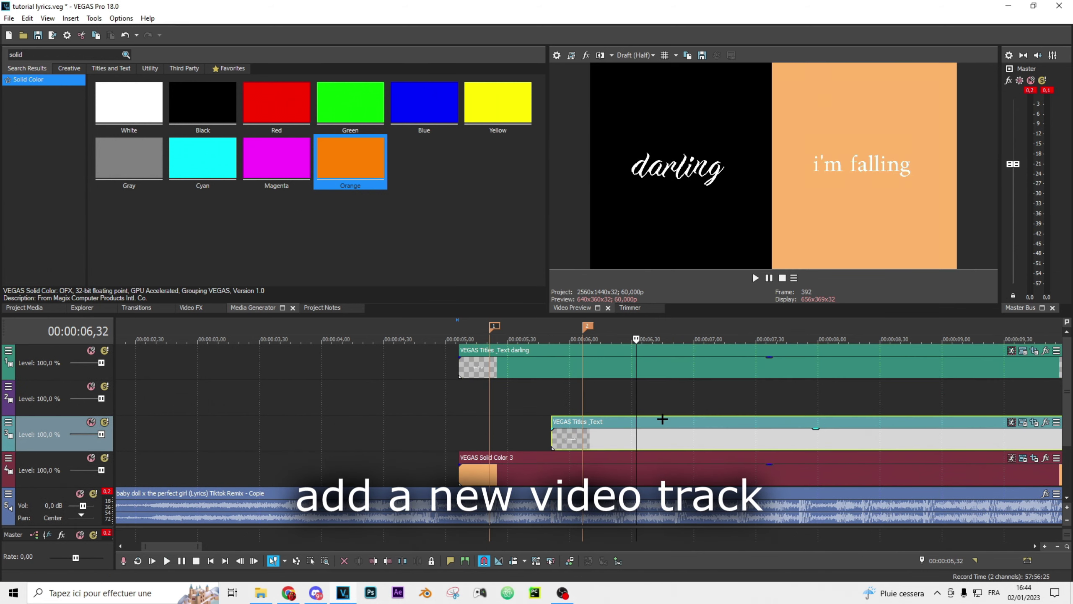
{"action": "left_click_drag", "start_coordinate": [661, 417], "coordinate": [676, 401]}
{"action": "left_click", "coordinate": [622, 247]}
{"action": "left_click", "coordinate": [599, 422]}
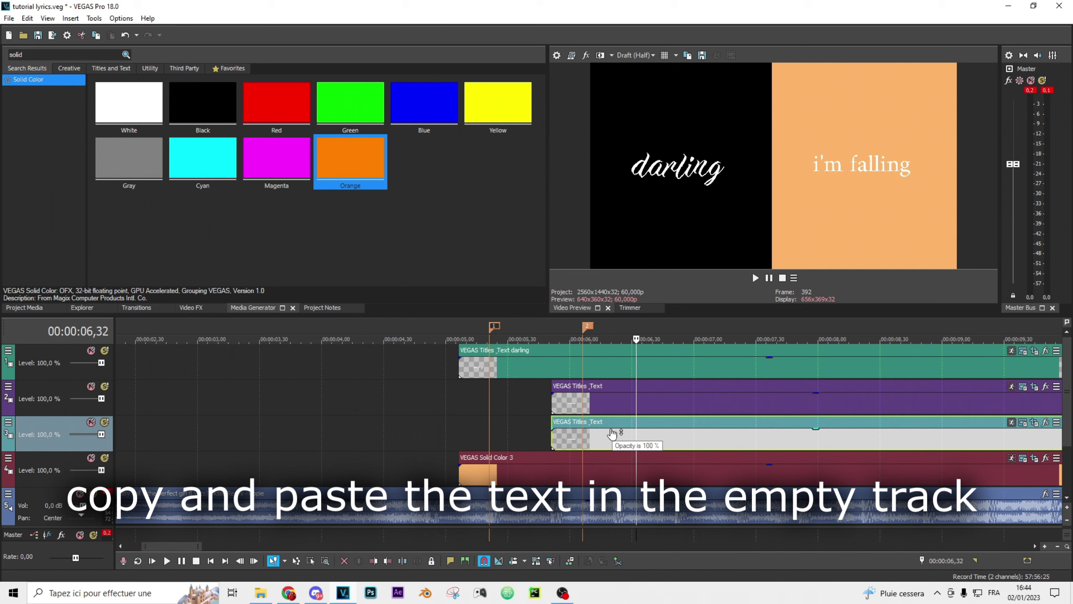
Replay the song past the second marker and place a marker at the next sung word, at 00:00:07,16
{"action": "key", "text": "space"}
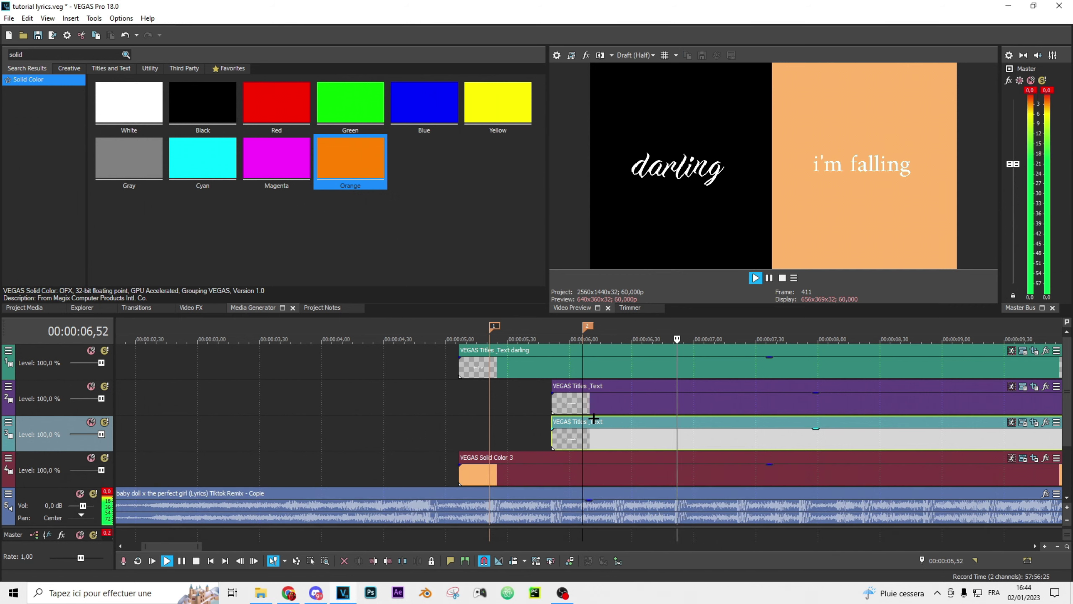
{"action": "key", "text": "space"}
{"action": "left_click", "coordinate": [713, 499]}
{"action": "key", "text": "space"}
{"action": "key", "text": "space"}
{"action": "key", "text": "space"}
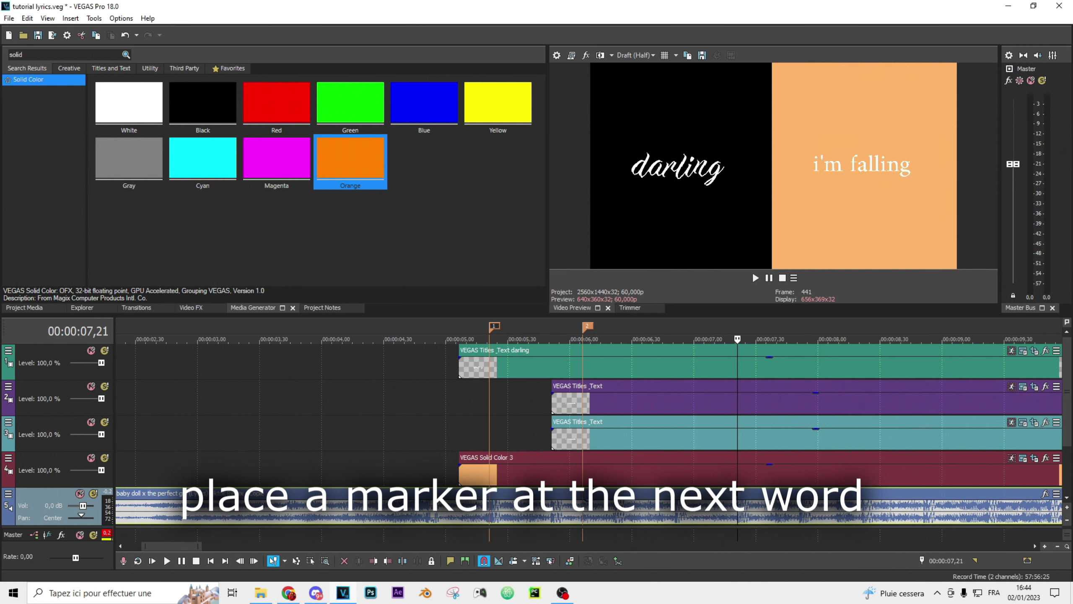
{"action": "key", "text": "space"}
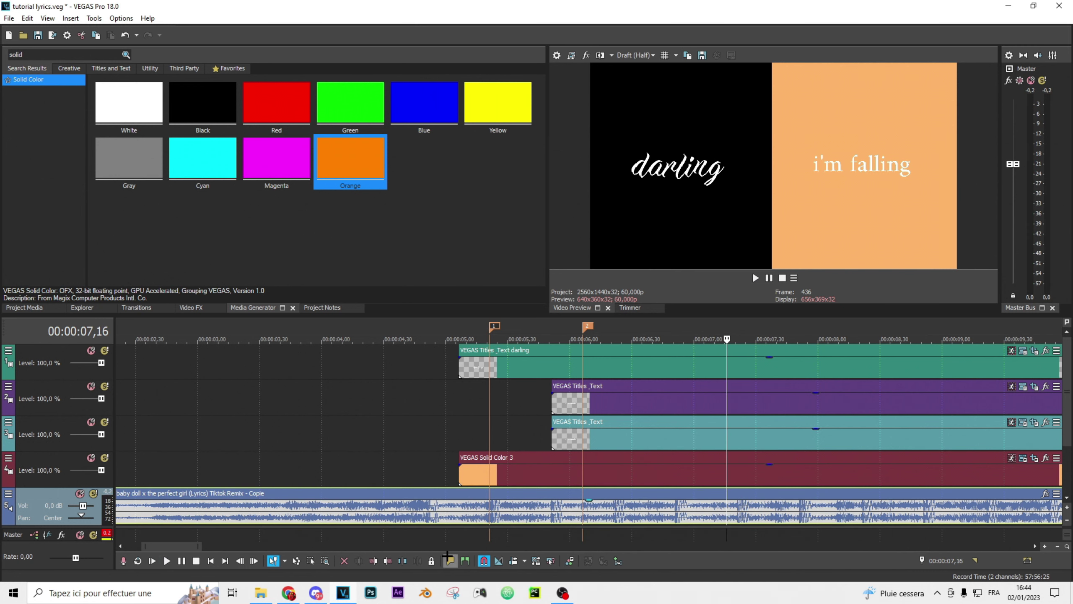
{"action": "left_click", "coordinate": [451, 561]}
Move the title on the third track to start 15 frames before the third marker, and replay the section
{"action": "left_click_drag", "start_coordinate": [534, 440], "coordinate": [794, 439]}
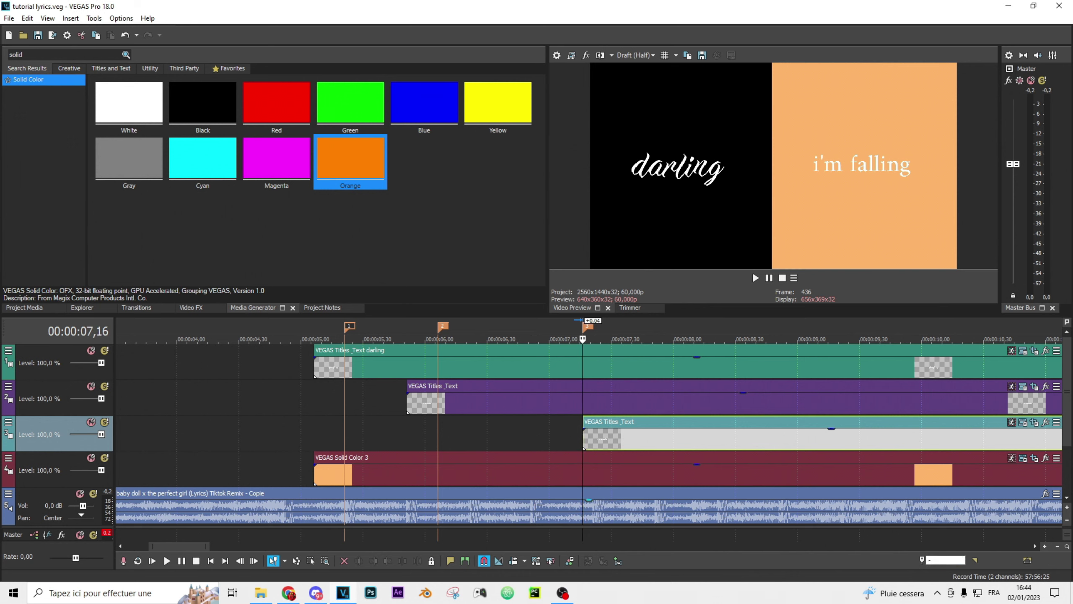
{"action": "mouse_move", "coordinate": [634, 442]}
{"action": "left_mouse_down"}
{"action": "mouse_move", "coordinate": [583, 439]}
{"action": "mouse_move", "coordinate": [602, 441]}
{"action": "left_mouse_up"}
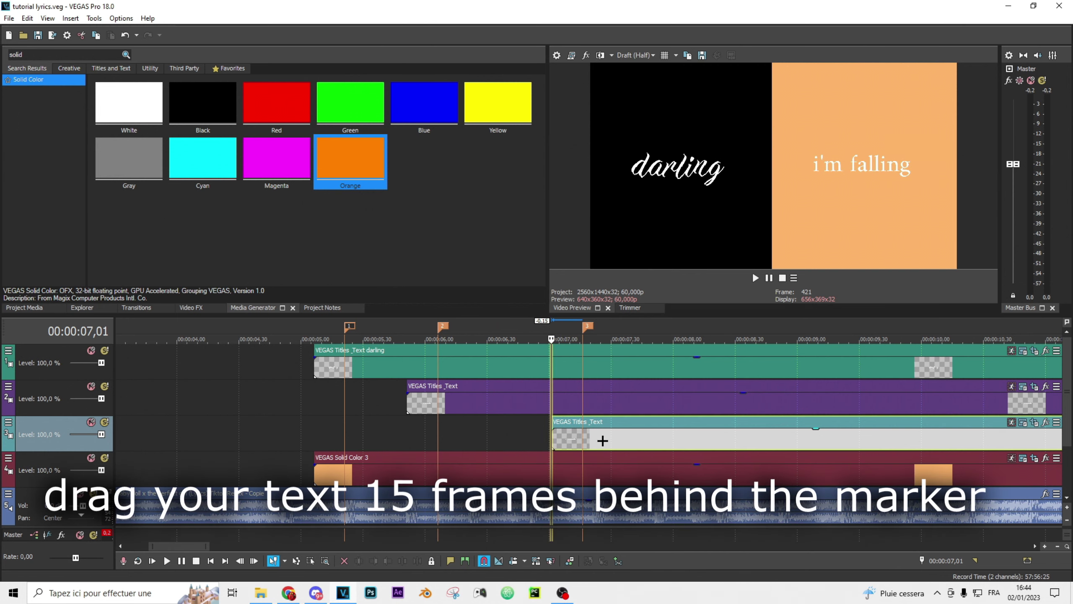
{"action": "left_click", "coordinate": [357, 413]}
{"action": "key", "text": "space"}
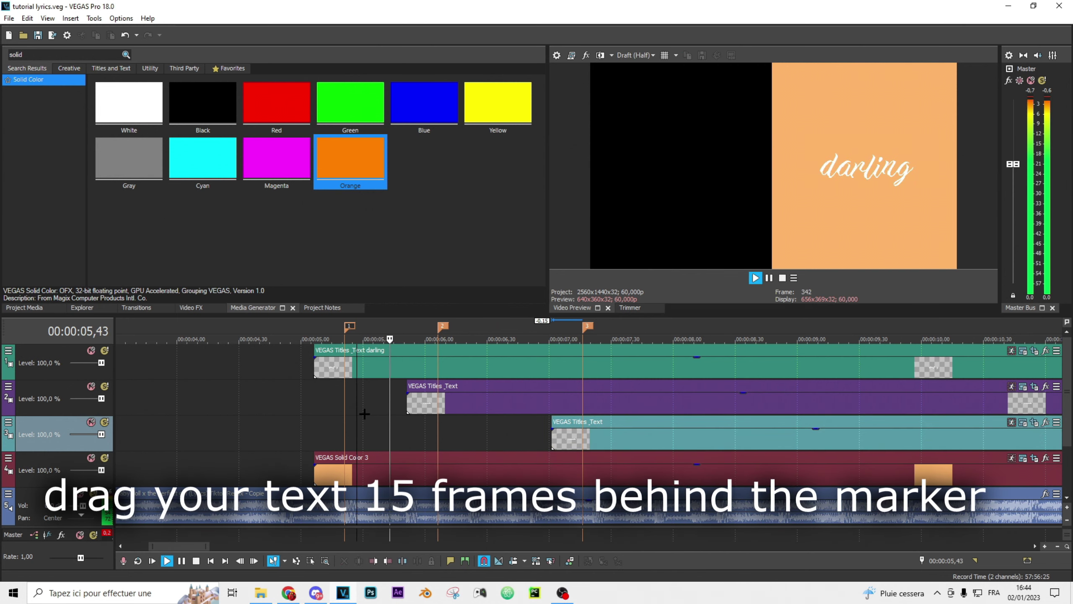
{"action": "key", "text": "space"}
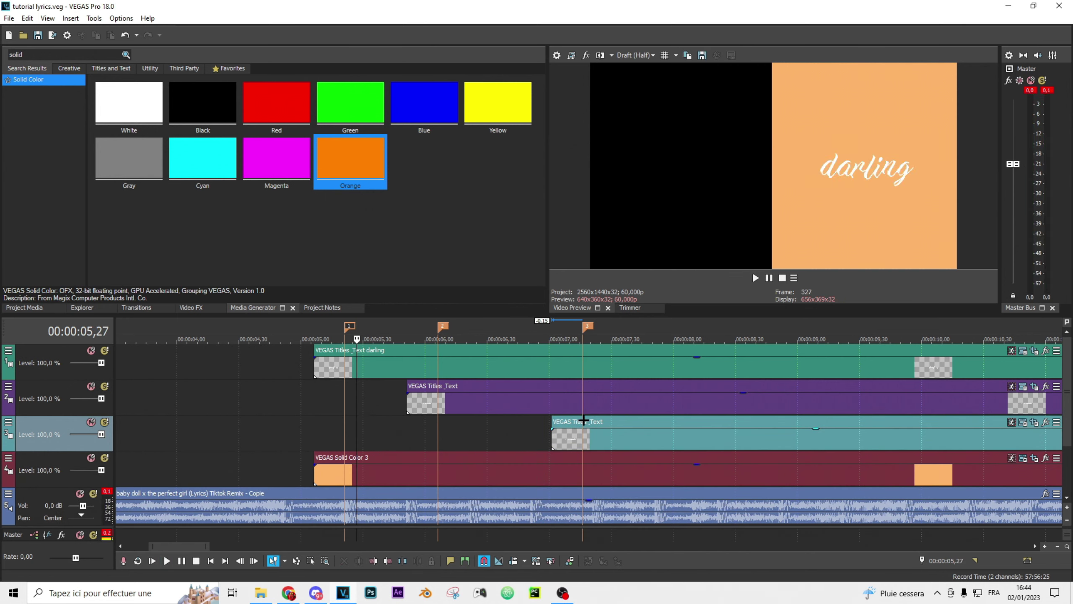
Change the third track's title text to "fucked up" and set its font to Work In Progress
{"action": "left_click", "coordinate": [583, 423]}
{"action": "left_click", "coordinate": [1023, 422]}
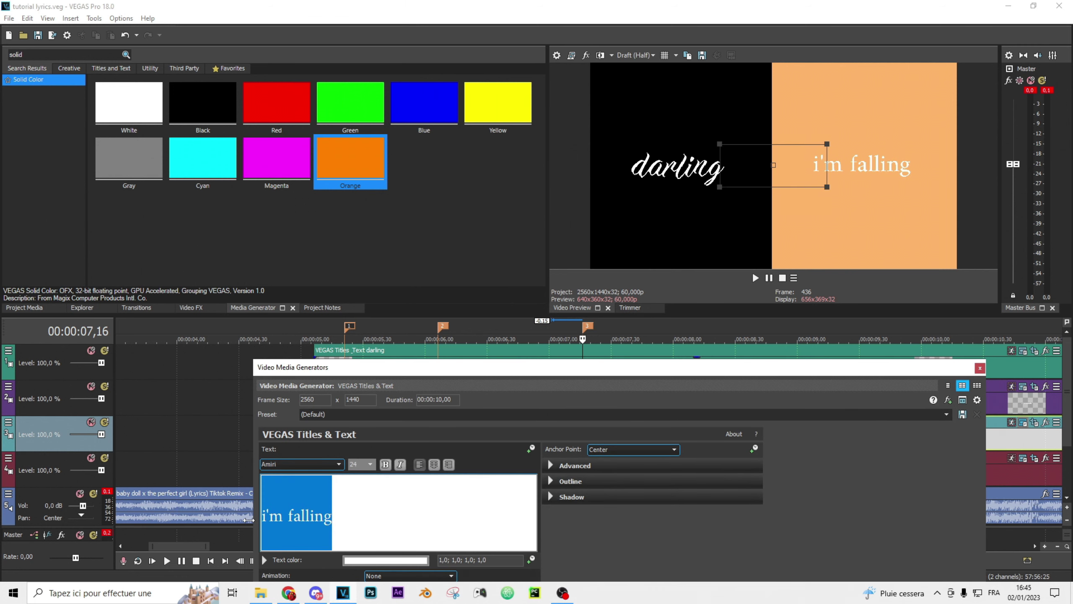
{"action": "type", "text": "fucked up"}
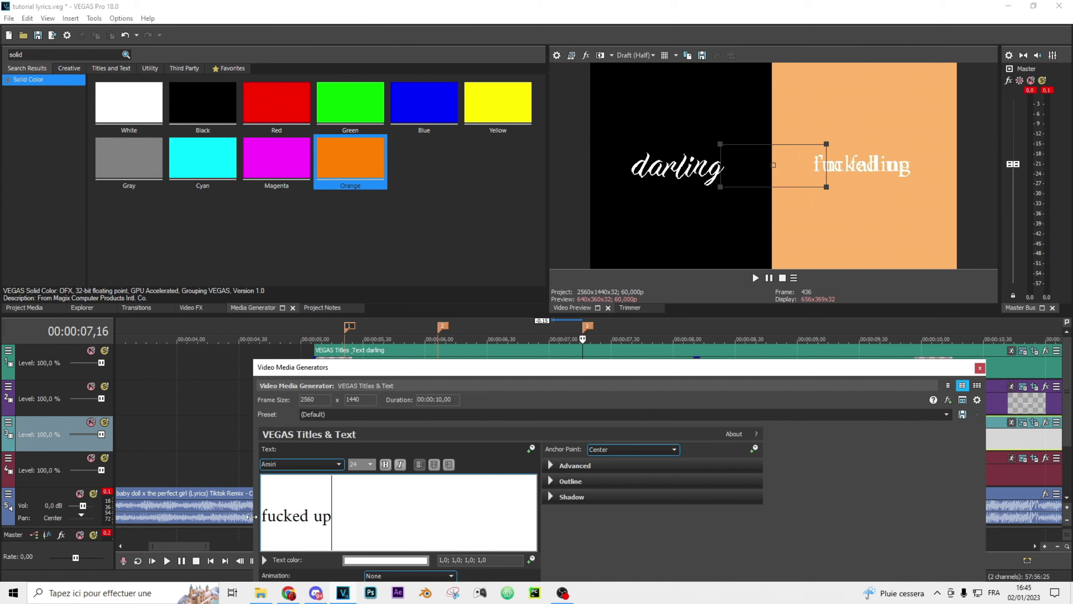
{"action": "left_click_drag", "start_coordinate": [334, 516], "coordinate": [262, 516]}
{"action": "left_click", "coordinate": [320, 464]}
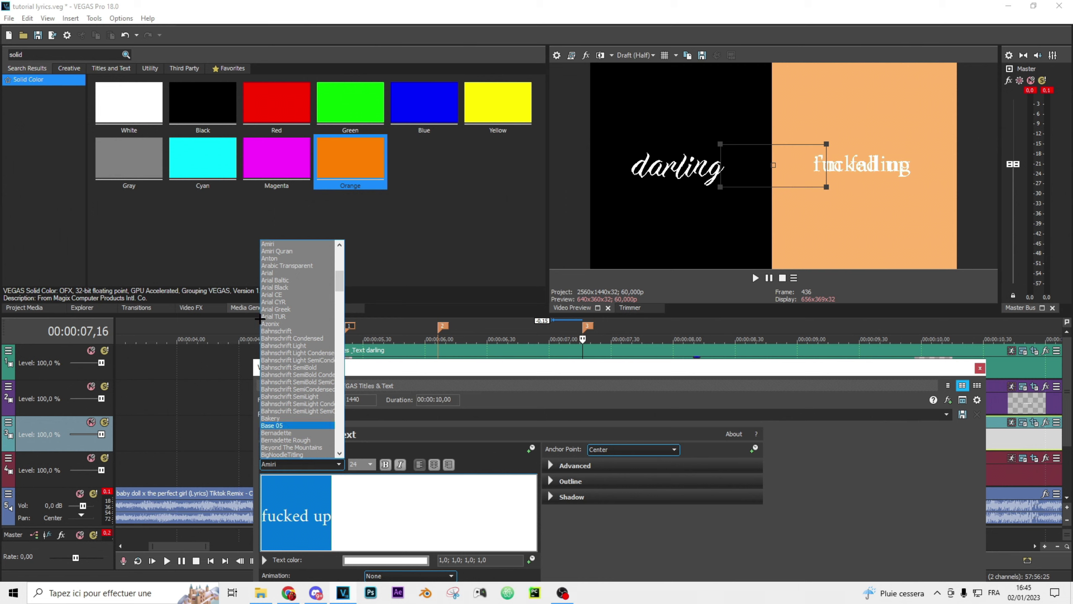
{"action": "key", "text": "w"}
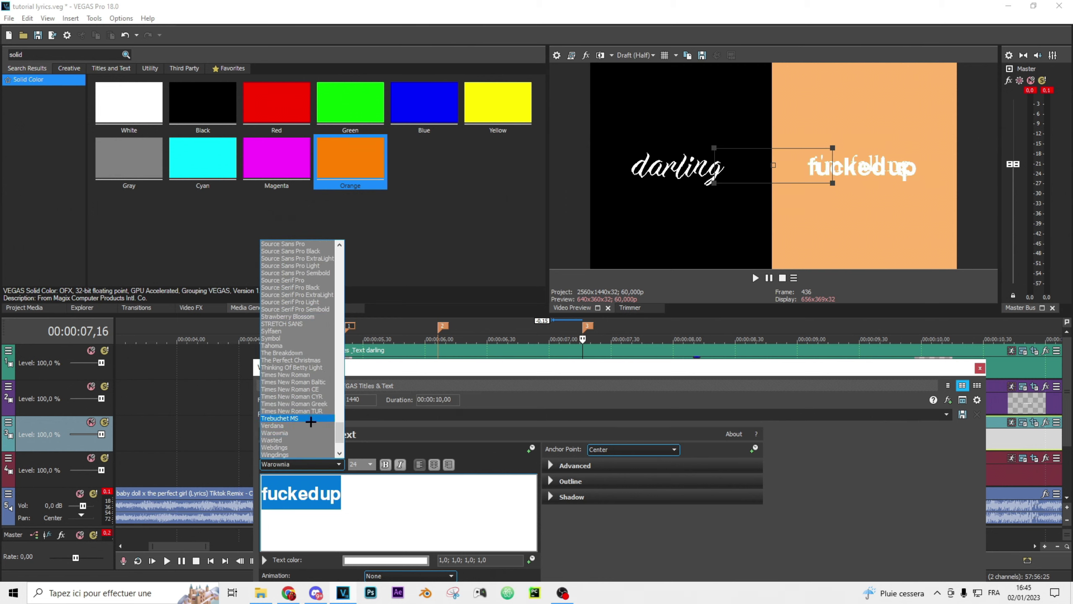
{"action": "scroll", "coordinate": [313, 306], "scroll_direction": "down", "scroll_amount": 3}
{"action": "left_click", "coordinate": [312, 418]}
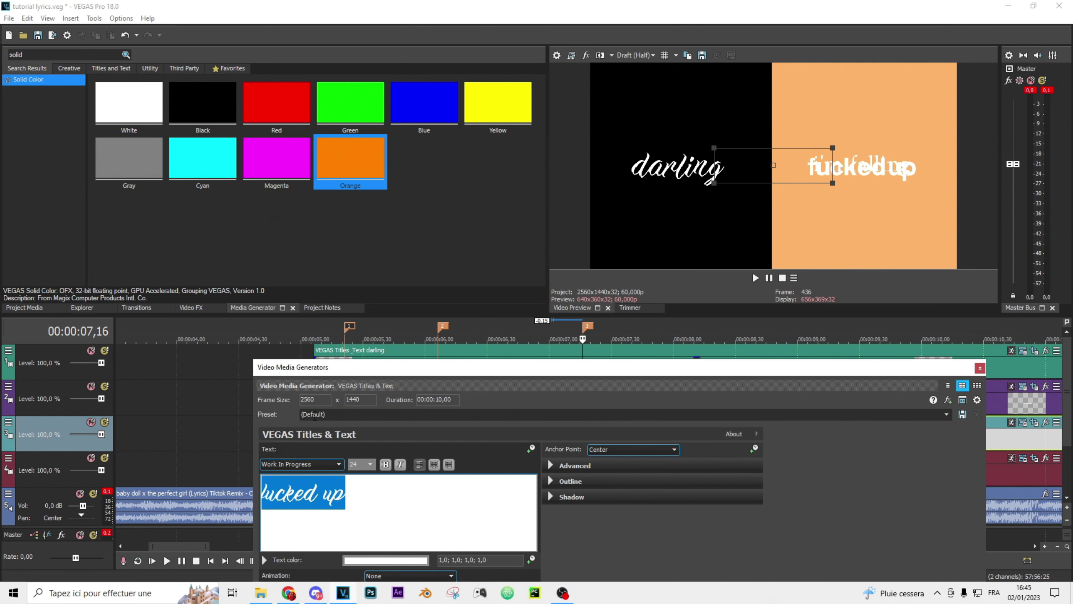
Save the project, close the title editor and replay the section around the third marker
{"action": "left_click", "coordinate": [369, 505]}
{"action": "key", "text": "ctrl+s"}
{"action": "left_click", "coordinate": [978, 369]}
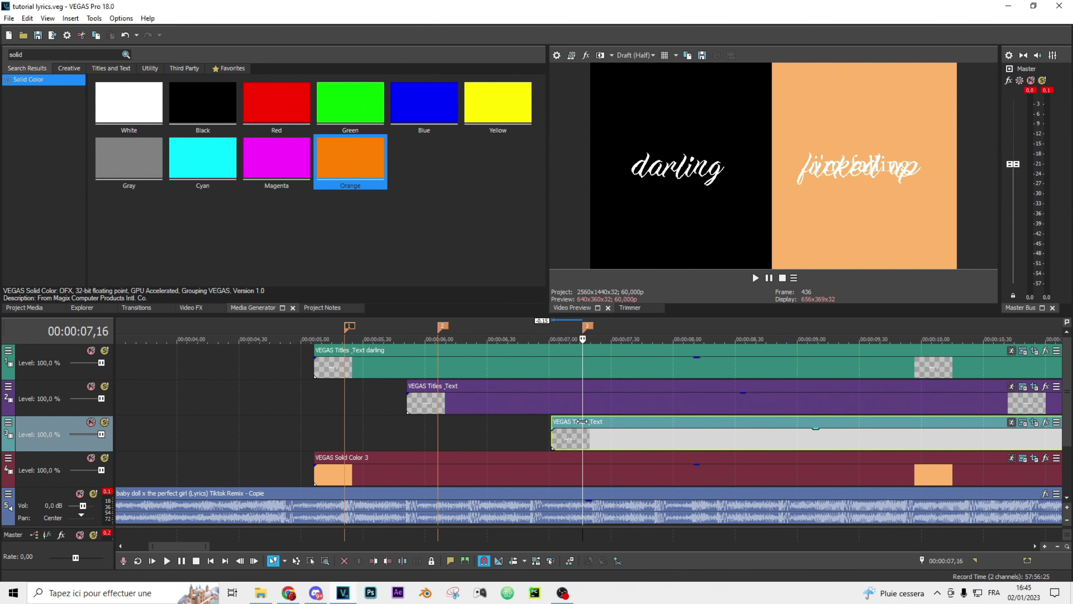
{"action": "left_click", "coordinate": [541, 422]}
{"action": "key", "text": "space"}
{"action": "key", "text": "space"}
{"action": "left_click", "coordinate": [583, 421]}
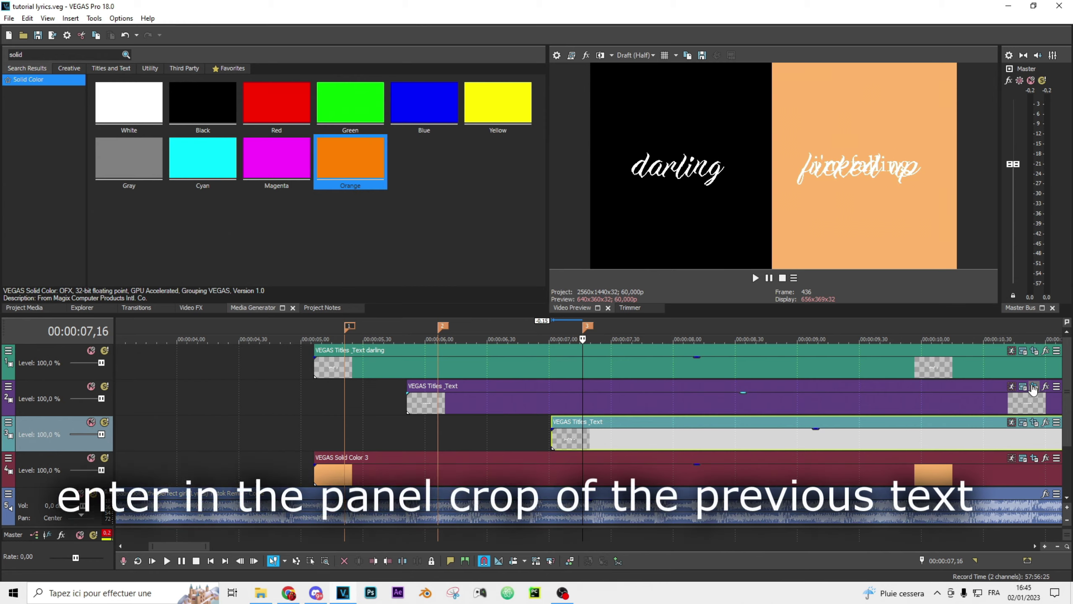
In the Pan/Crop of the "i'm falling" title, add position keyframes at the third marker and 15 frames before it
{"action": "left_click", "coordinate": [1011, 386]}
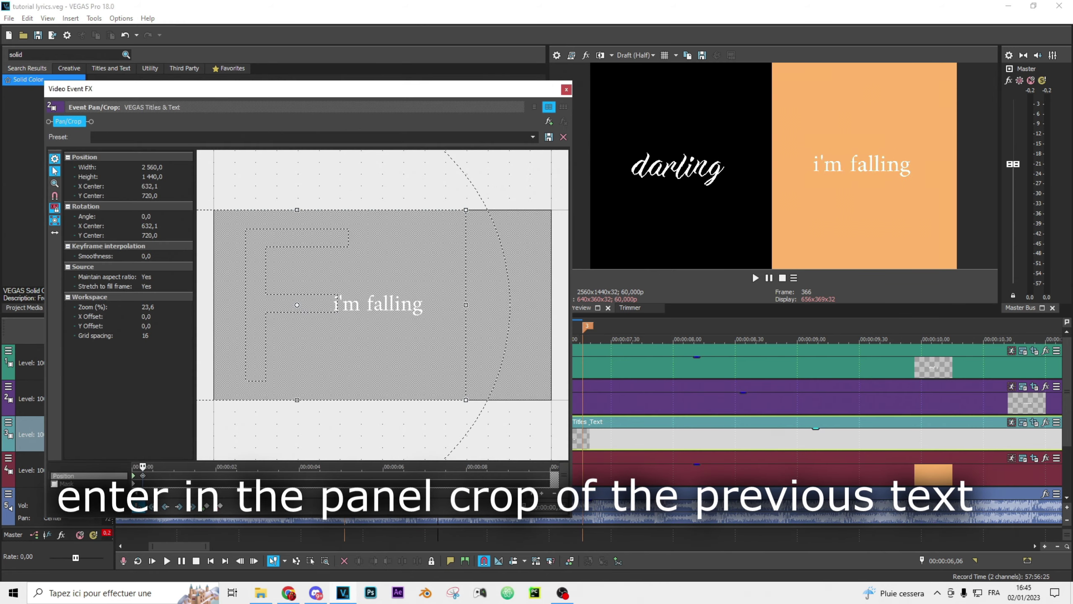
{"action": "left_click", "coordinate": [587, 326]}
{"action": "left_click", "coordinate": [207, 505]}
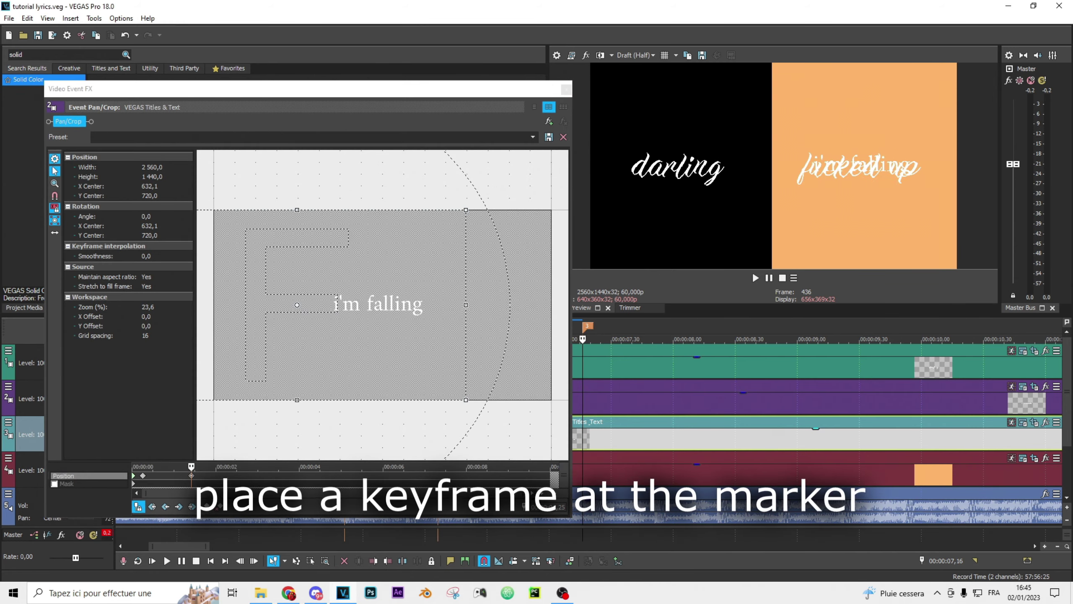
{"action": "left_click_drag", "start_coordinate": [503, 94], "coordinate": [438, 78]}
{"action": "left_click", "coordinate": [551, 416]}
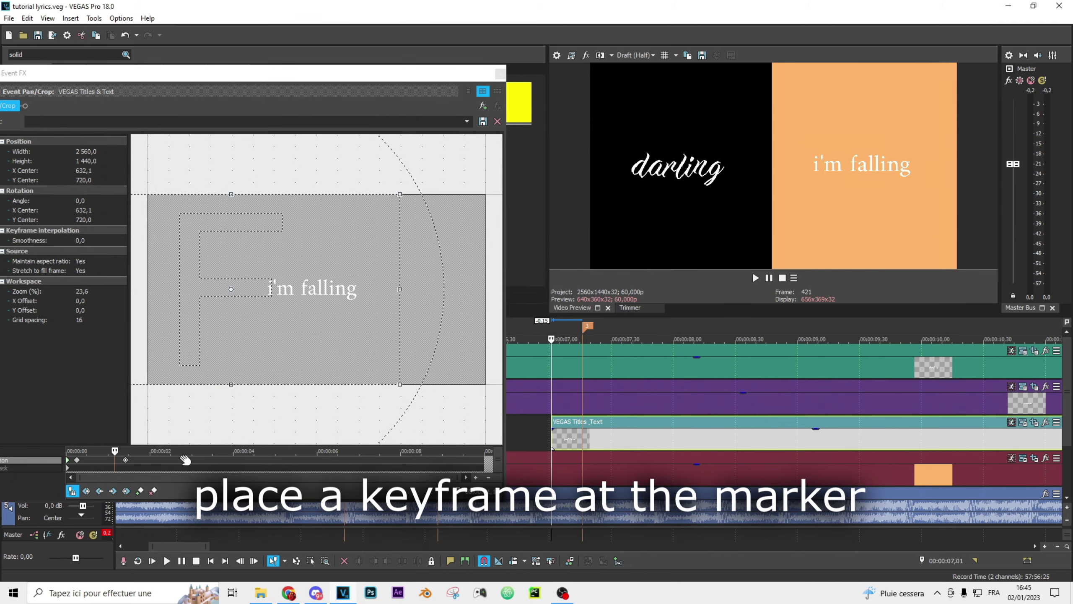
{"action": "right_click", "coordinate": [114, 459]}
{"action": "left_click", "coordinate": [140, 405]}
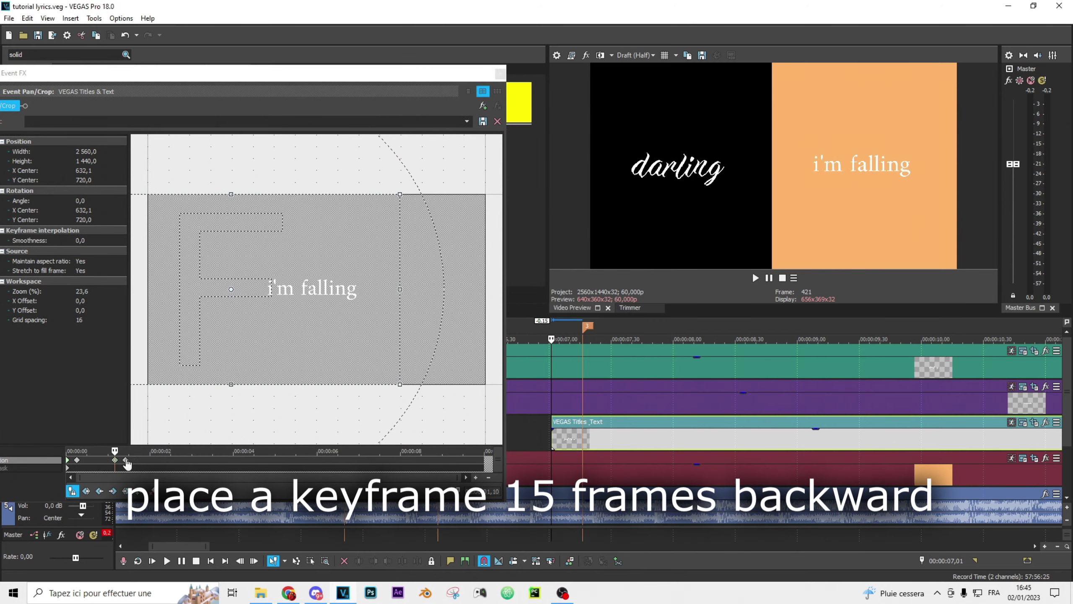
At the third-marker keyframe, raise "i'm falling" above "fucked up" with a Y Center of about 898, and replay the section
{"action": "left_click_drag", "start_coordinate": [370, 72], "coordinate": [458, 68]}
{"action": "left_click_drag", "start_coordinate": [353, 290], "coordinate": [375, 309]}
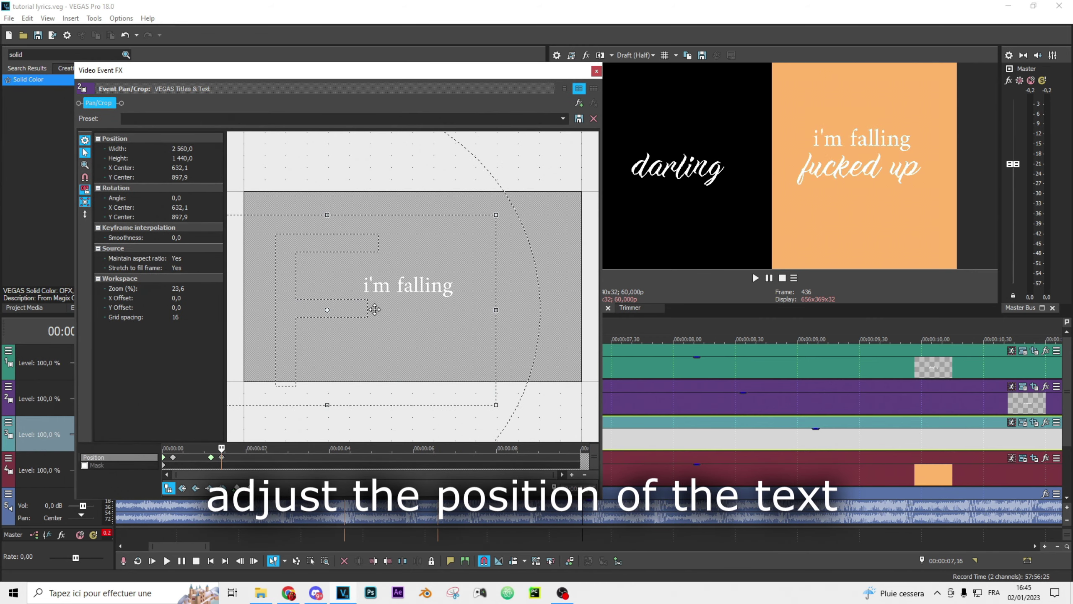
{"action": "left_click", "coordinate": [597, 70]}
{"action": "left_click", "coordinate": [319, 401]}
{"action": "key", "text": "space"}
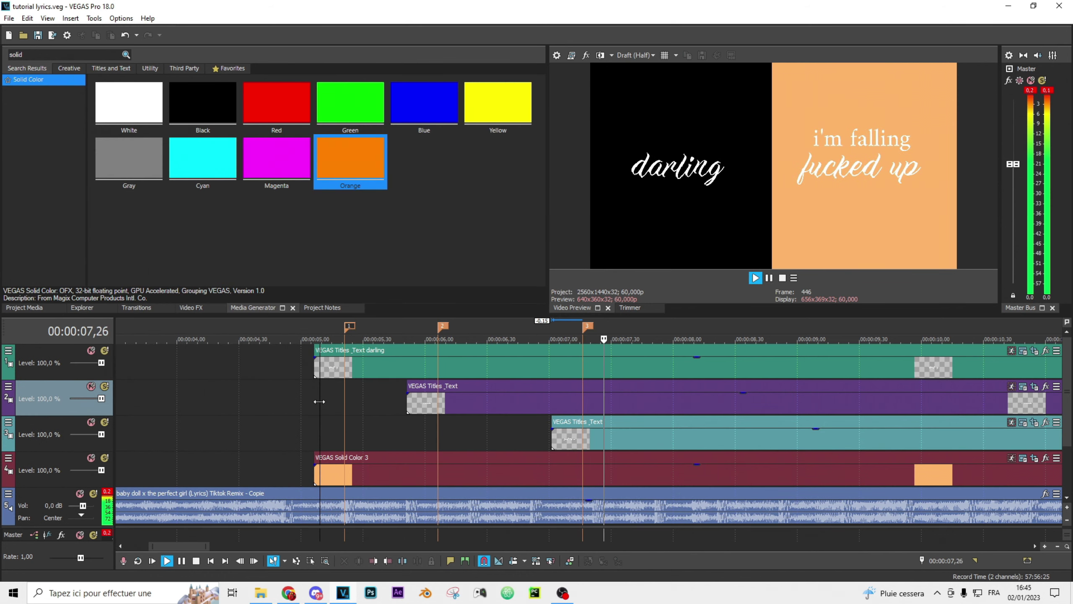
{"action": "key", "text": "space"}
{"action": "key", "text": "space"}
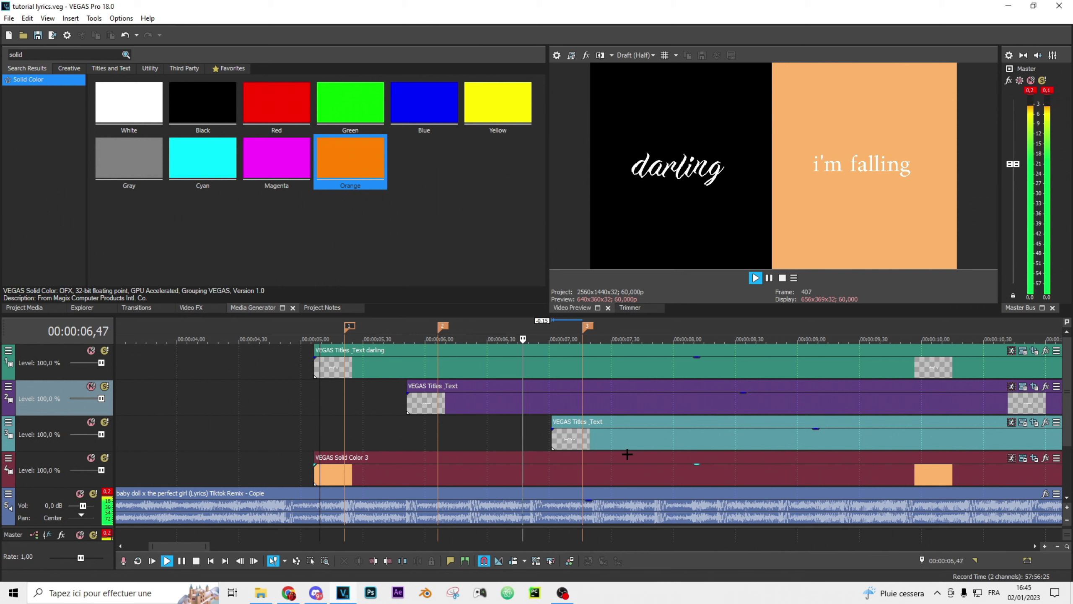
Find the next sung word after the third marker and place a marker there at 00:00:08,09
{"action": "left_click", "coordinate": [775, 278]}
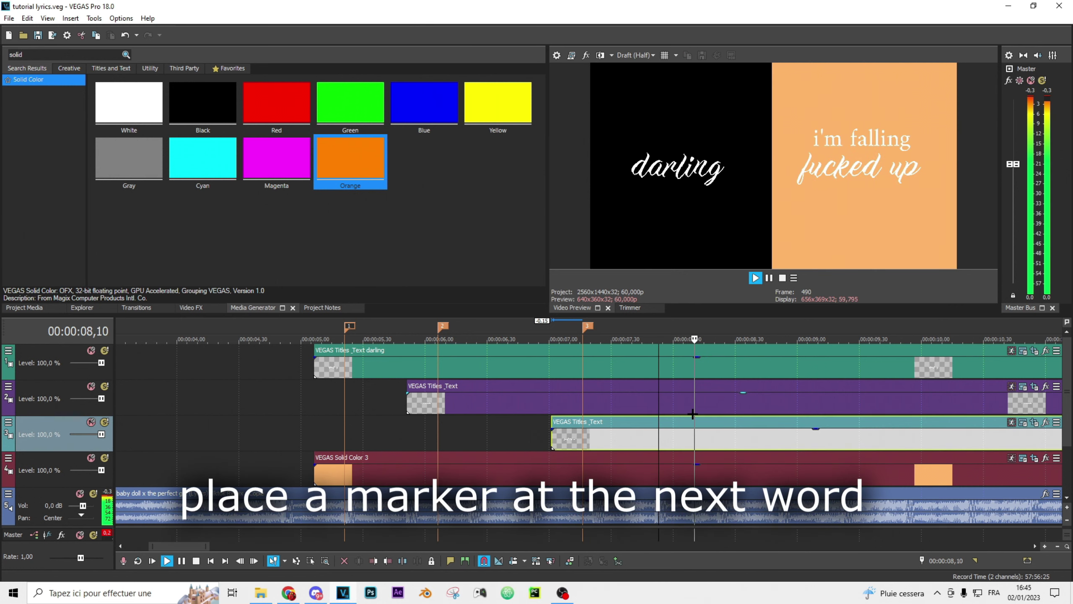
{"action": "key", "text": "space"}
{"action": "left_click", "coordinate": [685, 482]}
{"action": "left_click", "coordinate": [694, 485]}
{"action": "key", "text": "space"}
{"action": "key", "text": "space"}
{"action": "key", "text": "m"}
{"action": "key", "text": "Return"}
Add an empty video track below the third title and copy the "fucked up" title onto it at the fourth marker
{"action": "left_click_drag", "start_coordinate": [1066, 417], "coordinate": [1062, 469]}
{"action": "right_click", "coordinate": [919, 504]}
{"action": "left_click", "coordinate": [959, 535]}
{"action": "key", "text": "ctrl+s"}
{"action": "left_click", "coordinate": [665, 474]}
{"action": "left_click", "coordinate": [678, 440], "text": "ctrl"}
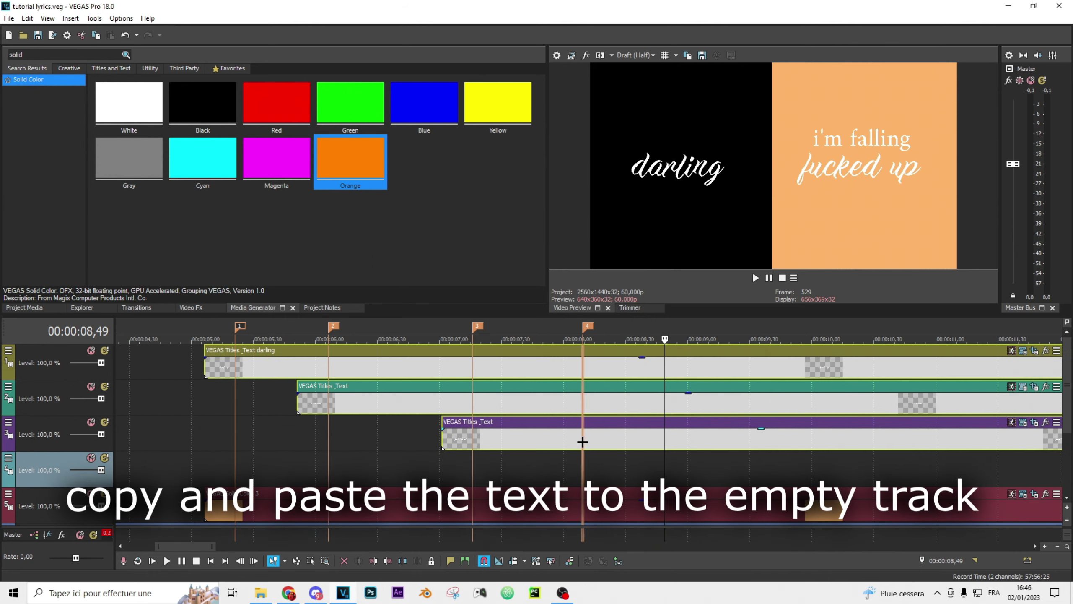
{"action": "left_click_drag", "start_coordinate": [582, 441], "coordinate": [761, 470]}
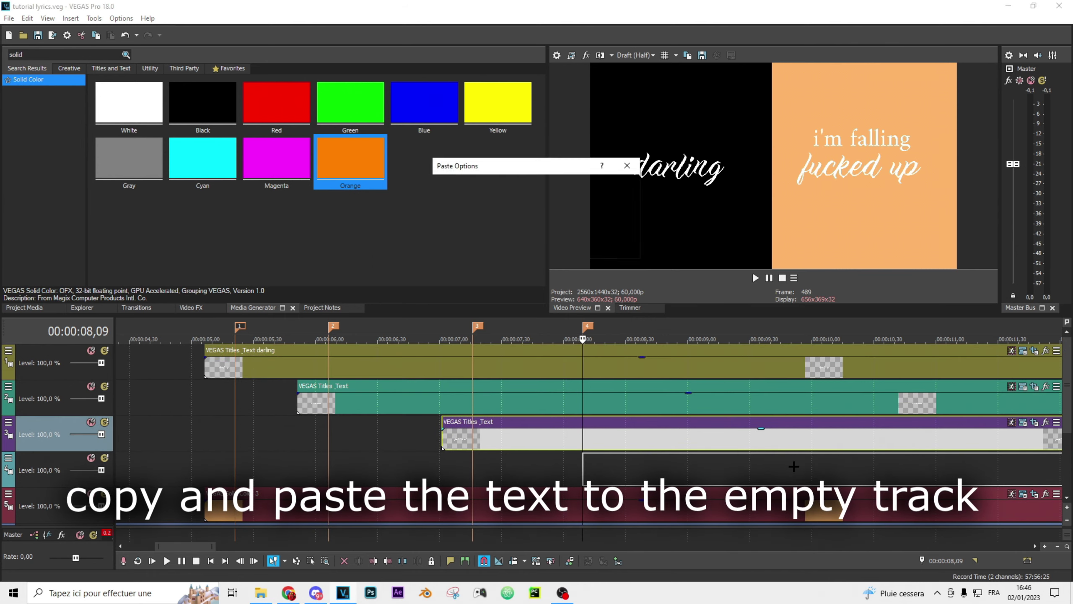
{"action": "key", "text": "Return"}
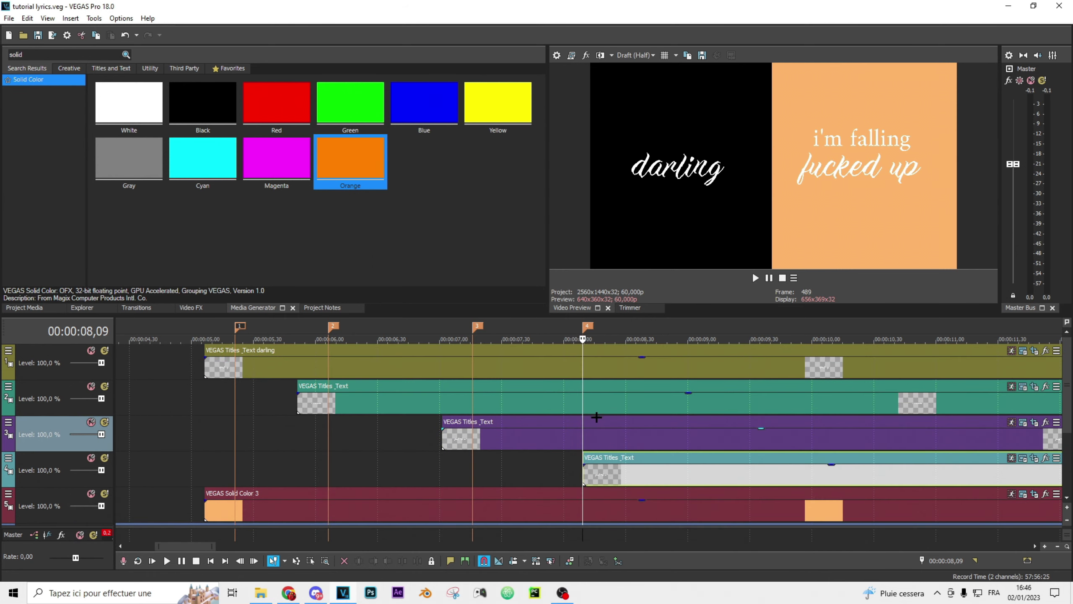
Move the title on the fourth track to start 15 frames before the fourth marker, at 00:00:07,54
{"action": "left_click", "coordinate": [589, 458]}
{"action": "scroll", "coordinate": [611, 462], "scroll_direction": "up", "scroll_amount": 2}
{"action": "double_click", "coordinate": [938, 559]}
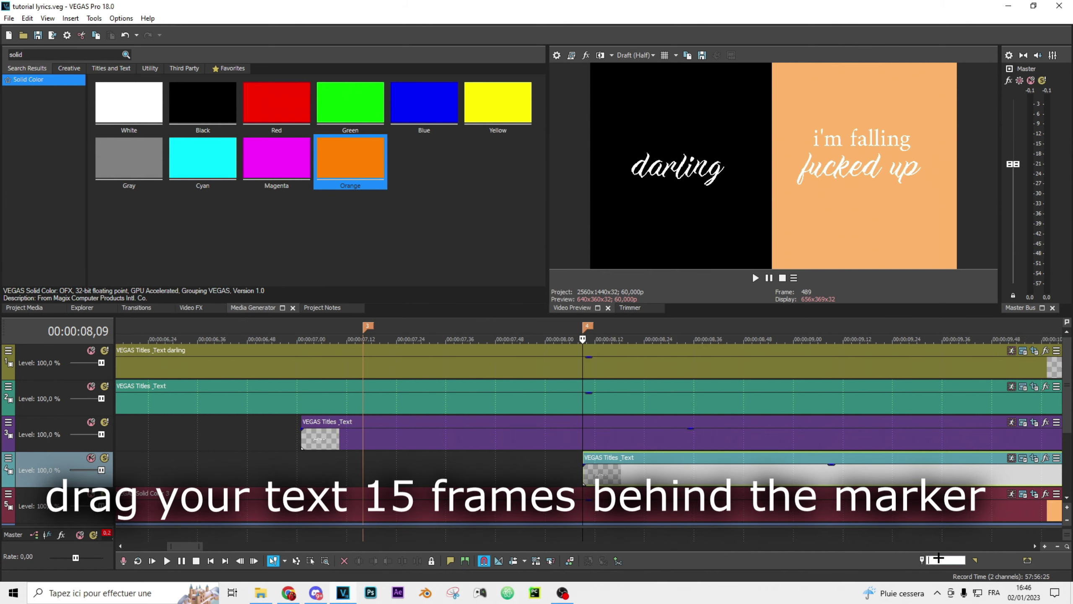
{"action": "type", "text": "-0.15"}
{"action": "key", "text": "Return"}
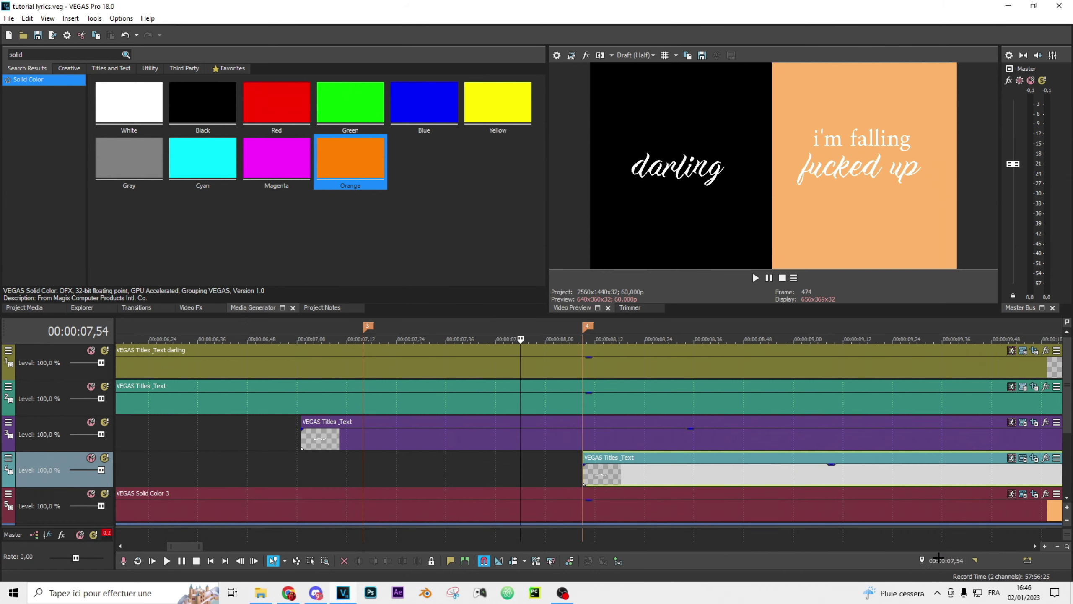
{"action": "left_click_drag", "start_coordinate": [604, 470], "coordinate": [546, 474]}
{"action": "left_click", "coordinate": [582, 456]}
Change the fourth track's title text to "over you" and set its font to Amiri
{"action": "left_click", "coordinate": [1045, 458]}
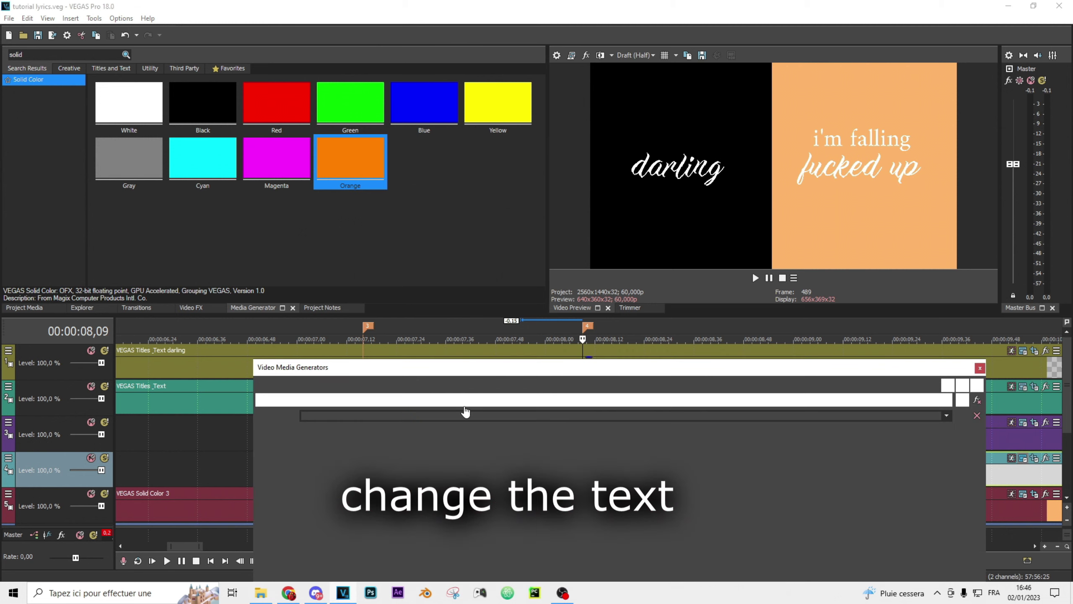
{"action": "triple_click", "coordinate": [314, 498]}
{"action": "key", "text": "BackSpace"}
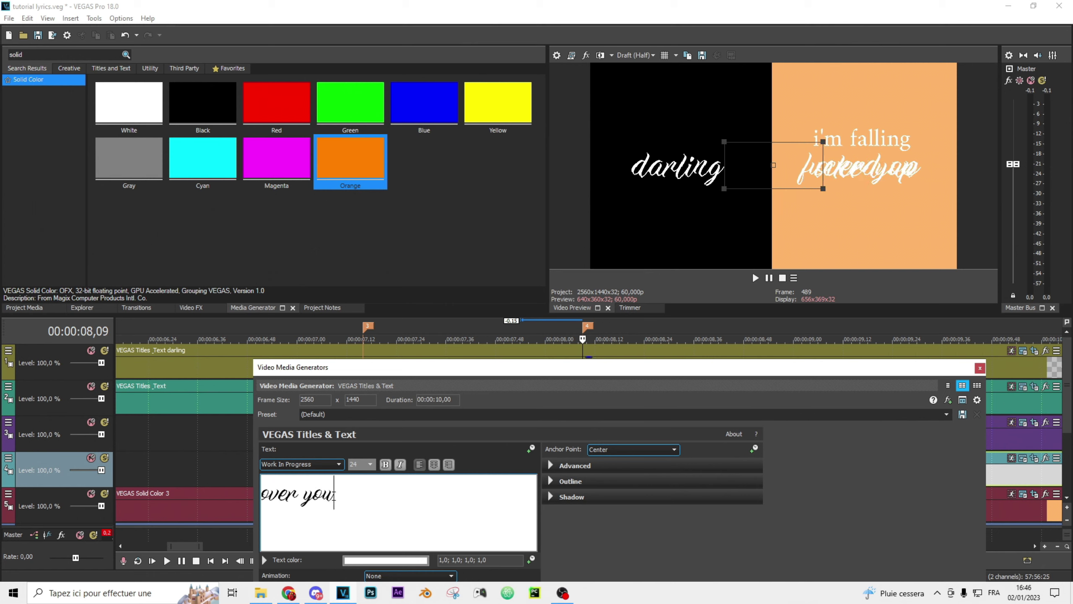
{"action": "left_click", "coordinate": [281, 464]}
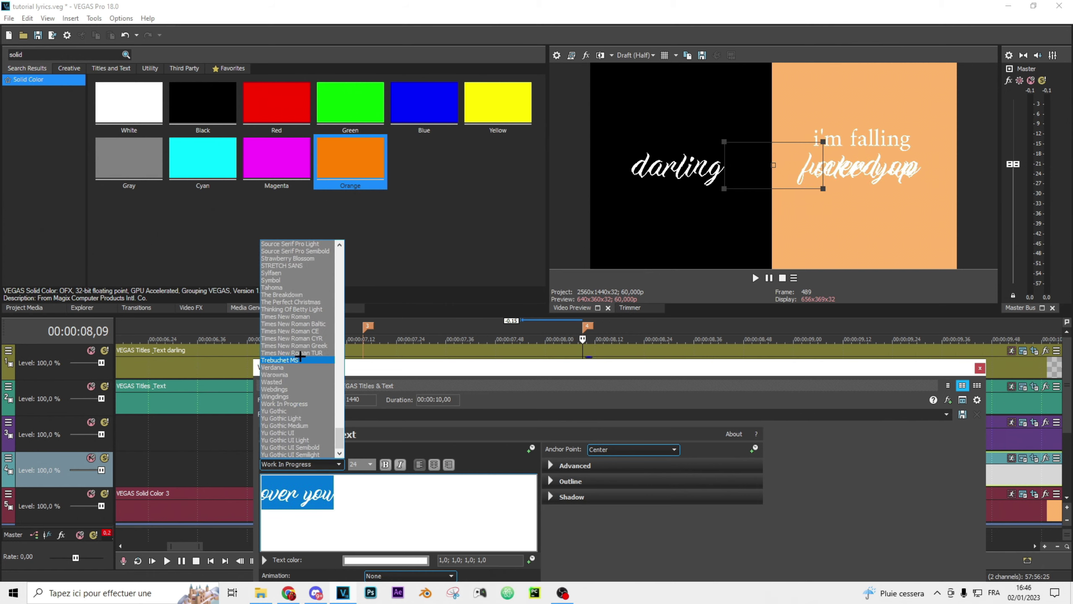
{"action": "scroll", "coordinate": [290, 282], "scroll_direction": "up", "scroll_amount": 5}
{"action": "left_click", "coordinate": [292, 258]}
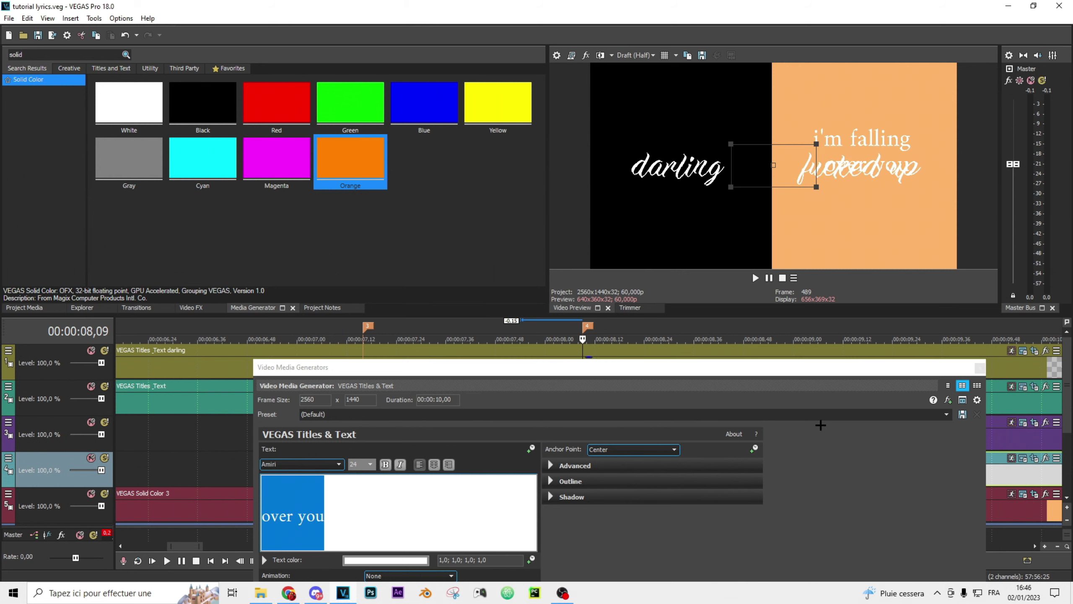
{"action": "left_click", "coordinate": [981, 364]}
Position "over you" below "fucked up" at its second Pan/Crop keyframe, with X Center about 670 and Y Center about 517
{"action": "left_click", "coordinate": [524, 466]}
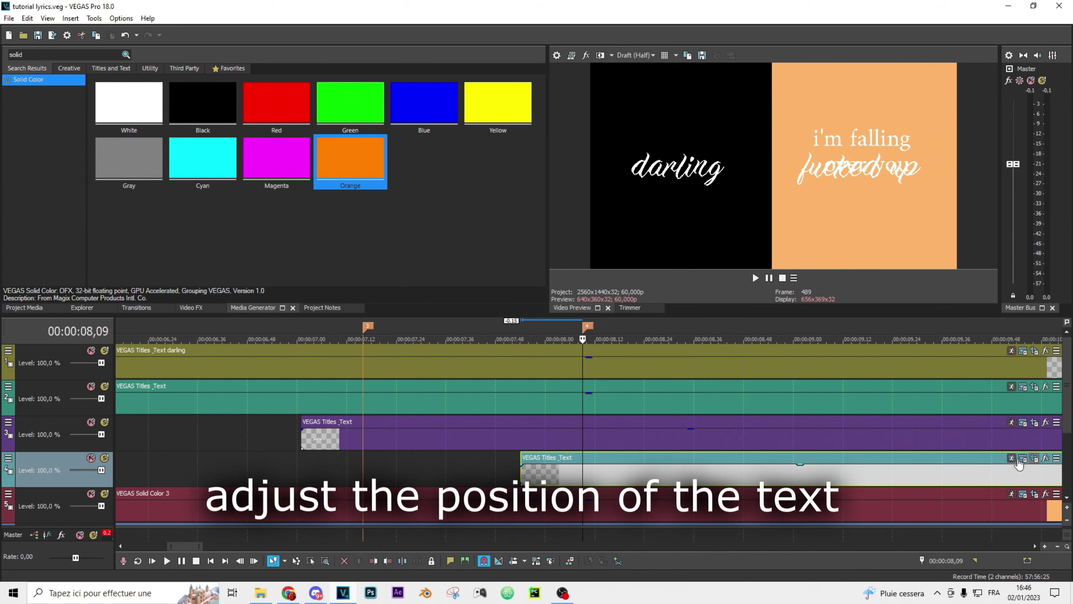
{"action": "left_click", "coordinate": [1023, 458]}
{"action": "left_click_drag", "start_coordinate": [408, 322], "coordinate": [411, 296]}
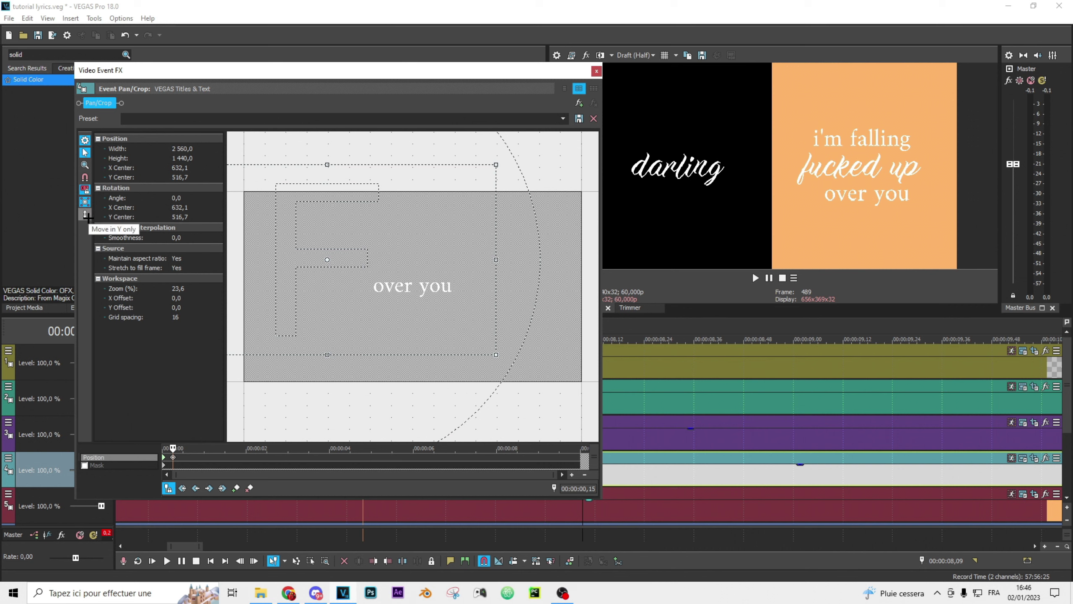
{"action": "mouse_move", "coordinate": [349, 262]}
{"action": "left_mouse_down"}
{"action": "mouse_move", "coordinate": [366, 261]}
{"action": "mouse_move", "coordinate": [355, 260]}
{"action": "left_mouse_up"}
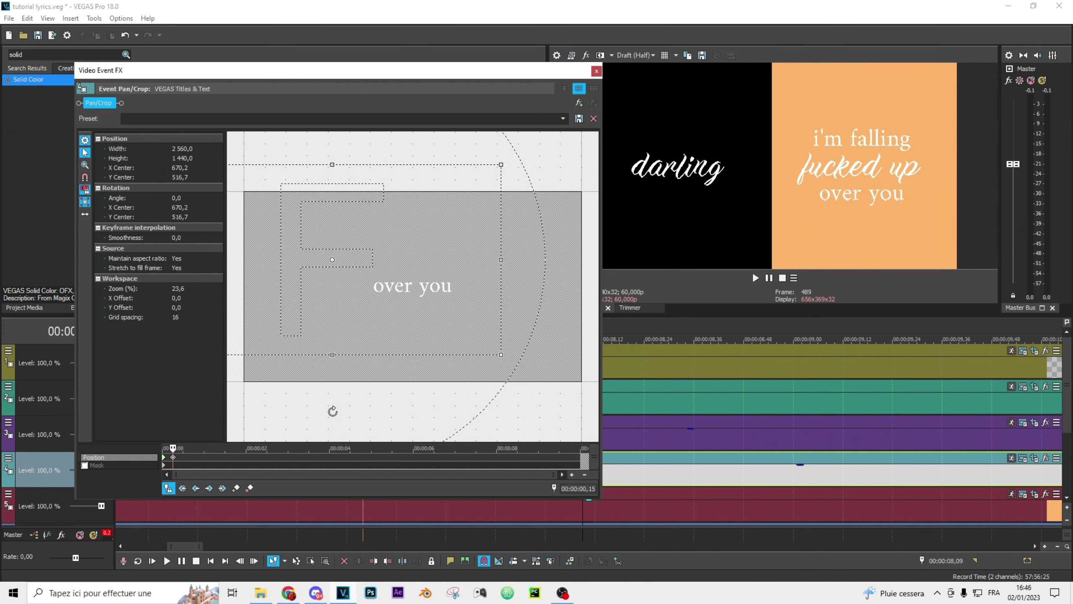
Copy the second Pan/Crop keyframe of "over you" to the first frame and shift the title horizontally there for a slide-in
{"action": "left_click", "coordinate": [165, 457]}
{"action": "right_click", "coordinate": [164, 457]}
{"action": "left_click", "coordinate": [196, 373]}
{"action": "scroll", "coordinate": [168, 460], "scroll_direction": "up", "scroll_amount": 4}
{"action": "right_click", "coordinate": [179, 458]}
{"action": "left_click", "coordinate": [207, 343]}
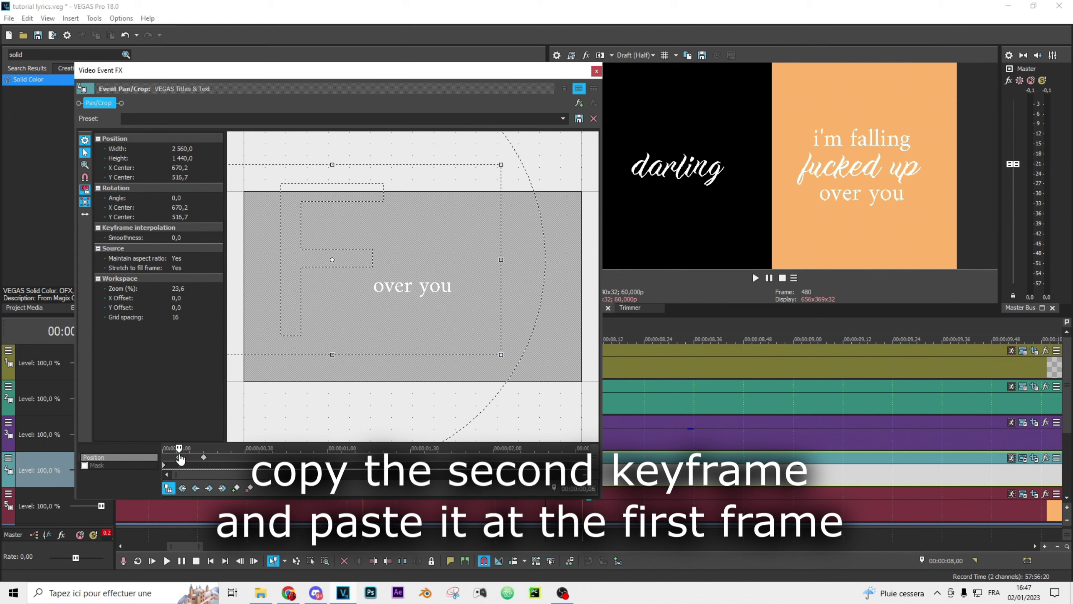
{"action": "left_click", "coordinate": [166, 460]}
{"action": "left_click", "coordinate": [204, 460]}
{"action": "left_click", "coordinate": [165, 457]}
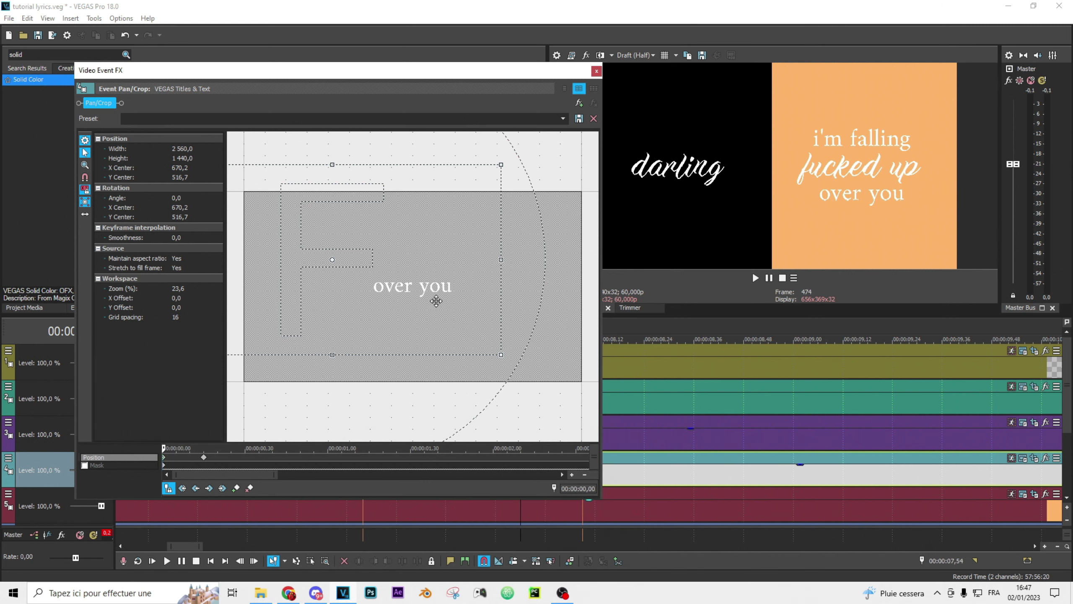
{"action": "left_click_drag", "start_coordinate": [434, 297], "coordinate": [306, 319]}
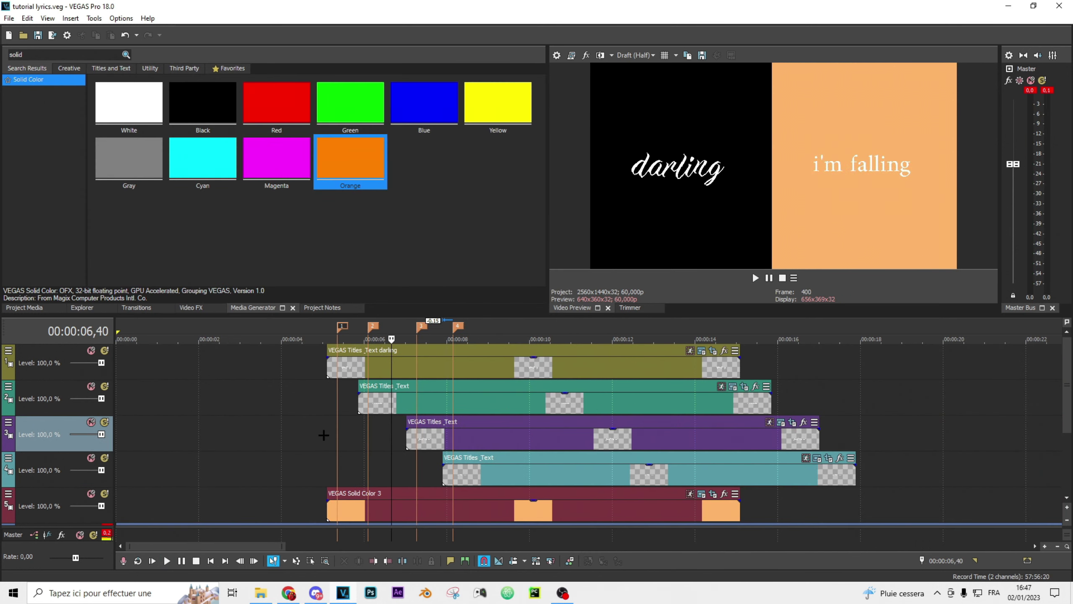
Replay the animated lyrics from before the first marker past the fourth marker
{"action": "left_click", "coordinate": [324, 434]}
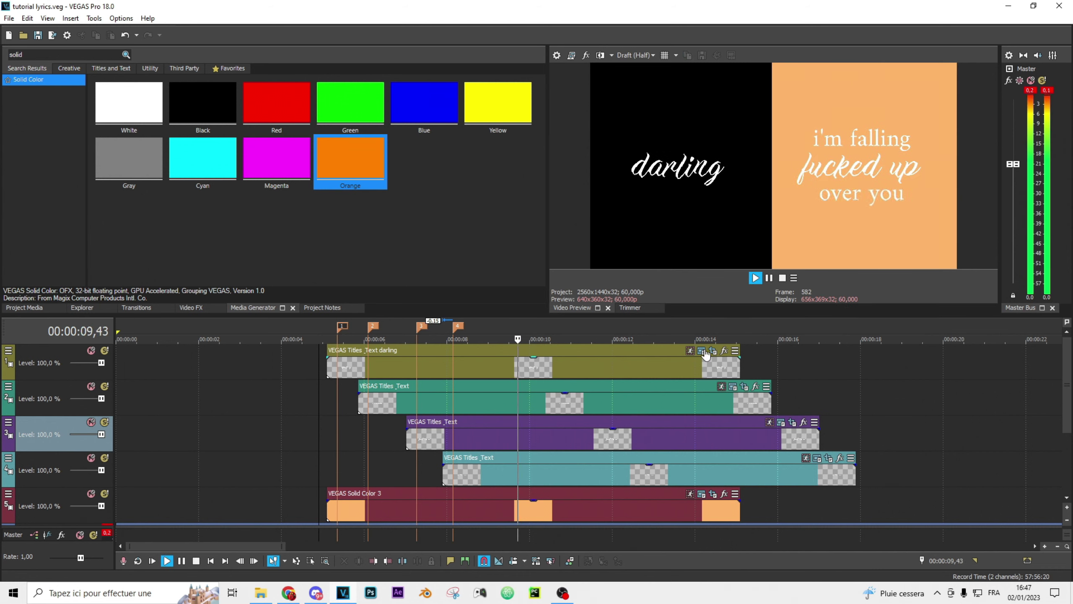
{"action": "left_click", "coordinate": [769, 279]}
{"action": "scroll", "coordinate": [568, 438], "scroll_direction": "down", "scroll_amount": 2}
{"action": "scroll", "coordinate": [571, 401], "scroll_direction": "up", "scroll_amount": 2}
Split the titles, solid color and song at 00:00:11,11 and delete everything after the cut
{"action": "left_click", "coordinate": [575, 363]}
{"action": "left_click", "coordinate": [576, 401], "text": "ctrl"}
{"action": "left_click", "coordinate": [577, 433], "text": "ctrl"}
{"action": "left_click", "coordinate": [579, 469], "text": "ctrl"}
{"action": "key", "text": "s"}
{"action": "scroll", "coordinate": [576, 495], "scroll_direction": "down", "scroll_amount": 1}
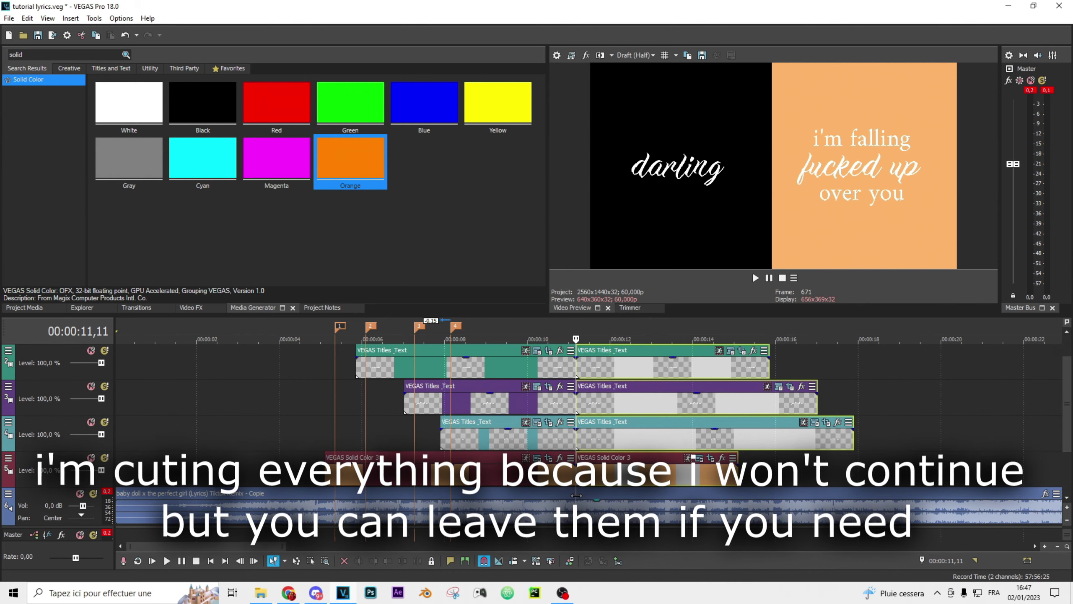
{"action": "key", "text": "Delete"}
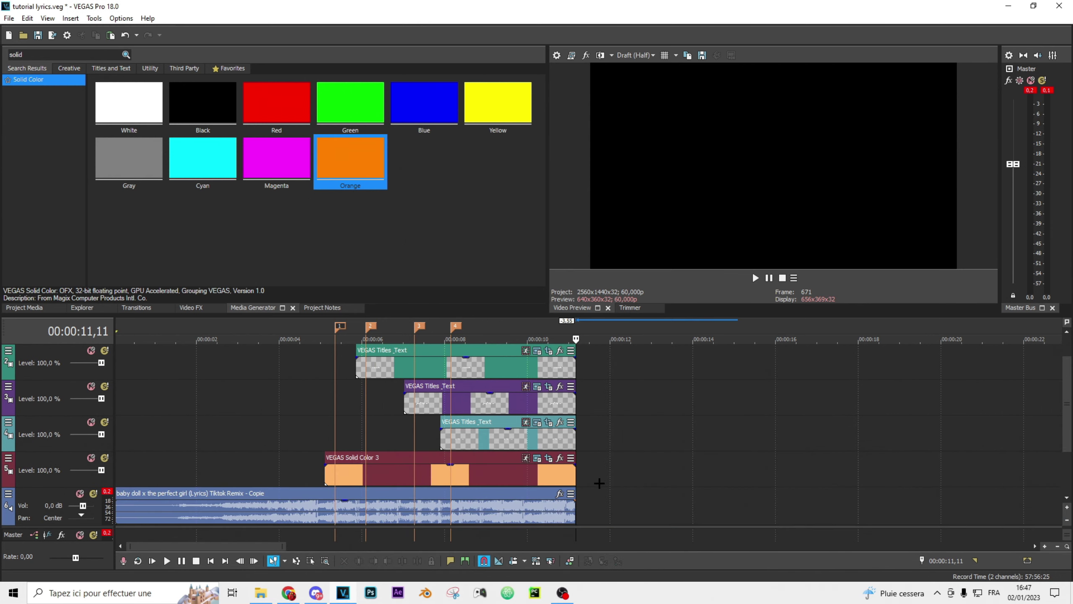
Add a matching fade-out to the lower three titles, the solid color and the song, and preview the ending
{"action": "scroll", "coordinate": [378, 431], "scroll_direction": "down", "scroll_amount": 3}
{"action": "scroll", "coordinate": [458, 464], "scroll_direction": "up", "scroll_amount": 2}
{"action": "scroll", "coordinate": [459, 464], "scroll_direction": "up", "scroll_amount": 2}
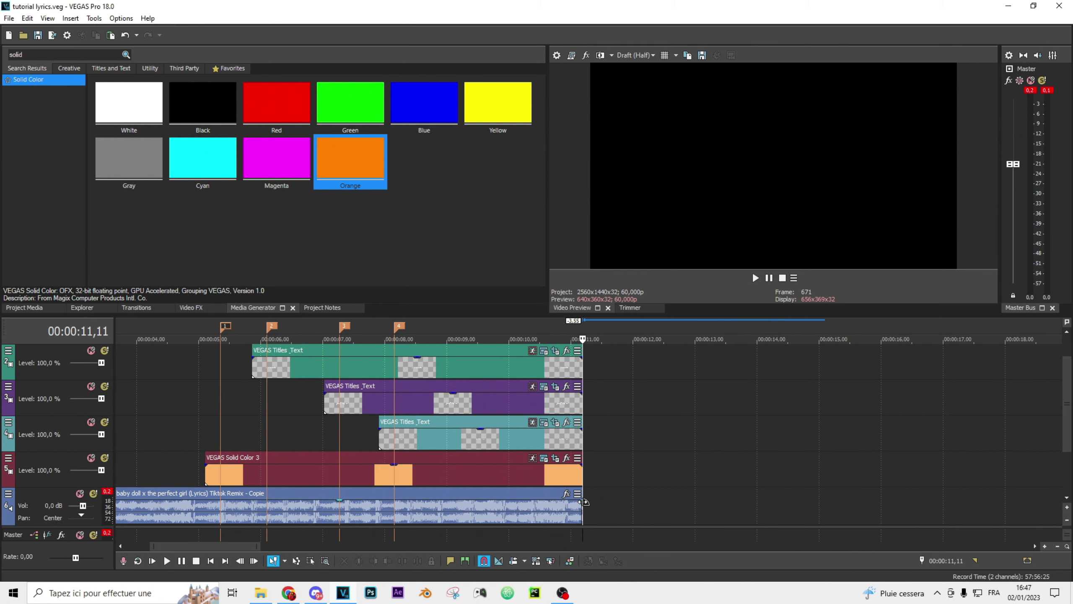
{"action": "left_click", "coordinate": [543, 473]}
{"action": "left_click", "coordinate": [546, 473], "text": "ctrl"}
{"action": "left_click", "coordinate": [559, 441], "text": "ctrl"}
{"action": "left_click", "coordinate": [569, 405], "text": "ctrl"}
{"action": "left_click", "coordinate": [576, 368], "text": "ctrl"}
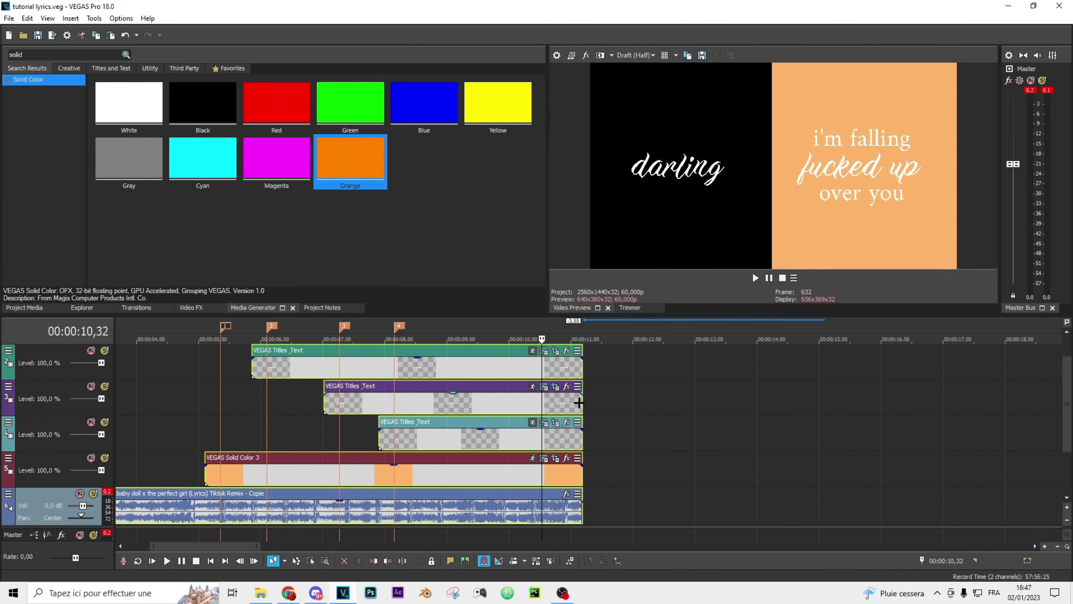
{"action": "left_click_drag", "start_coordinate": [585, 357], "coordinate": [528, 360]}
{"action": "scroll", "coordinate": [529, 381], "scroll_direction": "down", "scroll_amount": 3}
{"action": "key", "text": "space"}
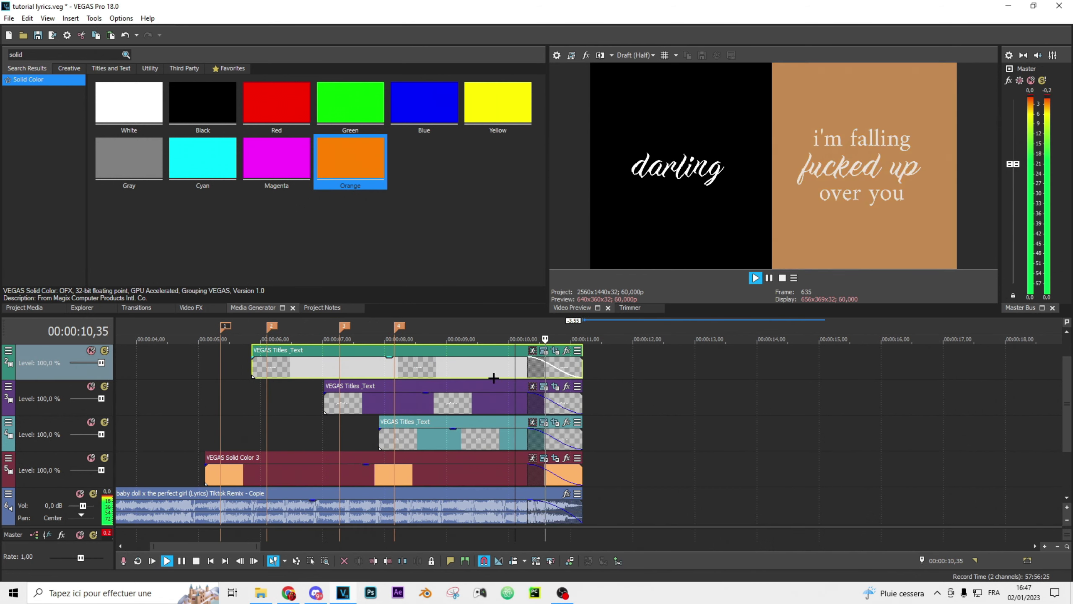
Split the song at 00:00:05,06, where the solid color starts, and delete the part before it
{"action": "left_click", "coordinate": [220, 475]}
{"action": "left_click", "coordinate": [229, 502]}
{"action": "key", "text": "s"}
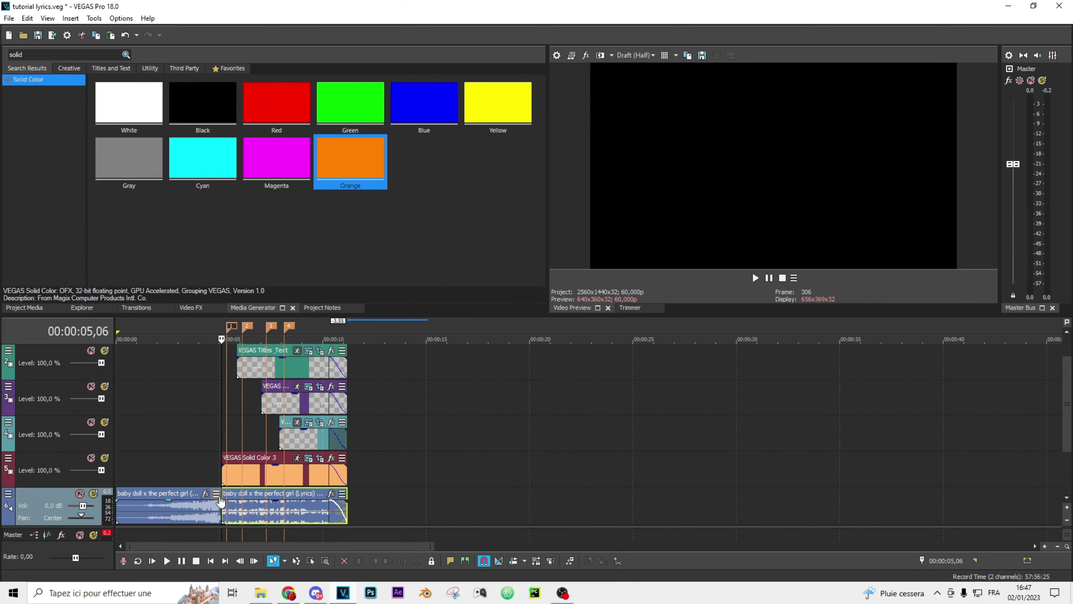
{"action": "scroll", "coordinate": [276, 508], "scroll_direction": "down", "scroll_amount": 1}
{"action": "scroll", "coordinate": [279, 509], "scroll_direction": "up", "scroll_amount": 5}
{"action": "left_click", "coordinate": [380, 515]}
{"action": "key", "text": "Delete"}
Extend the song clip's start back to about 00:00:04,00 and replay the whole video
{"action": "left_click", "coordinate": [435, 504]}
{"action": "key", "text": "space"}
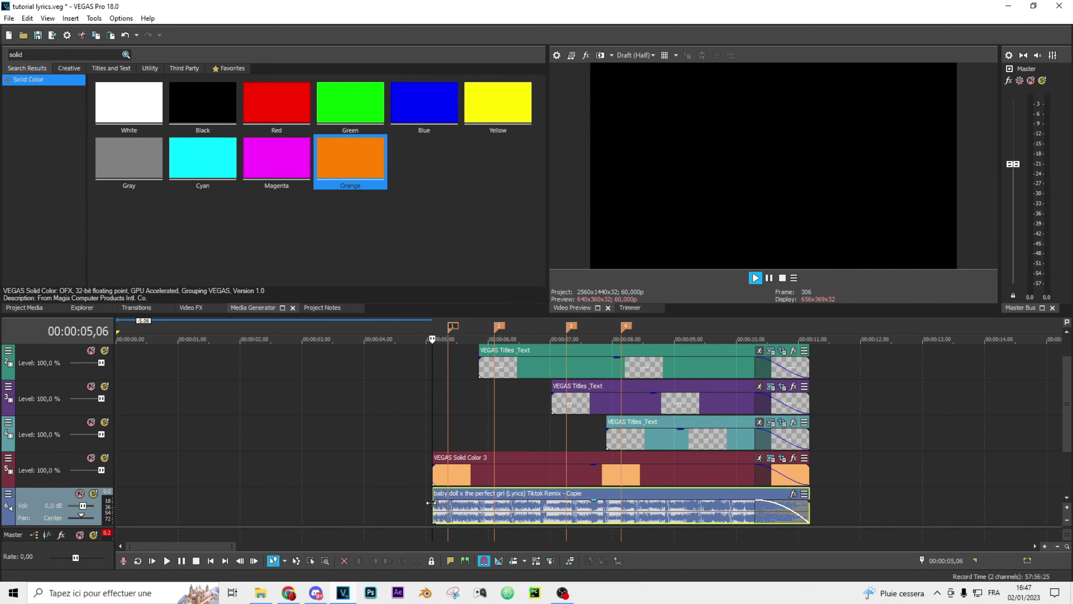
{"action": "key", "text": "space"}
{"action": "mouse_move", "coordinate": [435, 503]}
{"action": "left_mouse_down"}
{"action": "mouse_move", "coordinate": [366, 495]}
{"action": "mouse_move", "coordinate": [433, 498]}
{"action": "left_mouse_up"}
{"action": "left_click", "coordinate": [354, 485]}
{"action": "key", "text": "space"}
{"action": "scroll", "coordinate": [597, 459], "scroll_direction": "down", "scroll_amount": 3}
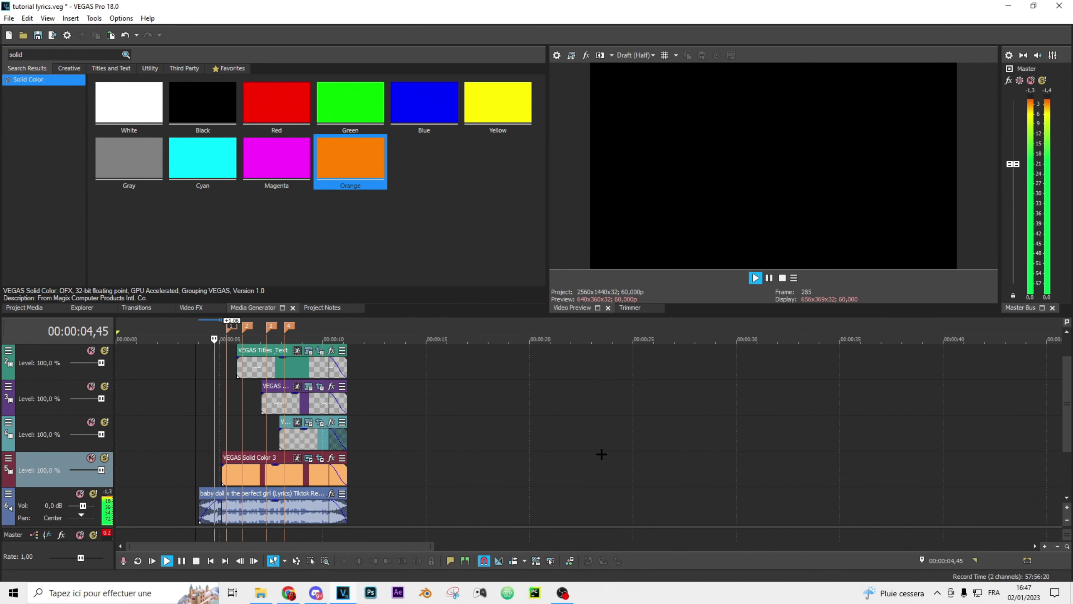
{"action": "scroll", "coordinate": [600, 450], "scroll_direction": "up", "scroll_amount": 1}
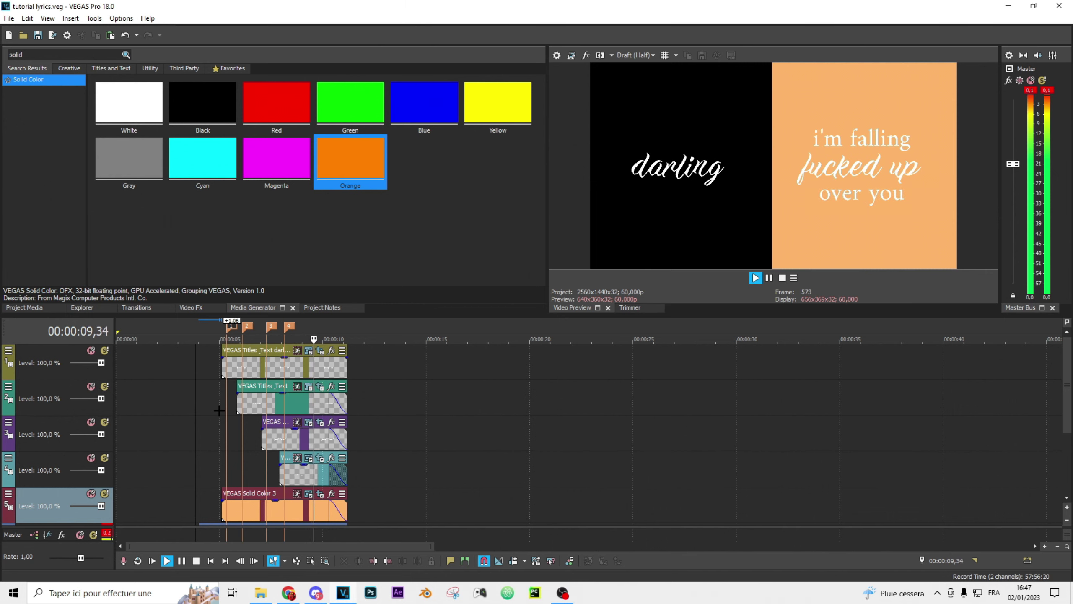
Render the finished lyric section as MAGIX AVC/AAC MP4 with the 1440p template, appending "tutorial 1" to the file name
{"action": "key", "text": "space"}
{"action": "double_click", "coordinate": [293, 372]}
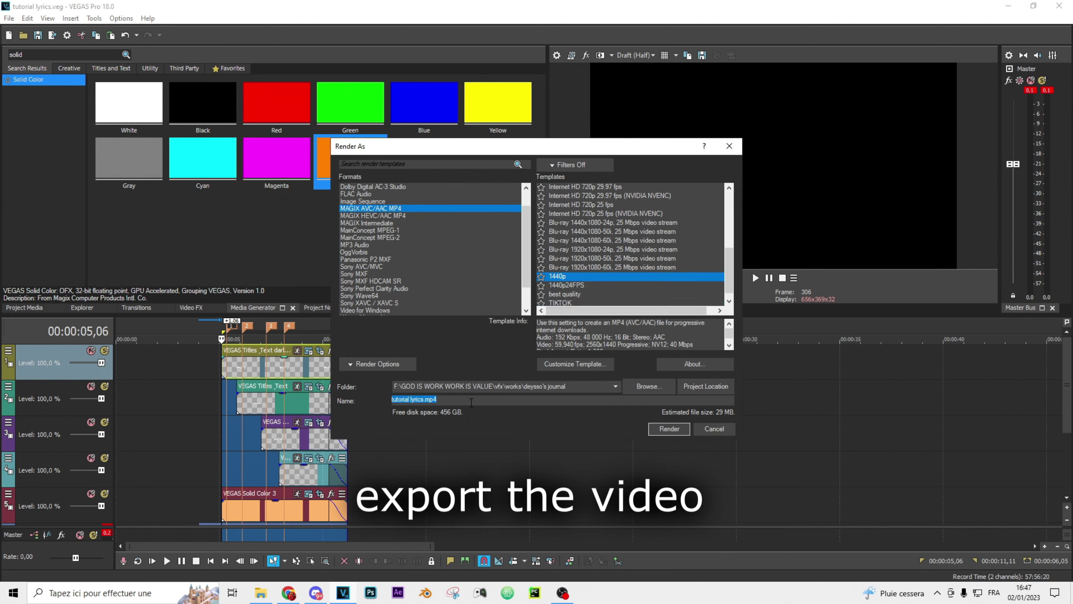
{"action": "type", "text": "tut"}
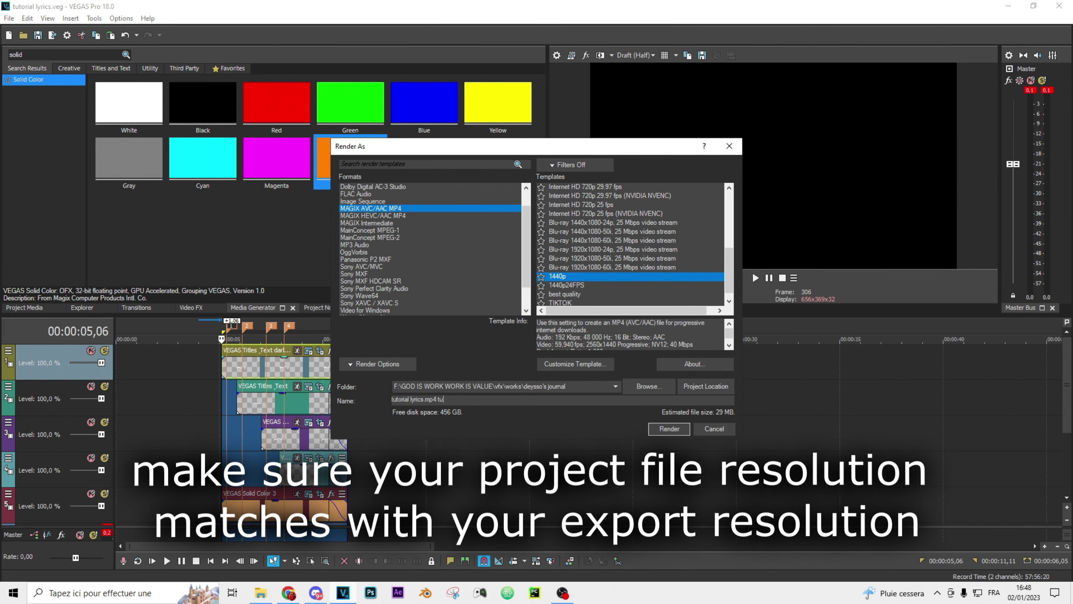
{"action": "type", "text": "orial 1"}
{"action": "left_click", "coordinate": [669, 428]}
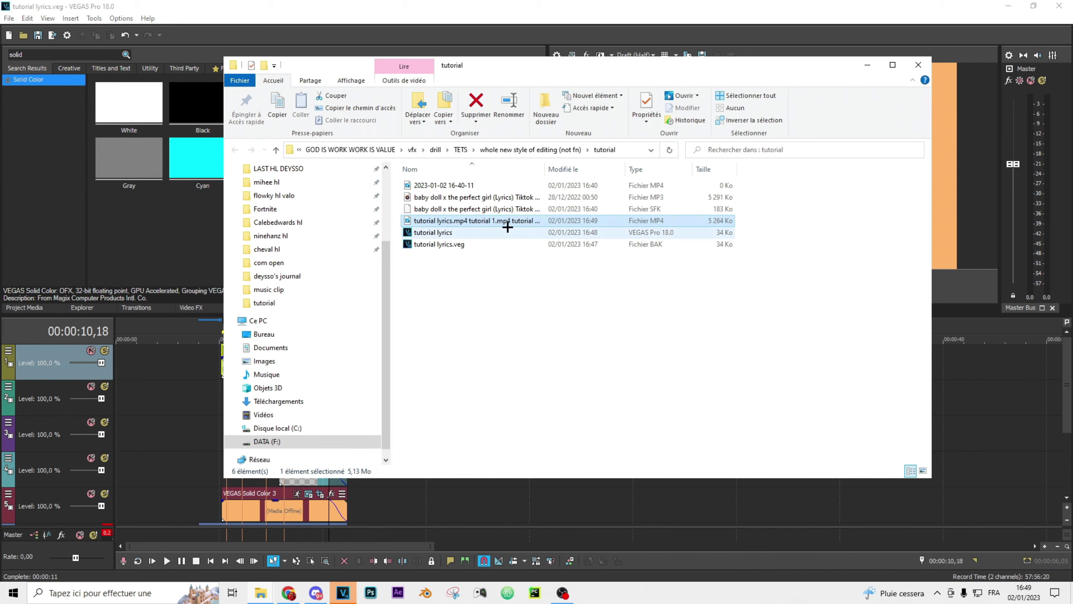
Place the rendered MP4 on the solid color's track after the existing clips, preview it and save the project
{"action": "left_click_drag", "start_coordinate": [538, 226], "coordinate": [289, 512]}
{"action": "scroll", "coordinate": [290, 512], "scroll_direction": "up", "scroll_amount": 3}
{"action": "key", "text": "space"}
{"action": "key", "text": "space"}
{"action": "left_click", "coordinate": [521, 480]}
{"action": "key", "text": "space"}
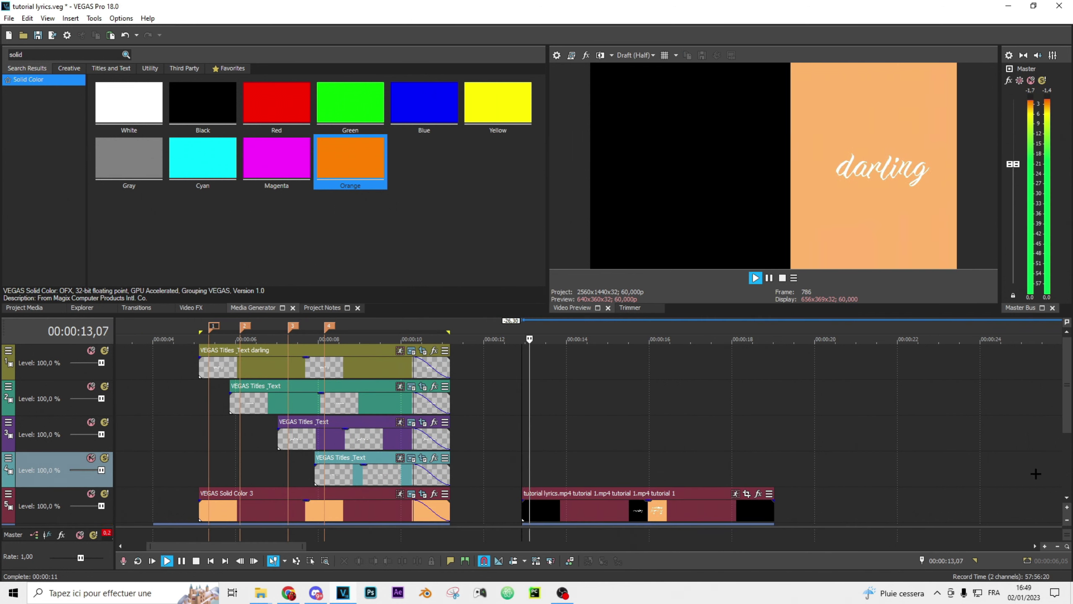
{"action": "scroll", "coordinate": [926, 503], "scroll_direction": "down", "scroll_amount": 1}
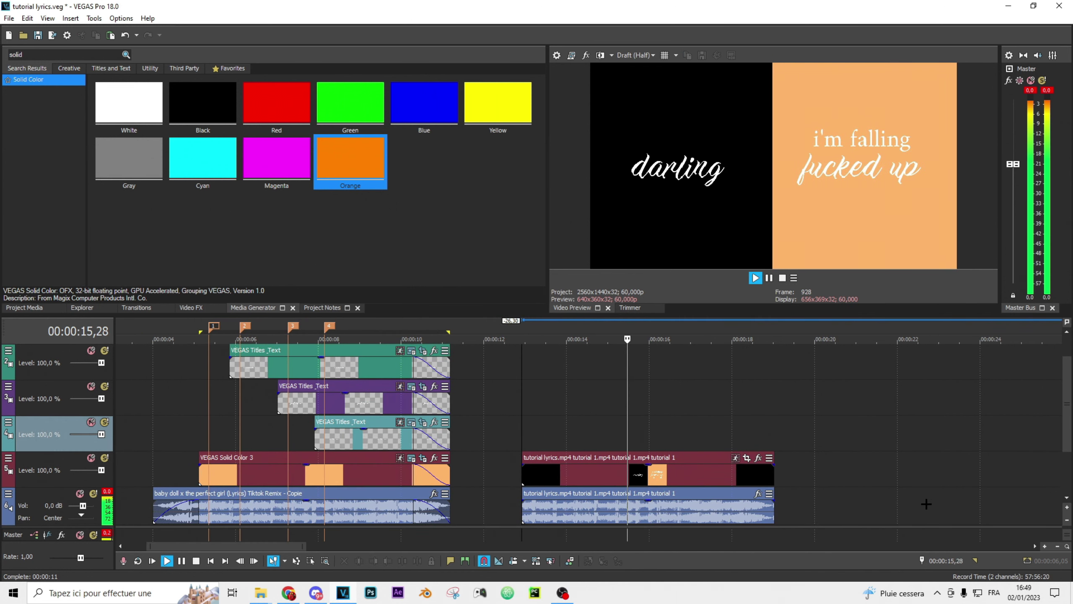
{"action": "left_click", "coordinate": [769, 279]}
{"action": "scroll", "coordinate": [440, 404], "scroll_direction": "down", "scroll_amount": 2}
{"action": "key", "text": "ctrl+s"}
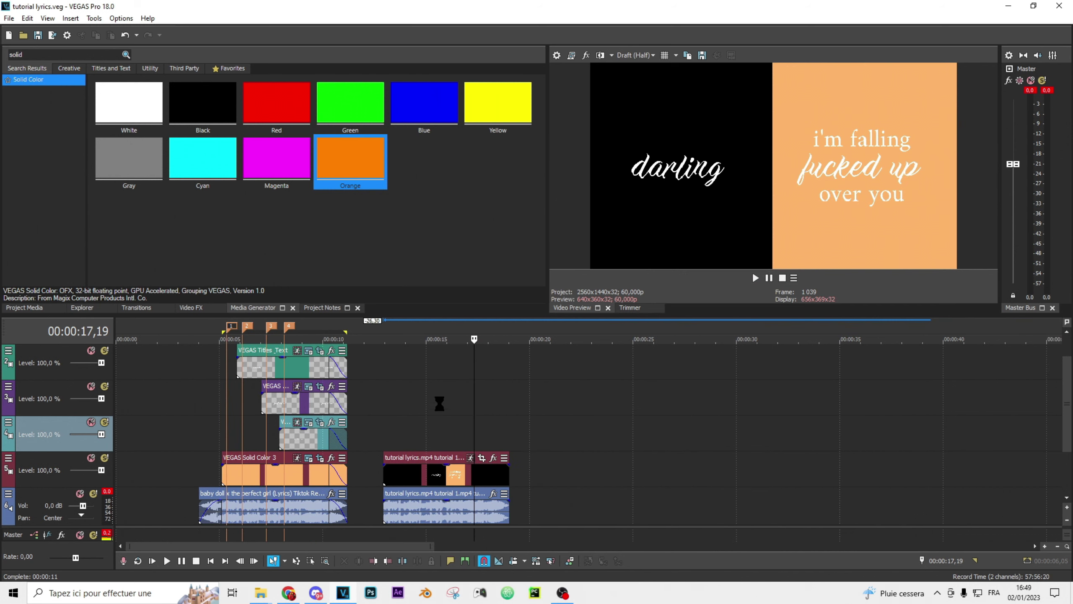
Search the video effects for "3D" and apply the default S_Swish3D effect to the rendered video
{"action": "left_click", "coordinate": [191, 305]}
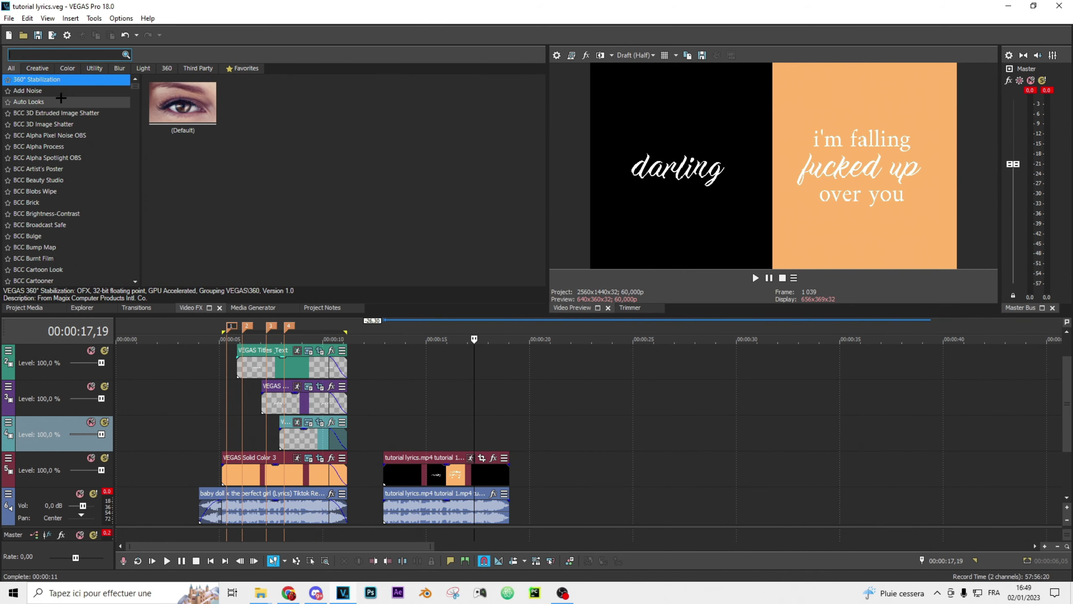
{"action": "left_click", "coordinate": [64, 54]}
{"action": "type", "text": "3D"}
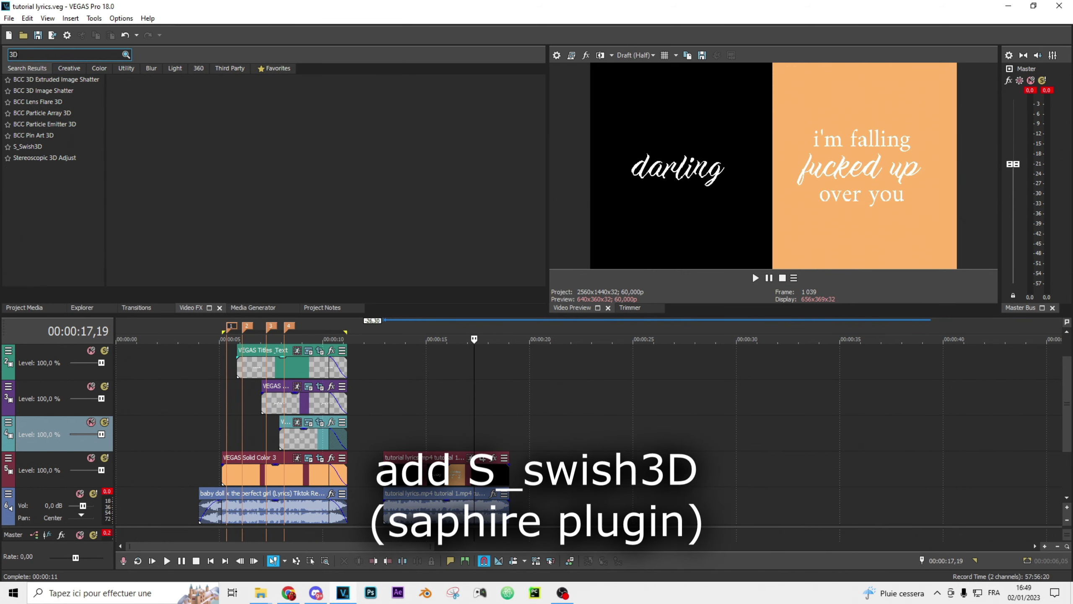
{"action": "left_click", "coordinate": [28, 146]}
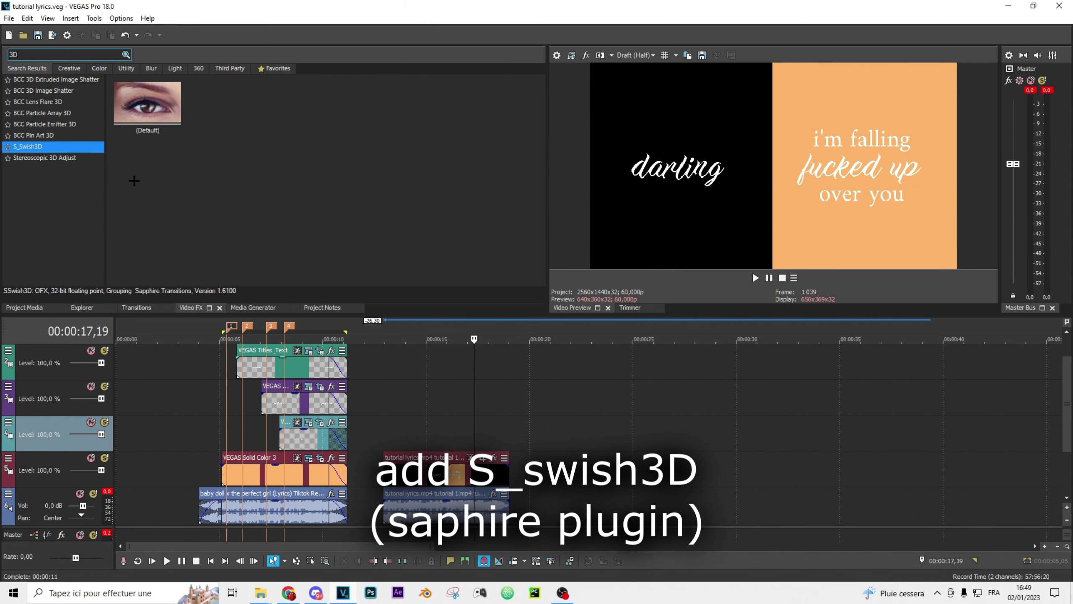
{"action": "left_click_drag", "start_coordinate": [148, 104], "coordinate": [197, 139]}
{"action": "left_click_drag", "start_coordinate": [438, 472], "coordinate": [440, 471]}
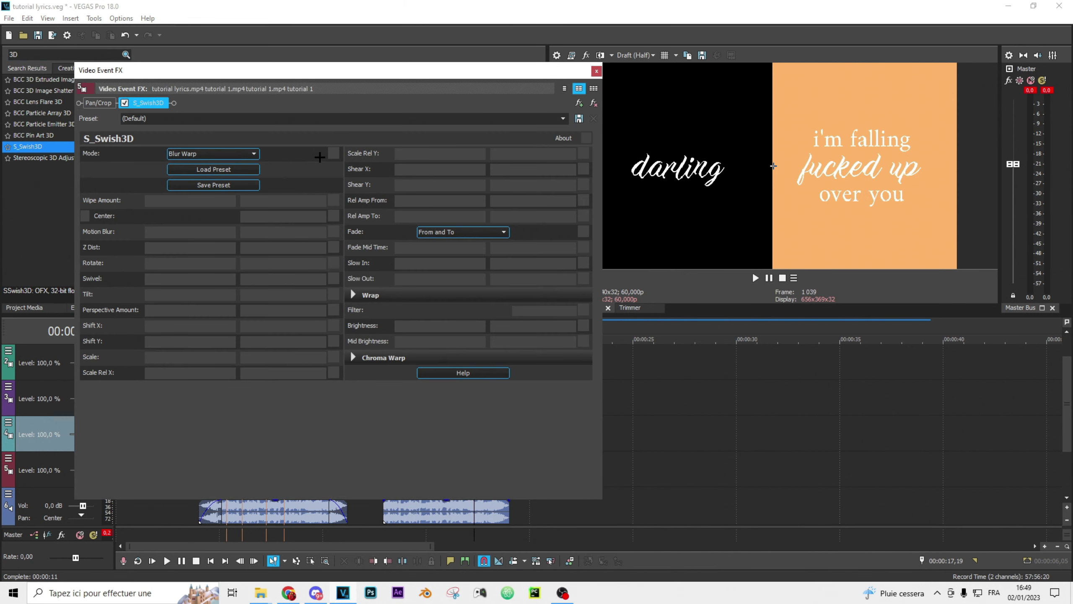
{"action": "left_click_drag", "start_coordinate": [391, 73], "coordinate": [438, 79]}
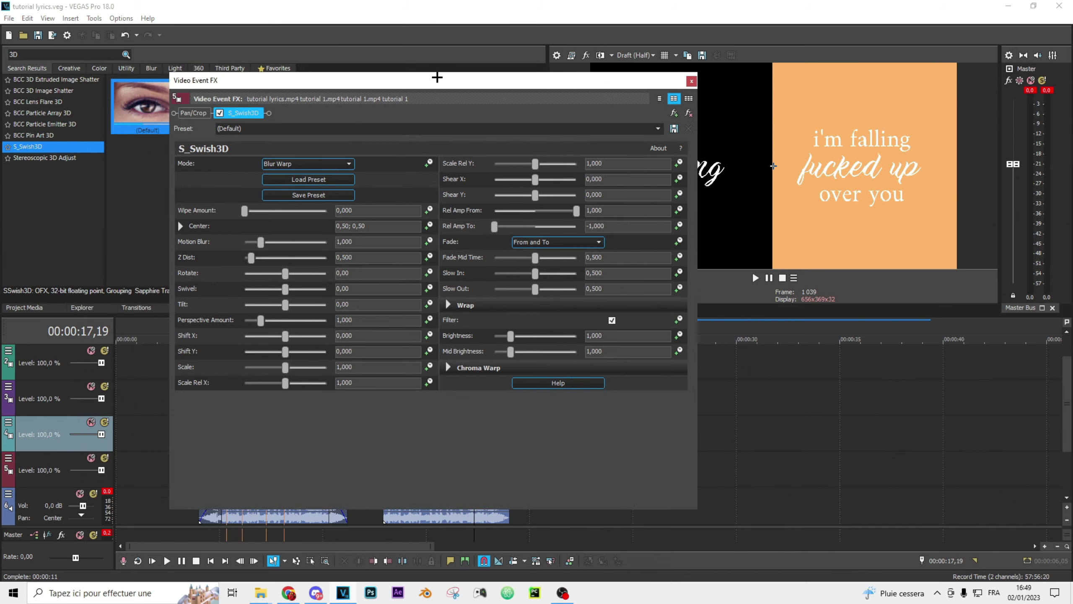
Enable keyframe animation for Z Dist, Swivel, Tilt, Shift X and Shift Y in S_Swish3D
{"action": "left_click", "coordinate": [381, 253]}
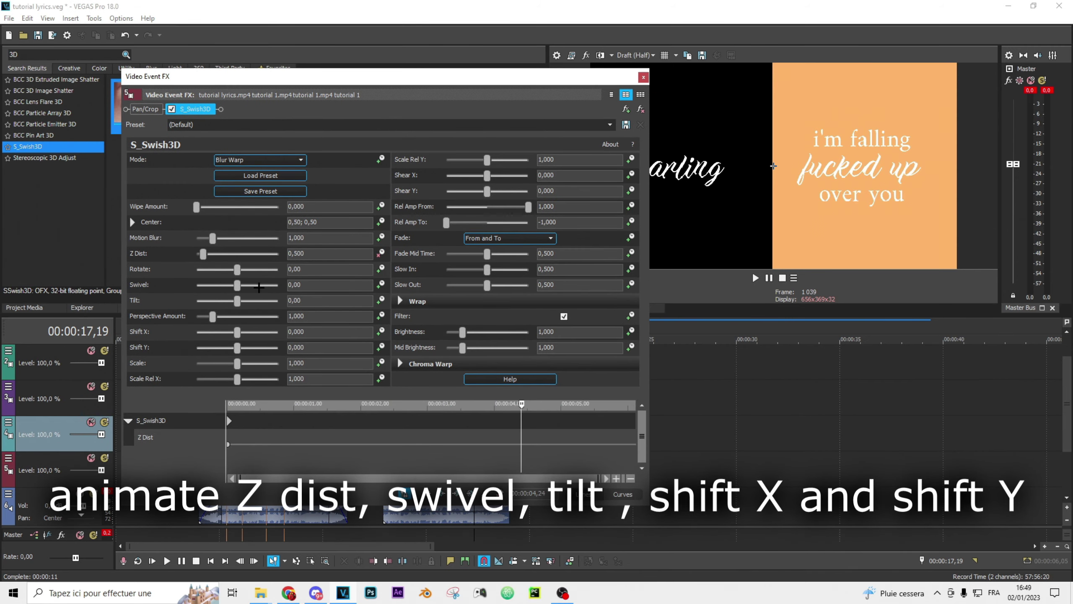
{"action": "left_click", "coordinate": [381, 284]}
{"action": "left_click", "coordinate": [381, 300]}
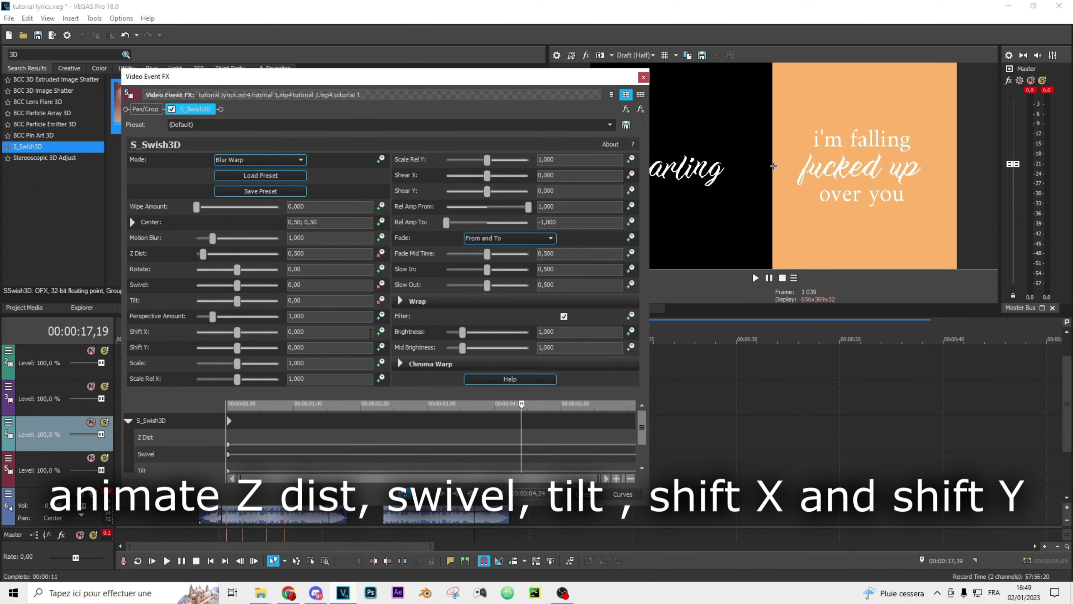
Add an S_Swish3D keyframe at 00:00:00,20, where the word "darling" is on the orange half
{"action": "left_click_drag", "start_coordinate": [521, 404], "coordinate": [249, 404]}
{"action": "scroll", "coordinate": [369, 438], "scroll_direction": "up", "scroll_amount": 1}
{"action": "left_click", "coordinate": [485, 493]}
{"action": "left_click", "coordinate": [287, 426]}
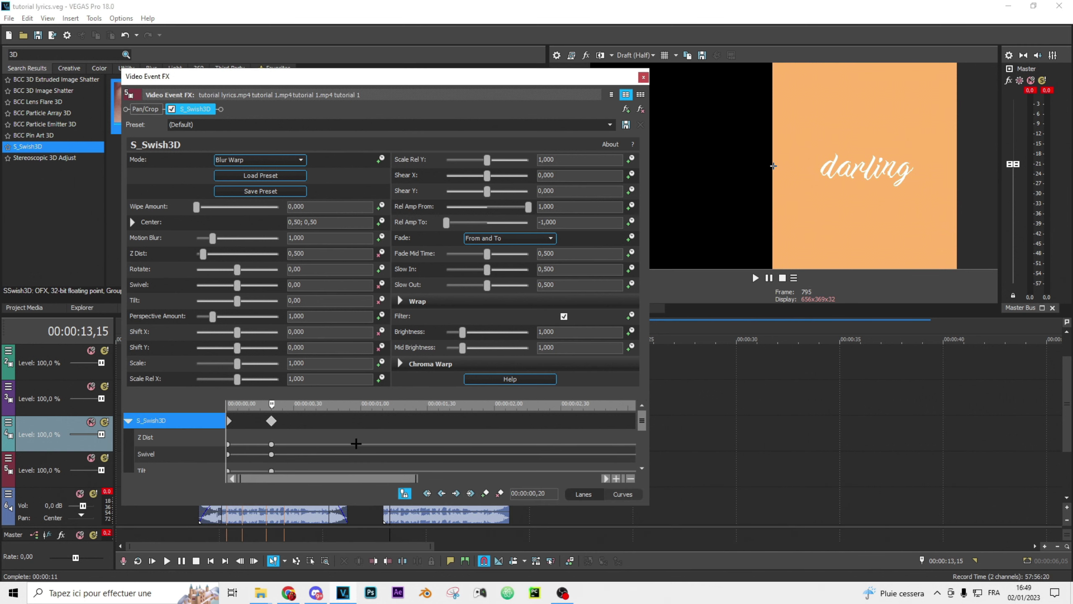
Add further S_Swish3D keyframes at 00:00:01,04, 00:00:02,14 and 00:00:03,29, and save the project
{"action": "left_click_drag", "start_coordinate": [271, 406], "coordinate": [350, 425]}
{"action": "left_click", "coordinate": [485, 493]}
{"action": "key", "text": "ctrl+s"}
{"action": "scroll", "coordinate": [350, 425], "scroll_direction": "down", "scroll_amount": 2}
{"action": "key", "text": "ctrl+s"}
{"action": "left_click", "coordinate": [376, 421]}
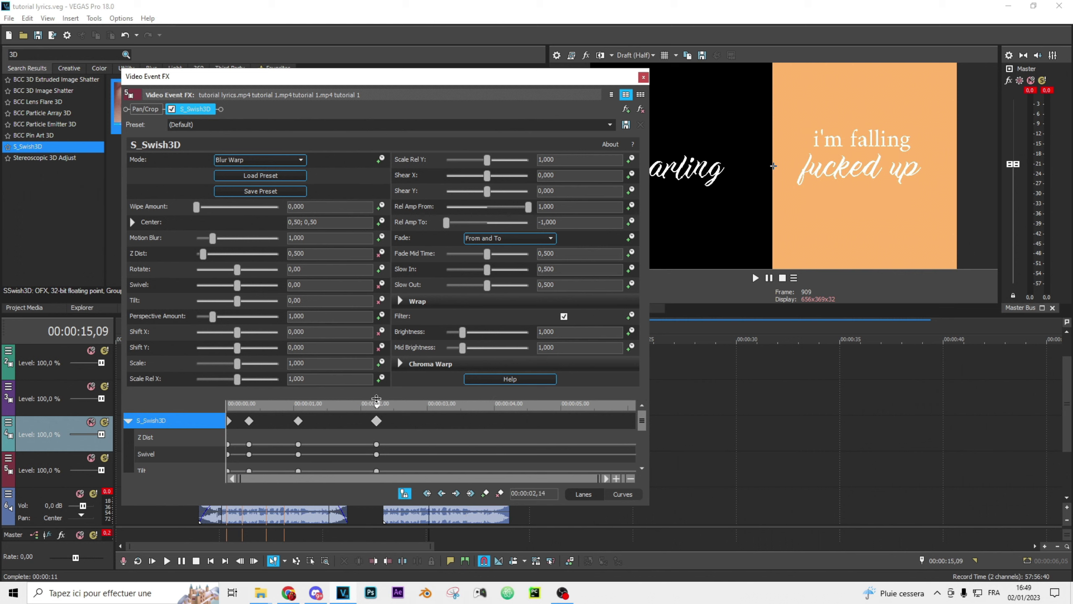
{"action": "left_click_drag", "start_coordinate": [413, 400], "coordinate": [460, 404]}
{"action": "left_click", "coordinate": [485, 493]}
{"action": "key", "text": "ctrl+s"}
Set the S_Swish3D Wipe Amount to 0,5 and Fade Mid Time to its maximum of 1,000
{"action": "left_click", "coordinate": [230, 420]}
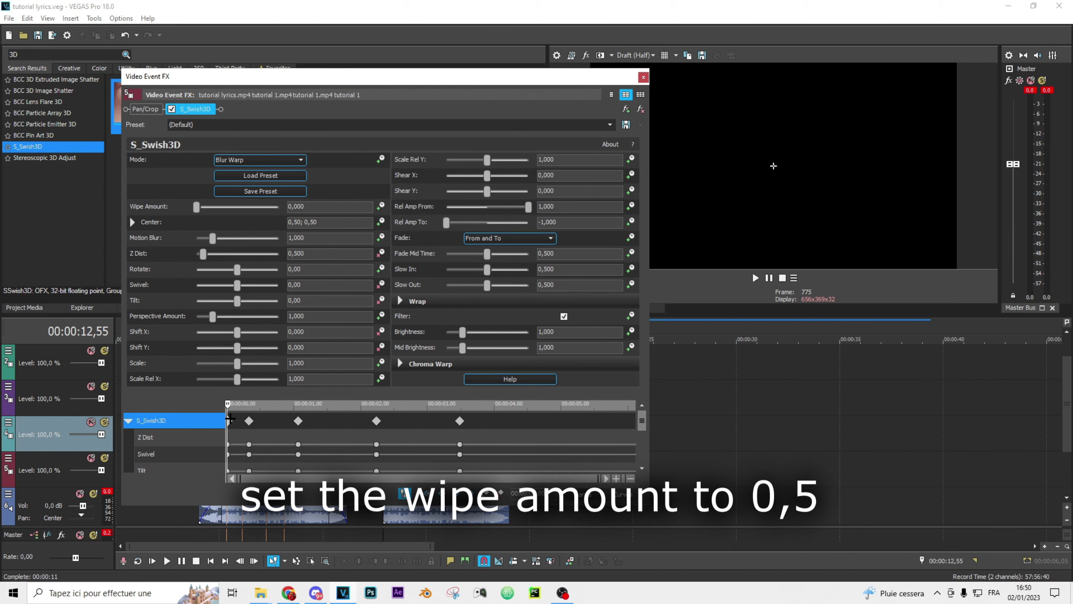
{"action": "left_click", "coordinate": [250, 419]}
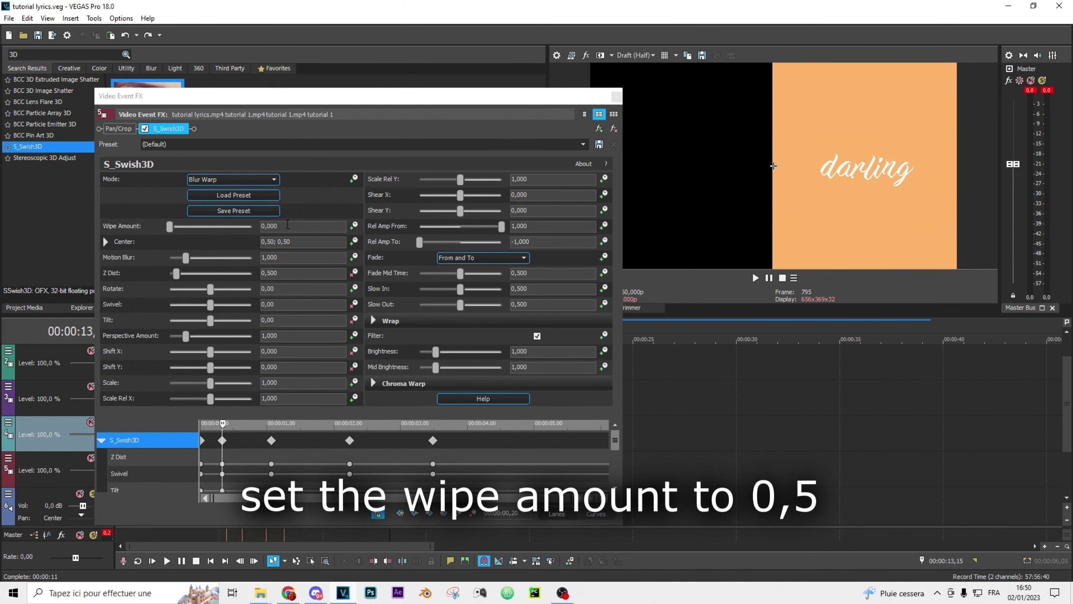
{"action": "left_click_drag", "start_coordinate": [166, 226], "coordinate": [186, 226]}
{"action": "left_click", "coordinate": [290, 228]}
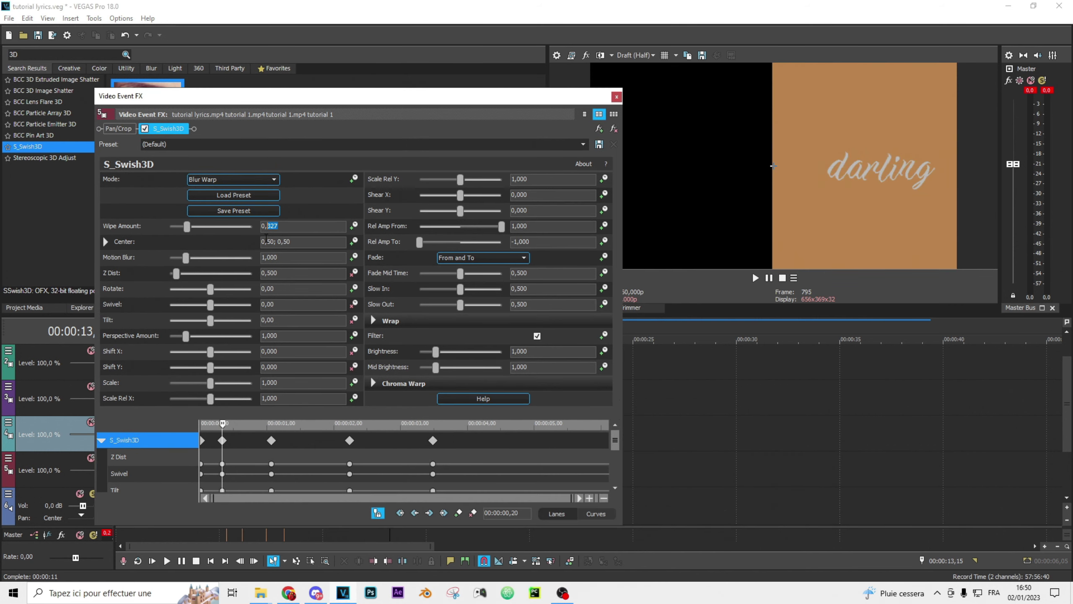
{"action": "type", "text": "0,5"}
{"action": "left_click", "coordinate": [299, 243]}
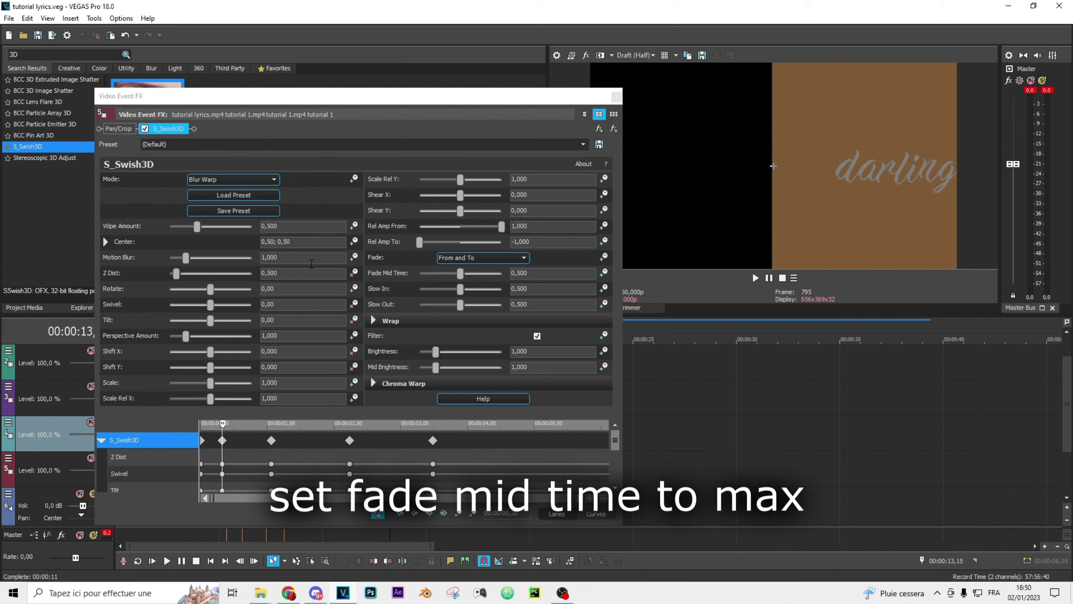
{"action": "left_click_drag", "start_coordinate": [466, 274], "coordinate": [504, 274]}
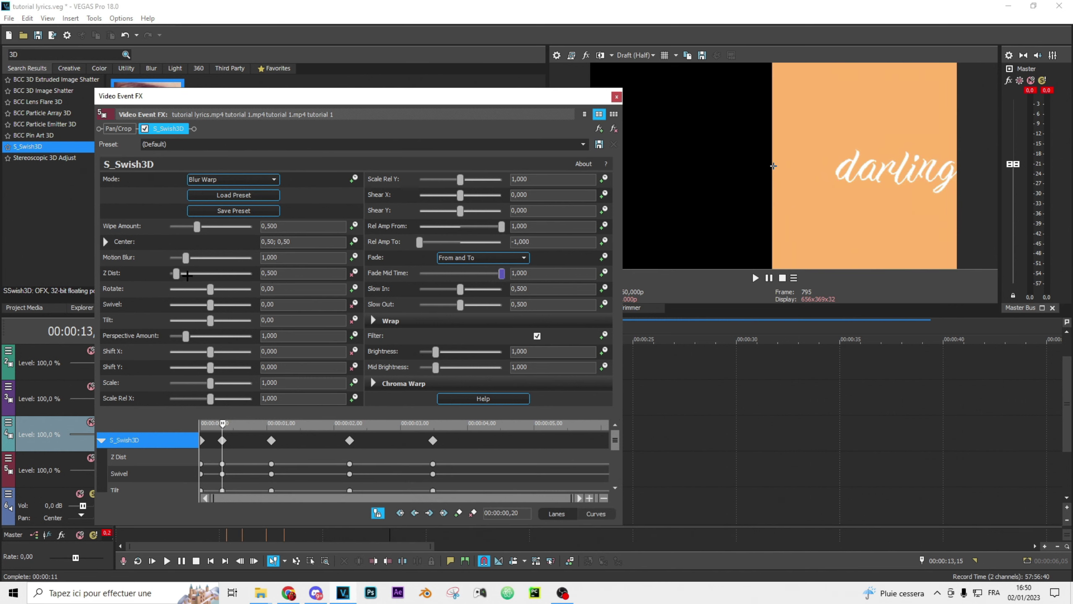
At the 00:00:00,20 keyframe, set Z Dist to 0,300, Swivel to -22,04, Tilt to 12,24 and Shift X to -0,639, and save
{"action": "left_click_drag", "start_coordinate": [206, 304], "coordinate": [215, 317]}
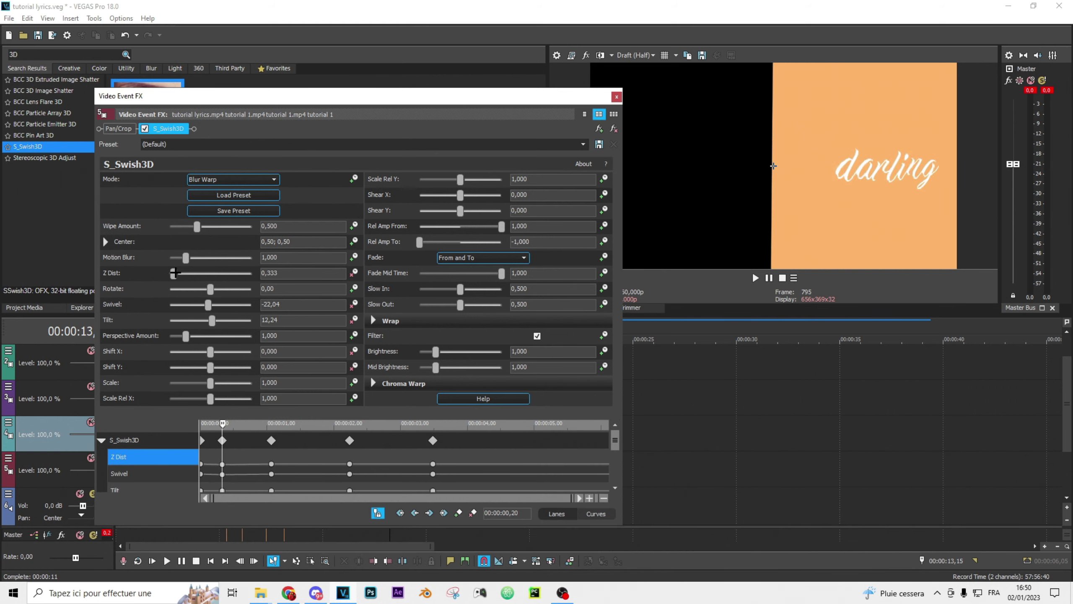
{"action": "left_click_drag", "start_coordinate": [210, 351], "coordinate": [201, 351]}
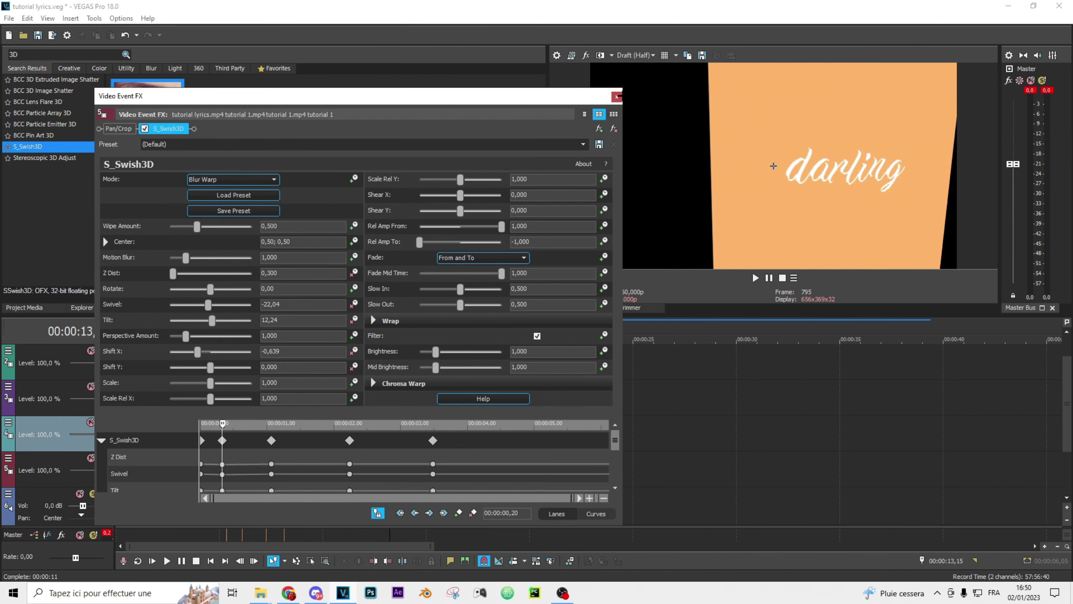
{"action": "left_click", "coordinate": [616, 97]}
{"action": "scroll", "coordinate": [443, 348], "scroll_direction": "down", "scroll_amount": 3}
{"action": "key", "text": "ctrl+s"}
Move the rendered video up one track, place a copy of the solid color beneath it, and preview the result
{"action": "left_click", "coordinate": [238, 474]}
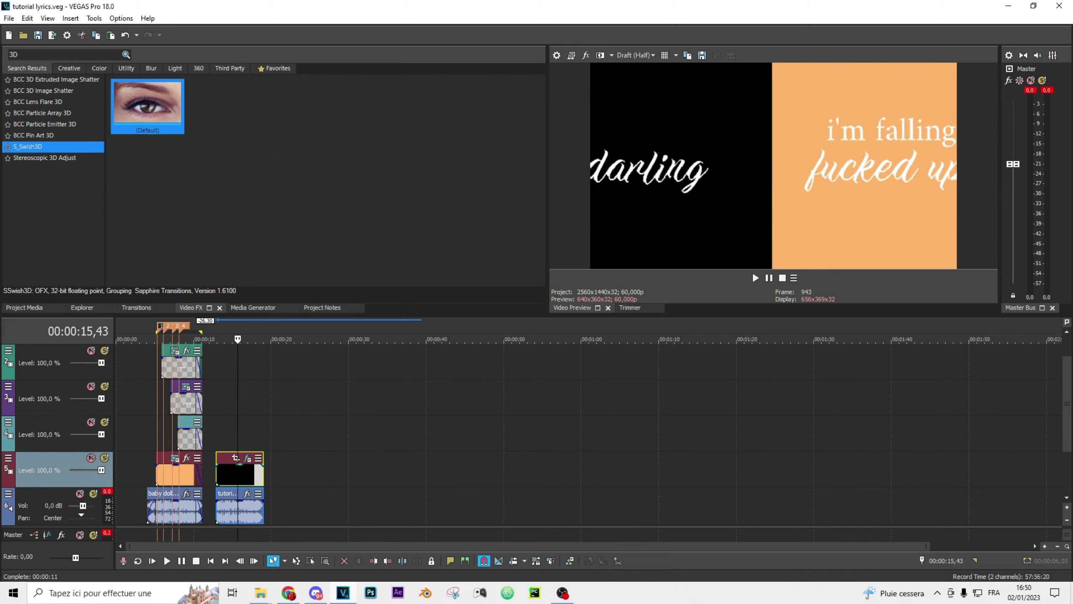
{"action": "left_click_drag", "start_coordinate": [226, 460], "coordinate": [225, 436]}
{"action": "left_click", "coordinate": [159, 473]}
{"action": "left_click_drag", "start_coordinate": [182, 474], "coordinate": [244, 472]}
{"action": "left_click", "coordinate": [613, 247]}
{"action": "scroll", "coordinate": [531, 447], "scroll_direction": "up", "scroll_amount": 5}
{"action": "key", "text": "space"}
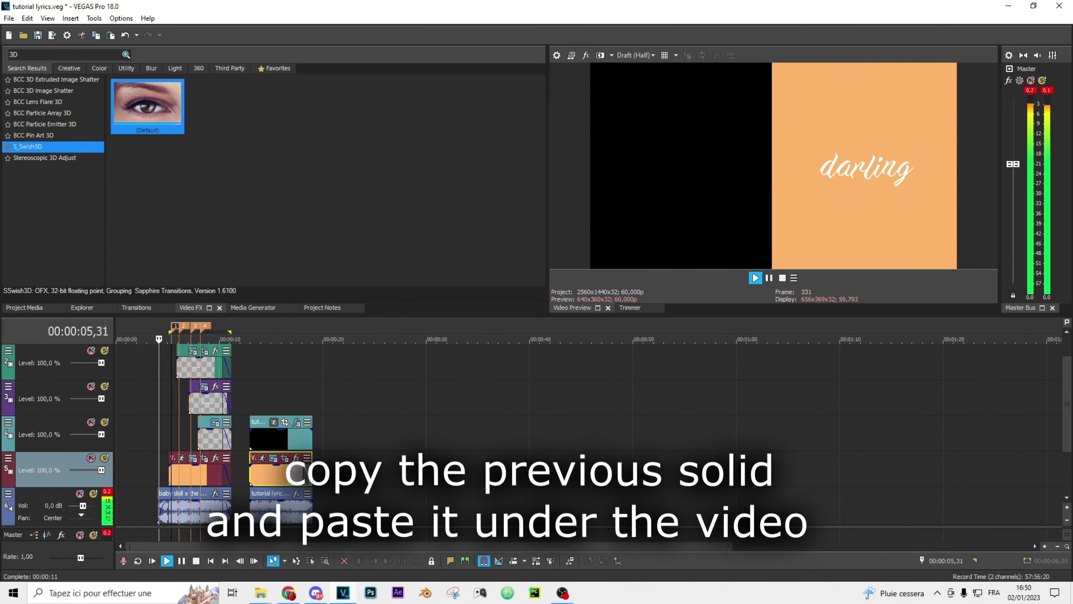
{"action": "left_click", "coordinate": [653, 474]}
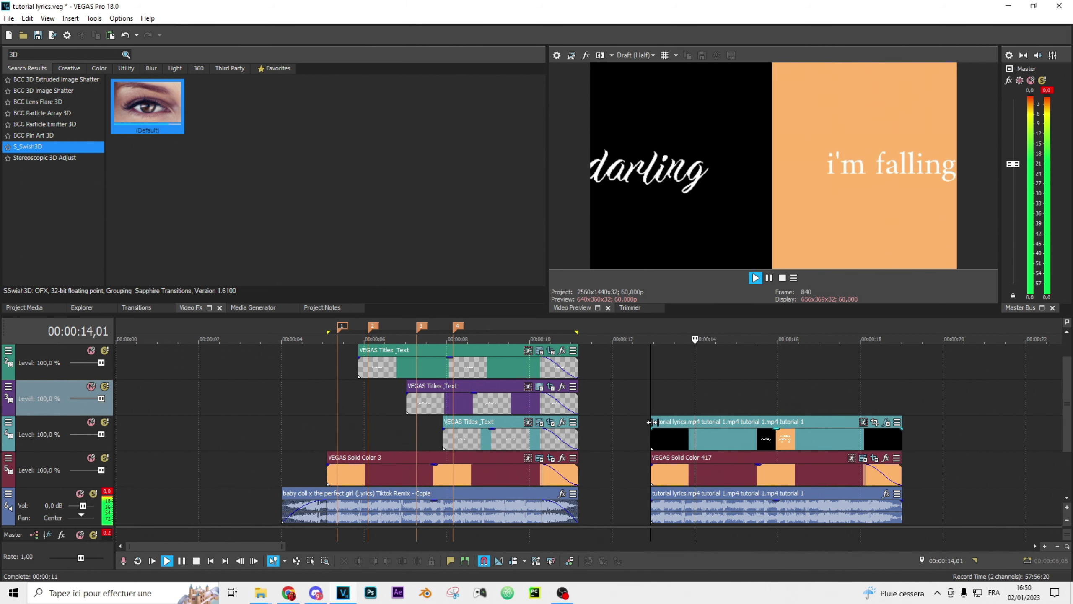
{"action": "key", "text": "space"}
{"action": "left_click", "coordinate": [654, 475]}
{"action": "key", "text": "space"}
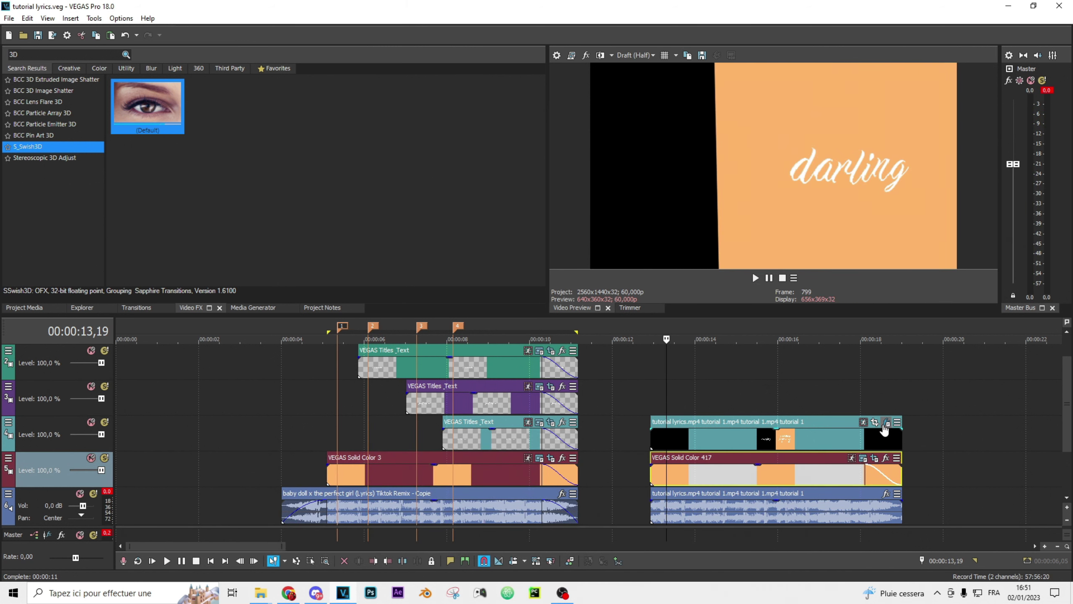
At the 00:00:01,04 keyframe, set Z Dist to 0,700, Swivel to -31,84, Tilt to -46,53, Shift X to -0,122 and Shift Y to 0,313
{"action": "left_click", "coordinate": [885, 424]}
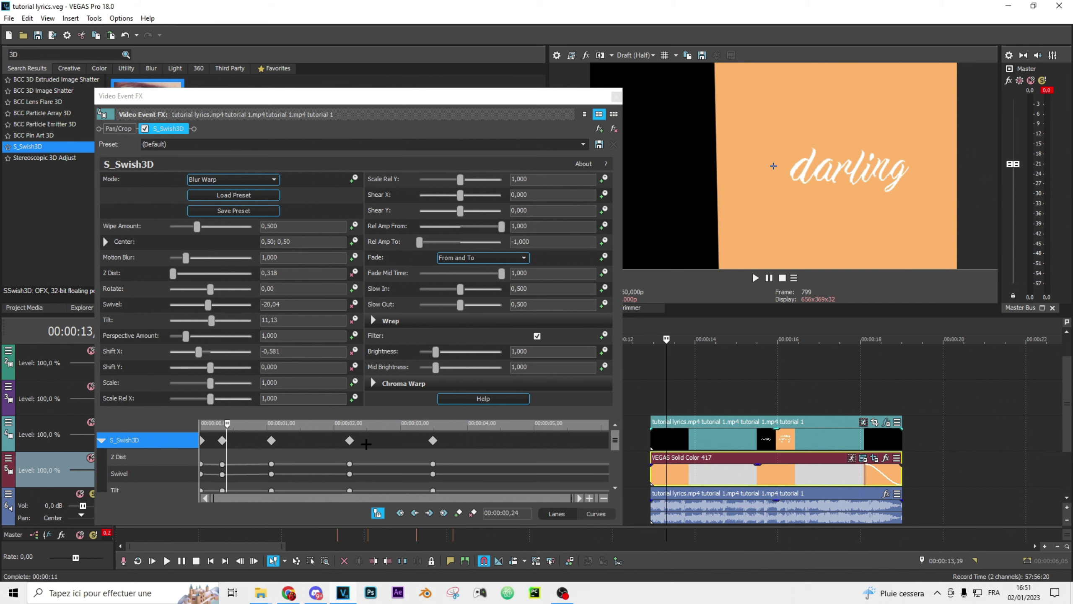
{"action": "left_click_drag", "start_coordinate": [347, 90], "coordinate": [320, 66]}
{"action": "left_click", "coordinate": [244, 416]}
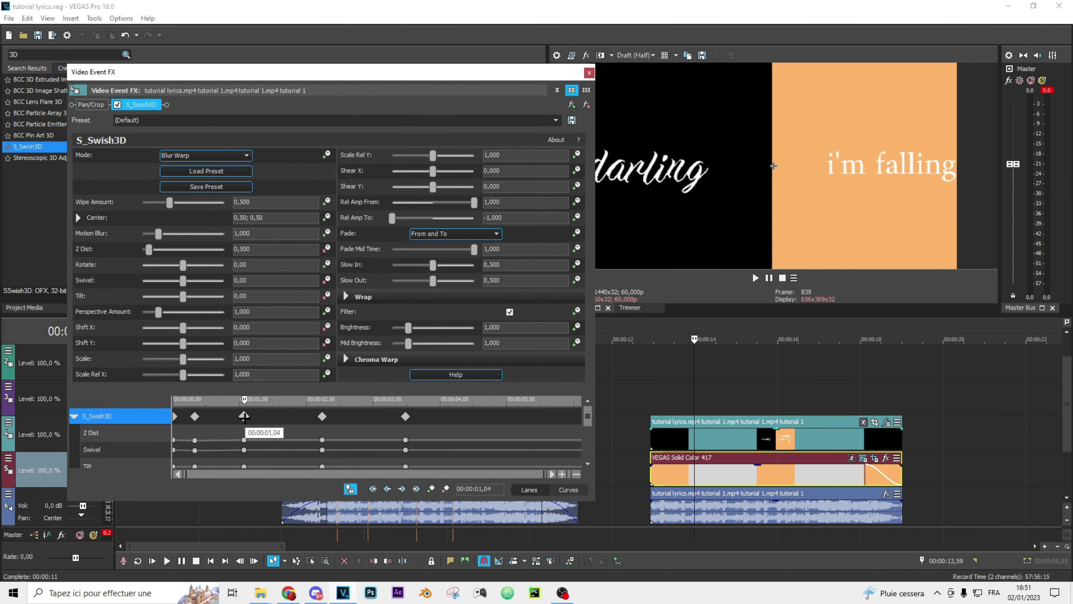
{"action": "left_click_drag", "start_coordinate": [182, 326], "coordinate": [165, 327]}
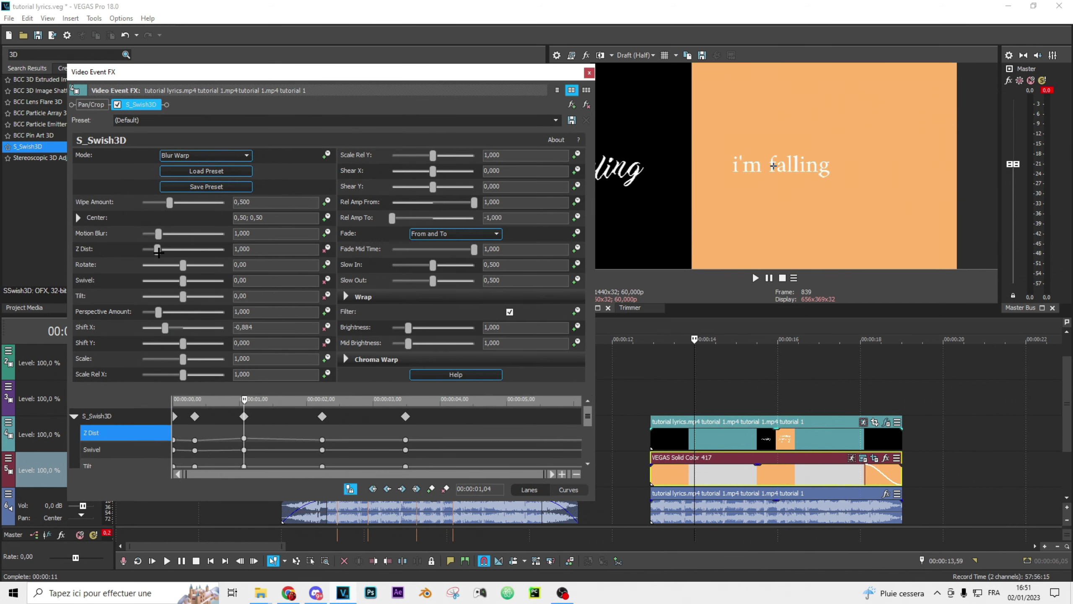
{"action": "left_click_drag", "start_coordinate": [182, 280], "coordinate": [150, 249]}
{"action": "left_click_drag", "start_coordinate": [199, 71], "coordinate": [145, 60]}
{"action": "left_click_drag", "start_coordinate": [110, 316], "coordinate": [125, 316]}
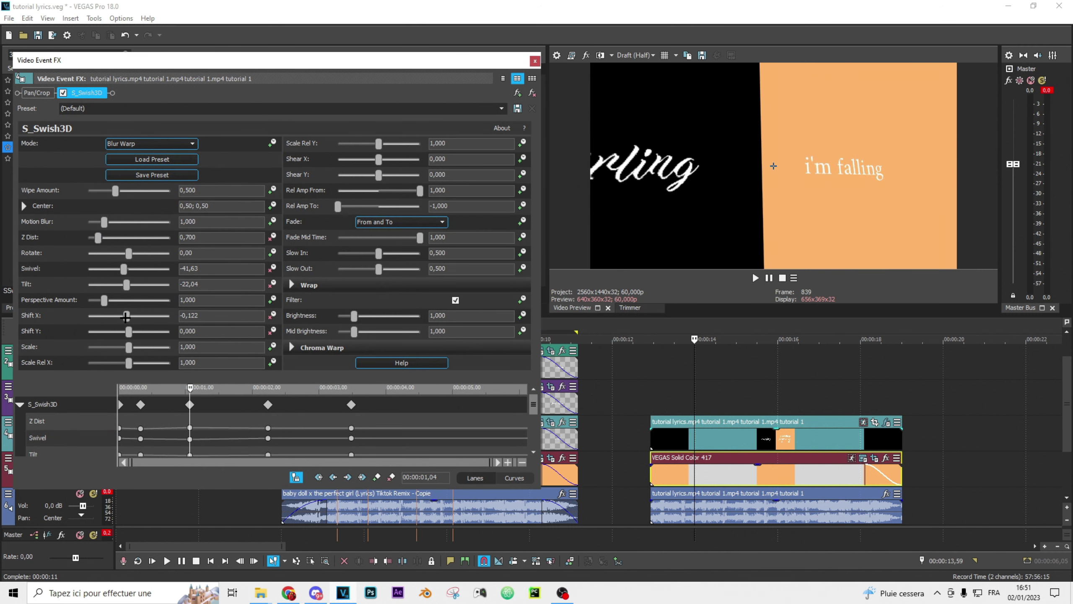
{"action": "left_click_drag", "start_coordinate": [124, 269], "coordinate": [123, 269]}
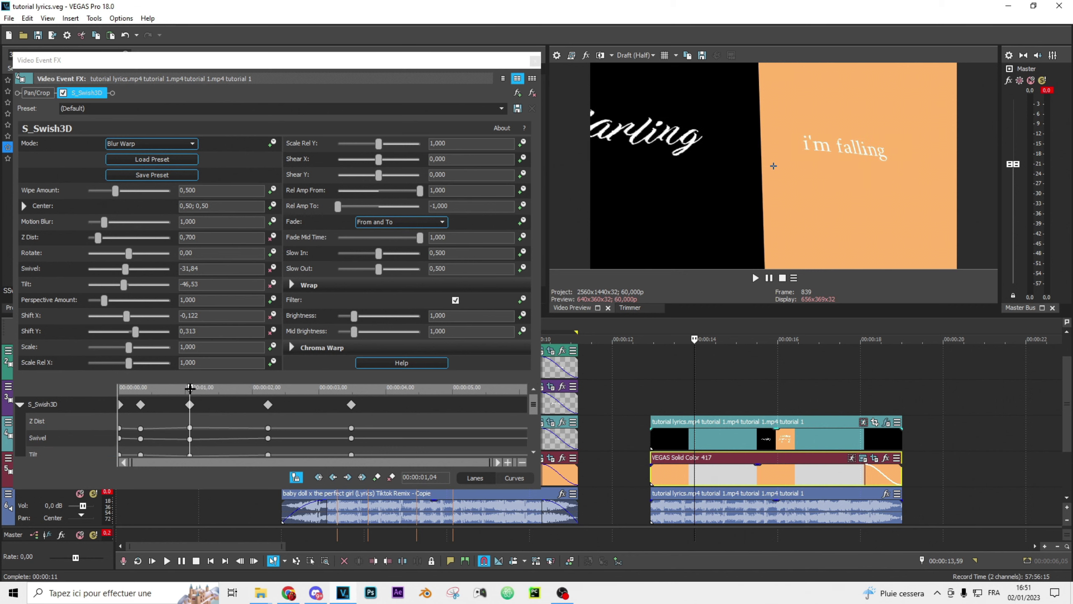
At the 00:00:02,14 keyframe, set Z Dist to 0,400, Swivel to -12,24, Tilt to 22,04, Shift X to -0,531 and Shift Y to -0,122
{"action": "left_click_drag", "start_coordinate": [190, 388], "coordinate": [220, 389]}
{"action": "left_click", "coordinate": [267, 403]}
{"action": "left_click_drag", "start_coordinate": [128, 270], "coordinate": [131, 286]}
{"action": "left_click_drag", "start_coordinate": [129, 331], "coordinate": [122, 315]}
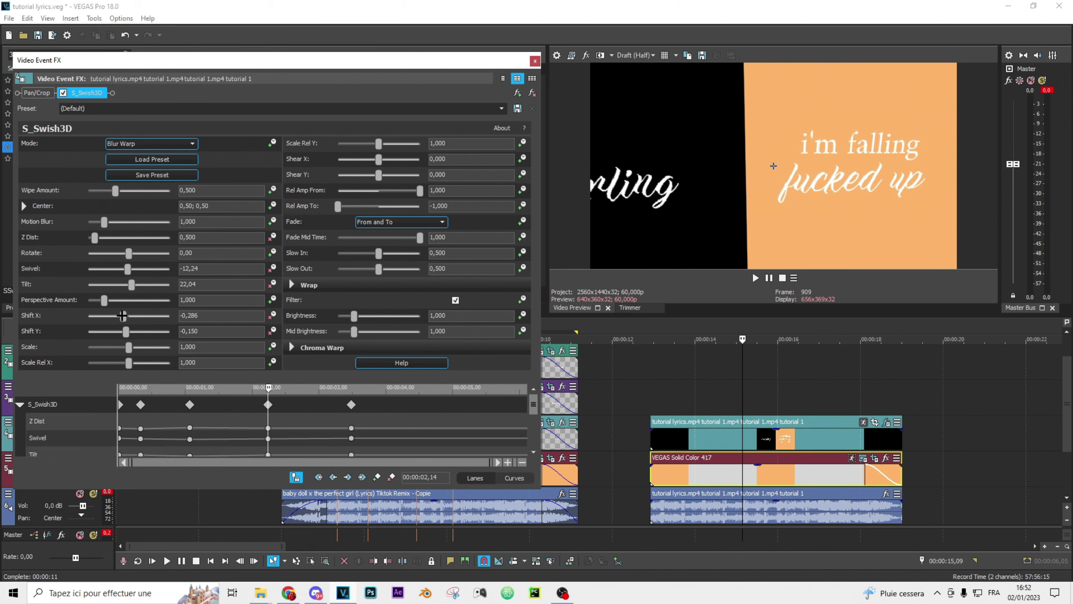
{"action": "left_click_drag", "start_coordinate": [97, 239], "coordinate": [95, 239]}
{"action": "left_click_drag", "start_coordinate": [126, 332], "coordinate": [127, 332]}
{"action": "left_click_drag", "start_coordinate": [123, 316], "coordinate": [118, 317]}
{"action": "key", "text": "ctrl+s"}
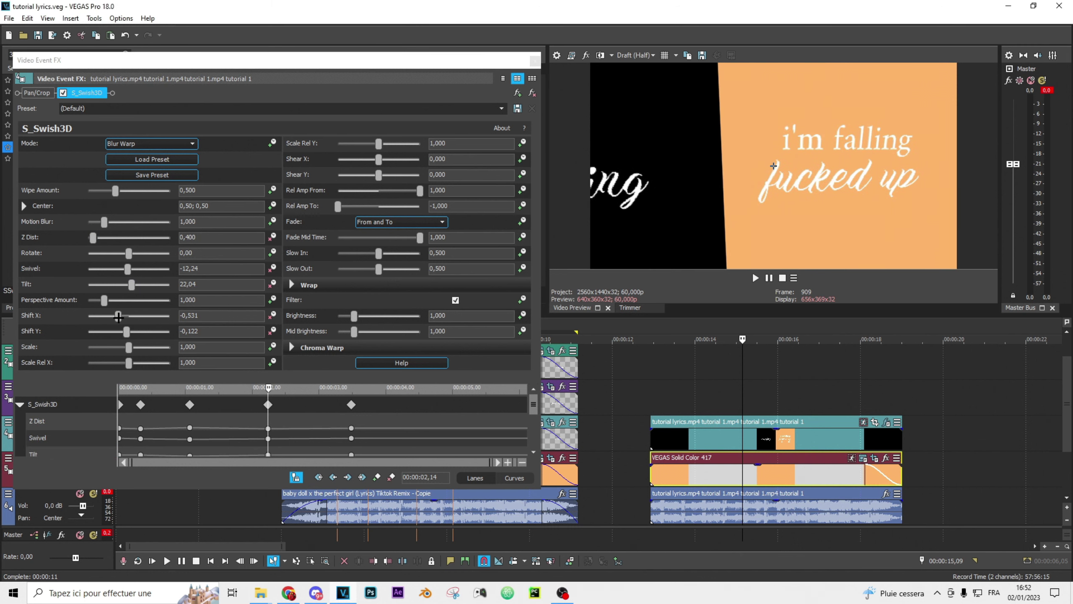
Set Z Dist to 0,867 at the 00:00:03,29 keyframe and play the rendered video from its start
{"action": "left_click", "coordinate": [352, 405]}
{"action": "left_click_drag", "start_coordinate": [96, 237], "coordinate": [102, 237]}
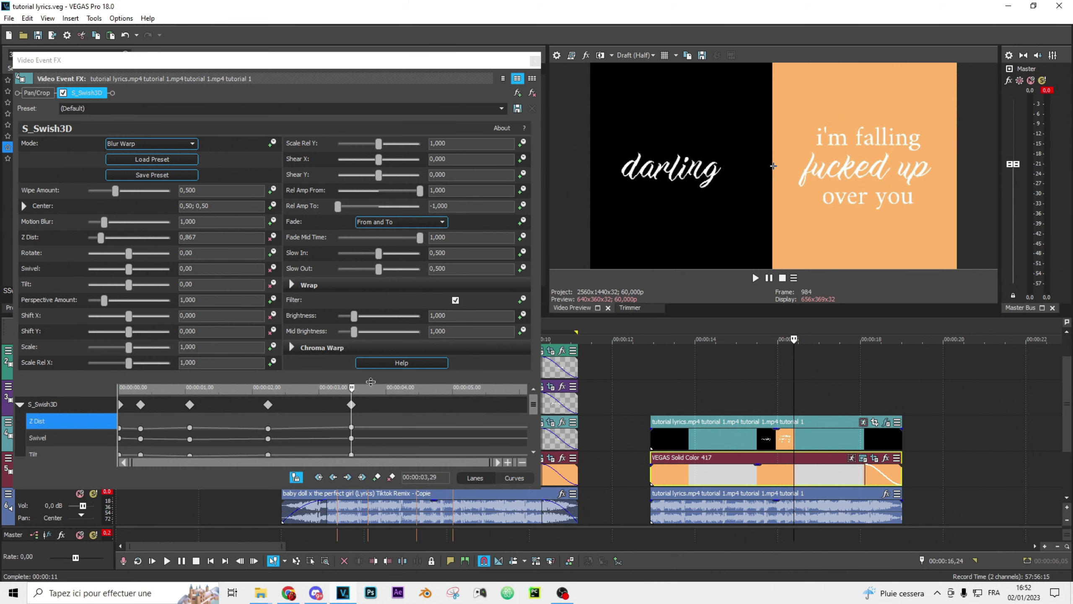
{"action": "left_click_drag", "start_coordinate": [370, 382], "coordinate": [418, 287]}
{"action": "left_click", "coordinate": [535, 61]}
{"action": "left_click", "coordinate": [651, 398]}
{"action": "key", "text": "space"}
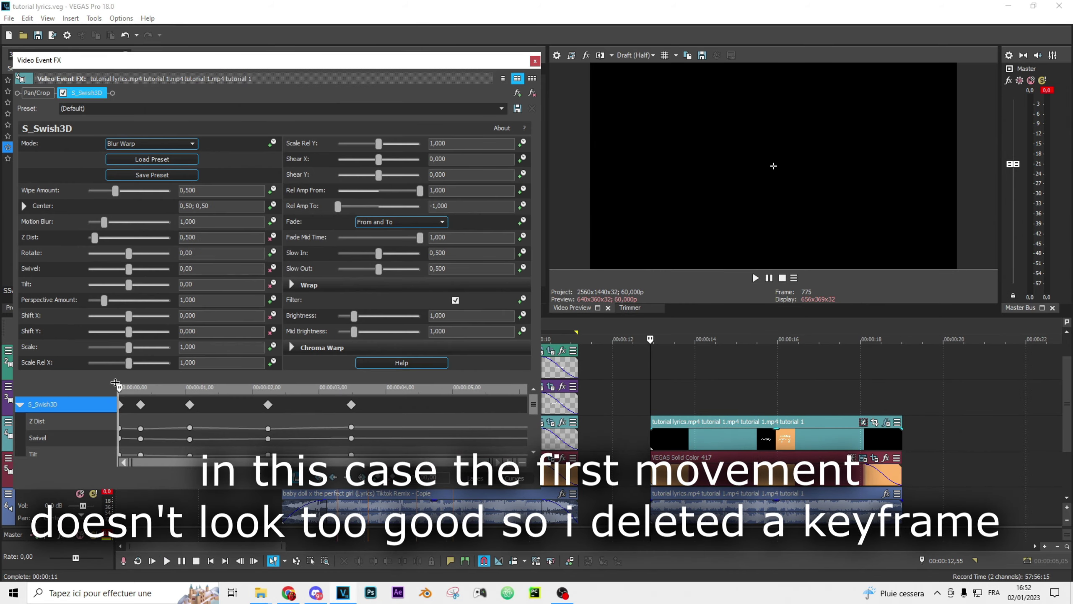
Delete the S_Swish3D keyframe at 00:00:00,20 and preview the clip from its start
{"action": "left_click_drag", "start_coordinate": [127, 388], "coordinate": [148, 388]}
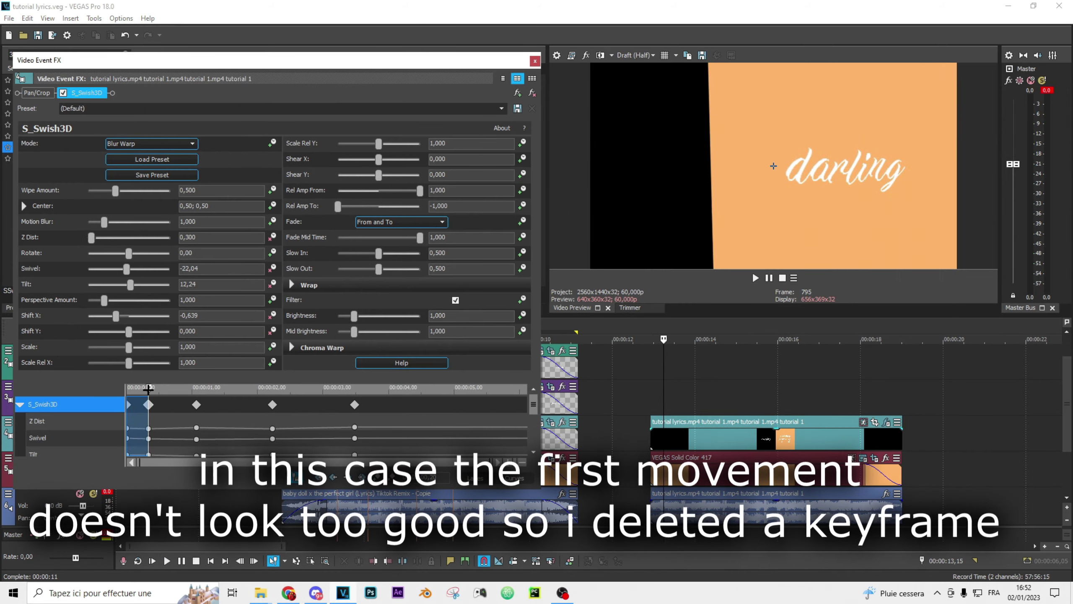
{"action": "right_click", "coordinate": [147, 404]}
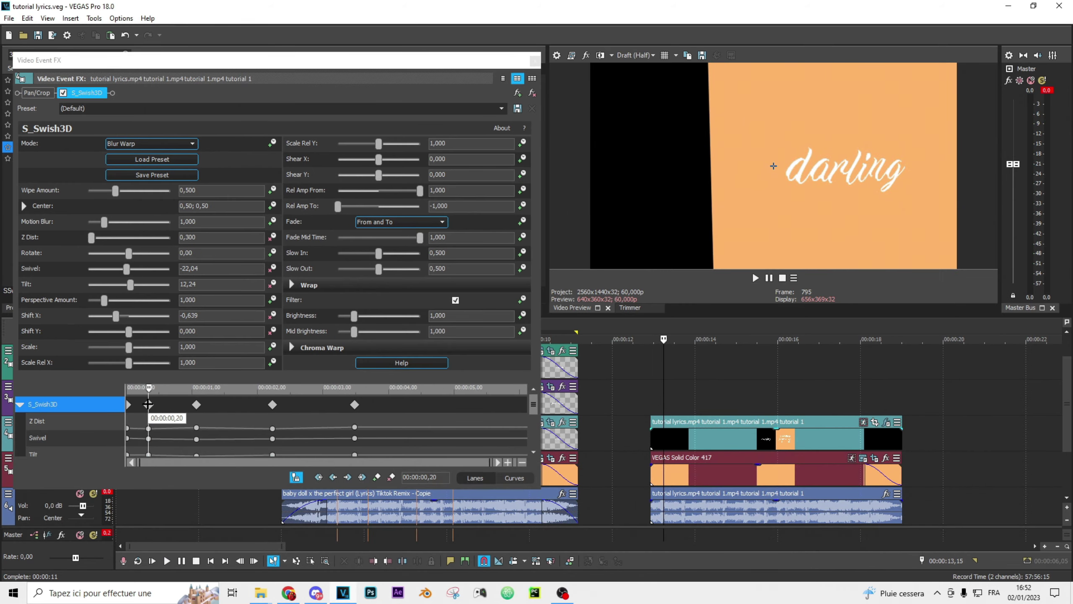
{"action": "right_click", "coordinate": [148, 404]}
{"action": "left_click", "coordinate": [178, 408]}
{"action": "left_click", "coordinate": [197, 404]}
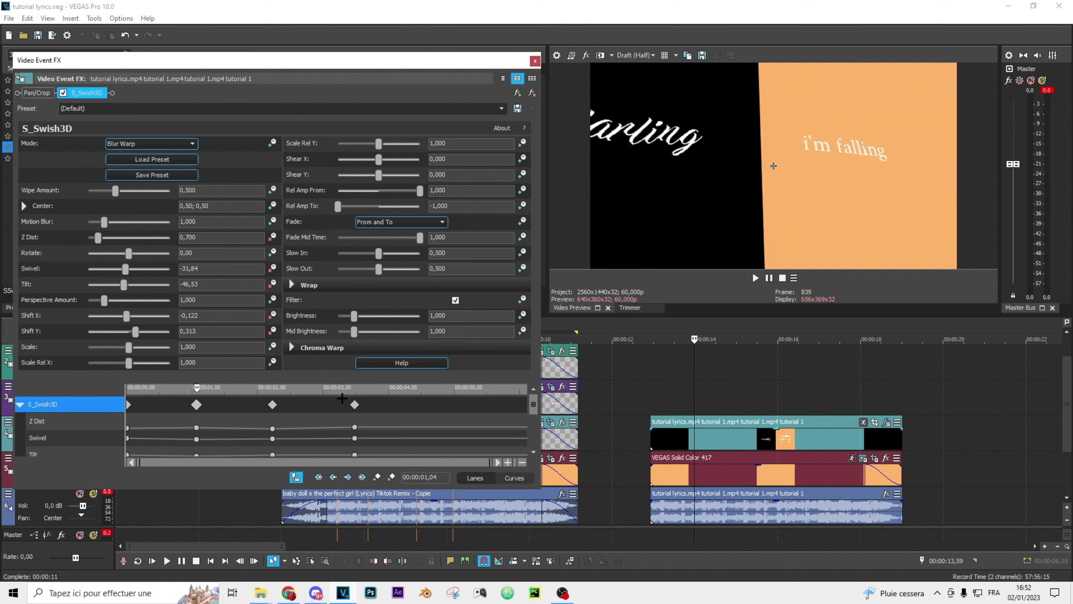
{"action": "left_click", "coordinate": [654, 408]}
{"action": "key", "text": "space"}
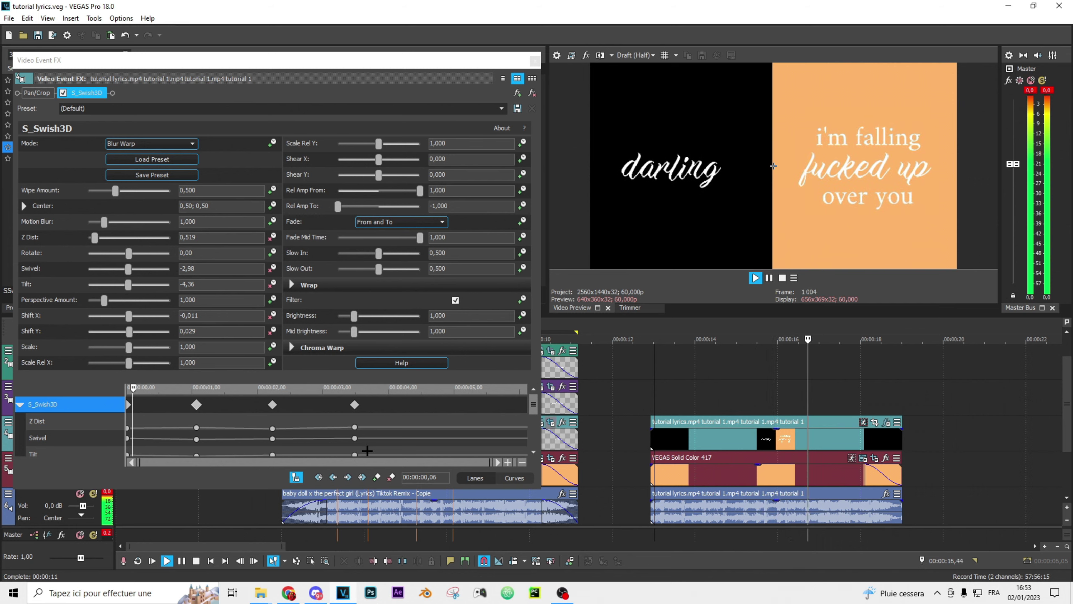
{"action": "key", "text": "space"}
Set the first keyframe of Z Dist, Swivel, Tilt, Shift X and Shift Y to Slow Fade
{"action": "right_click", "coordinate": [128, 427]}
{"action": "left_click", "coordinate": [161, 366]}
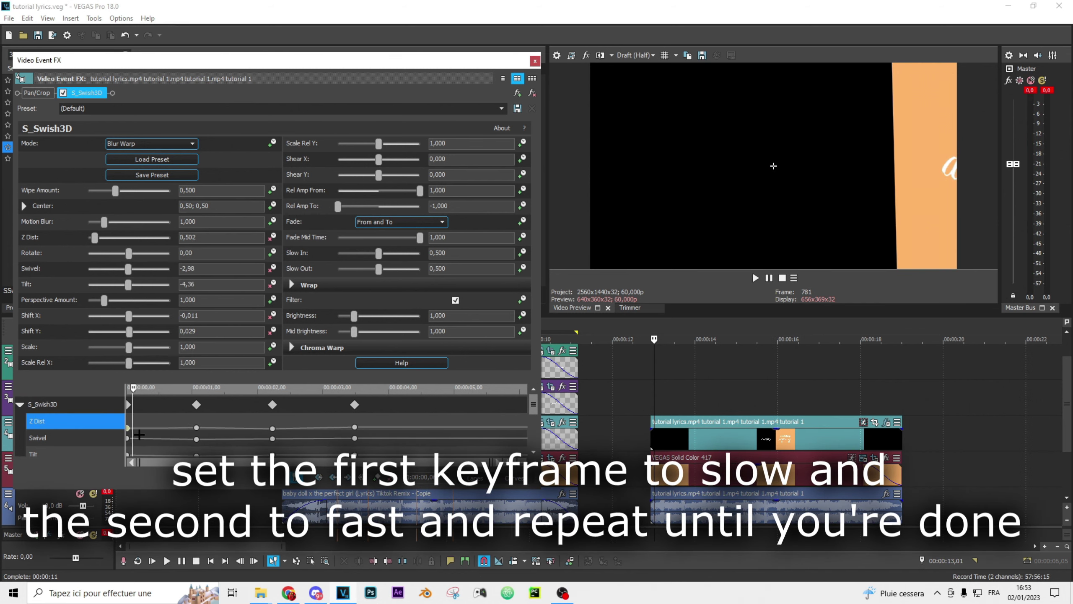
{"action": "right_click", "coordinate": [128, 439]}
{"action": "left_click", "coordinate": [161, 377]}
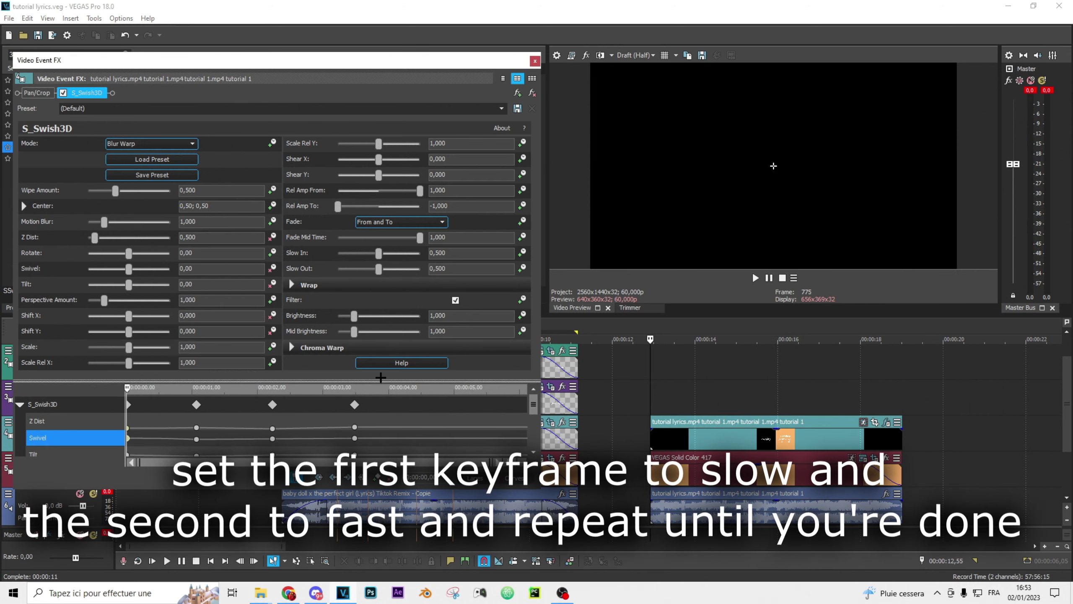
{"action": "left_click_drag", "start_coordinate": [379, 379], "coordinate": [379, 223]}
{"action": "right_click", "coordinate": [128, 296]}
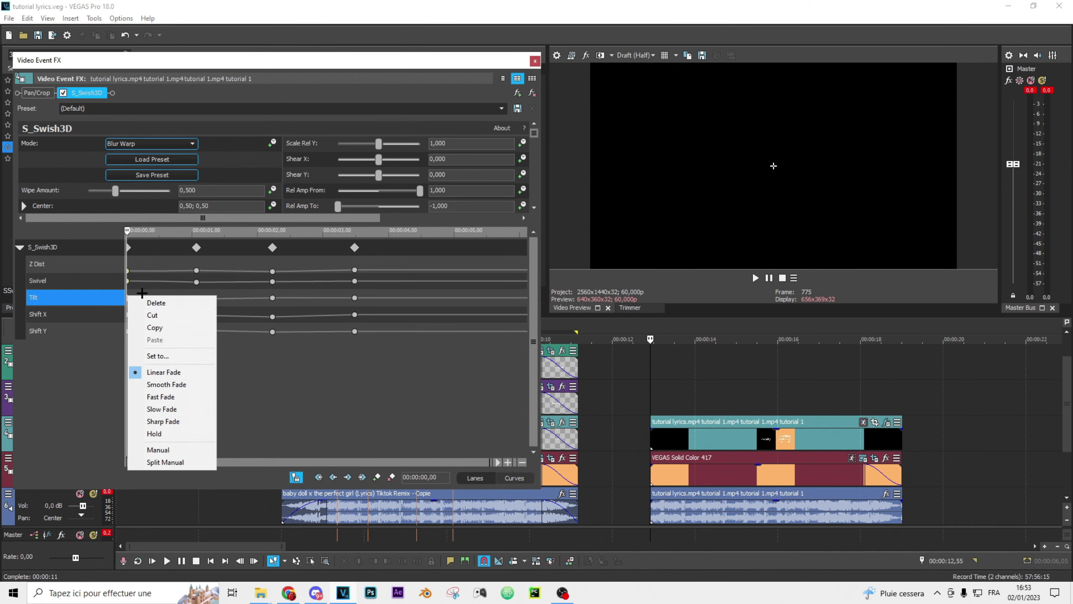
{"action": "left_click", "coordinate": [171, 396]}
{"action": "right_click", "coordinate": [129, 313]}
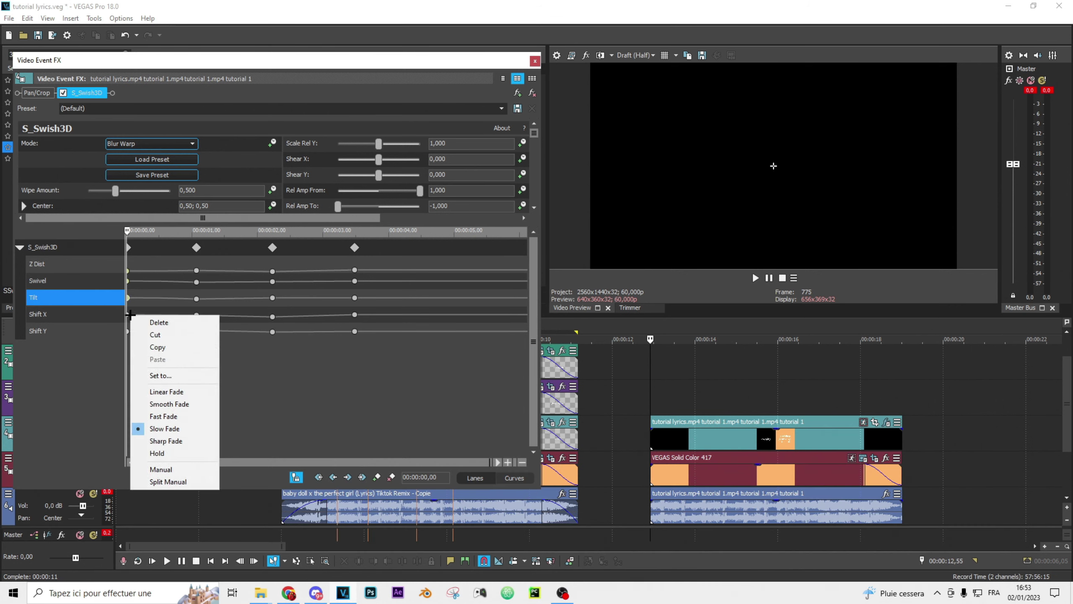
{"action": "left_click", "coordinate": [164, 423]}
{"action": "right_click", "coordinate": [128, 331]}
{"action": "left_click", "coordinate": [171, 443]}
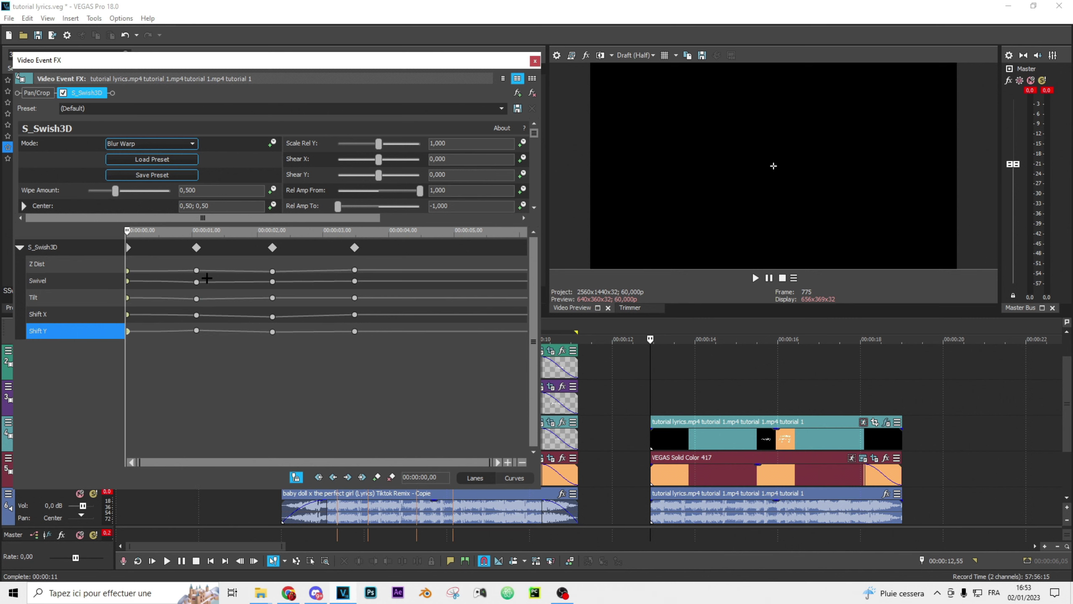
Close the effect settings and play the rendered video from its start to check the movement
{"action": "left_click", "coordinate": [535, 60]}
{"action": "left_click", "coordinate": [648, 400]}
{"action": "key", "text": "space"}
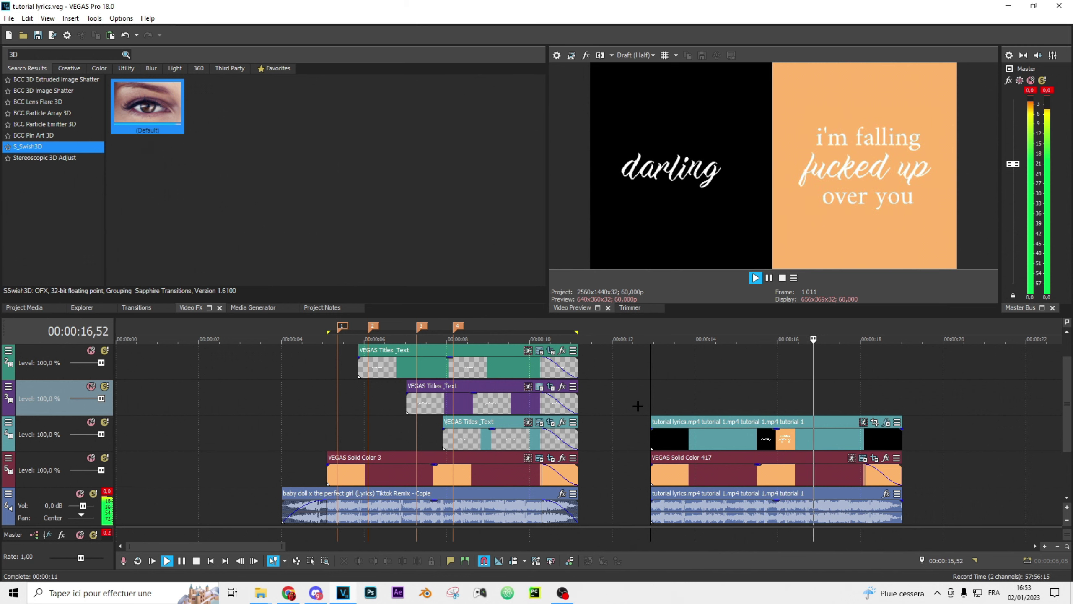
{"action": "key", "text": "space"}
{"action": "key", "text": "space"}
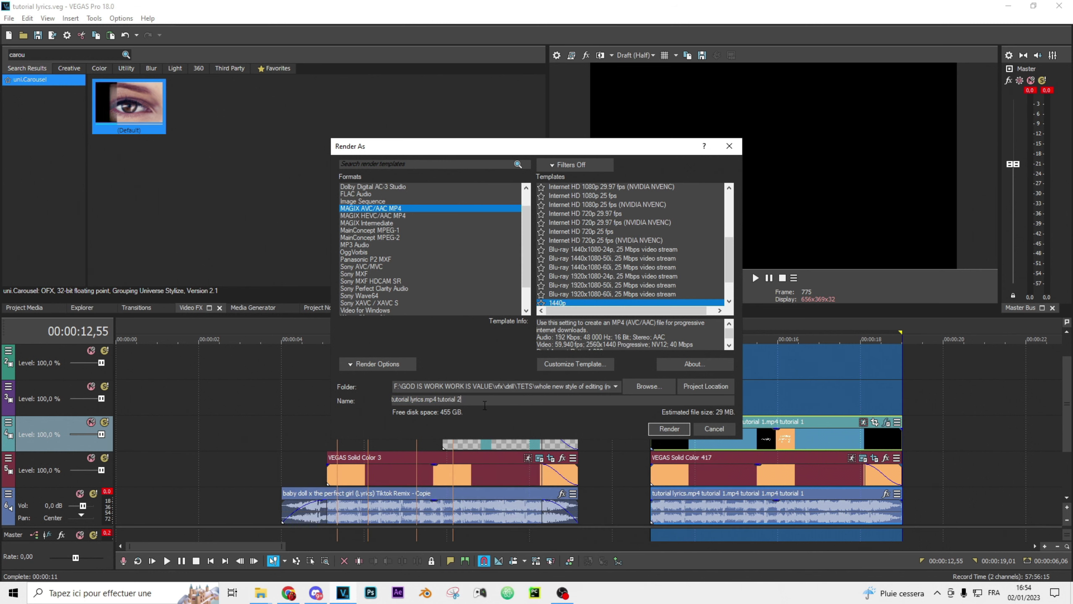
Render "tutorial lyrics.mp4 tutorial 2" with the MAGIX AVC/AAC MP4 1440p template and place it on the solid color track after the existing clips
{"action": "left_click", "coordinate": [669, 429]}
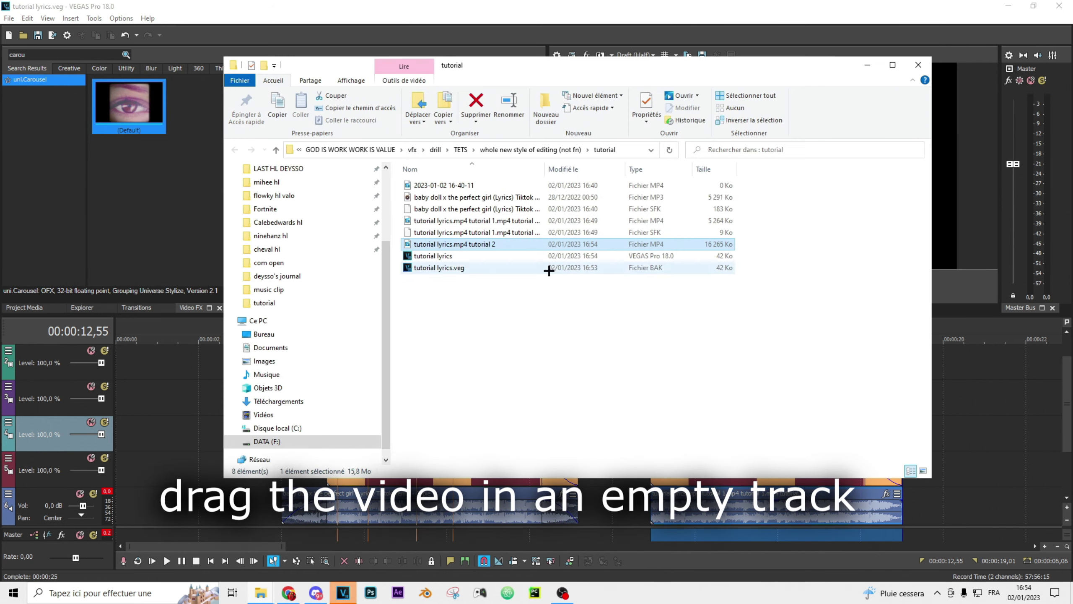
{"action": "left_click_drag", "start_coordinate": [549, 269], "coordinate": [954, 467]}
{"action": "scroll", "coordinate": [943, 484], "scroll_direction": "down", "scroll_amount": 3}
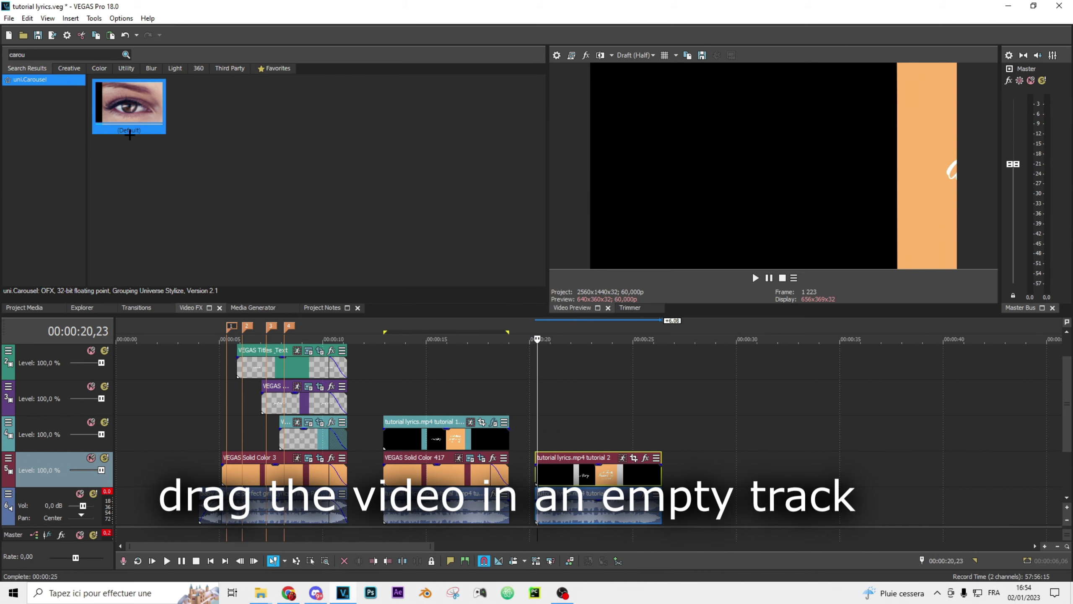
Apply uni.Carousel to the "tutorial lyrics.mp4 tutorial 2" clip with Frame Style 16x9 Soft and save the project
{"action": "left_click_drag", "start_coordinate": [138, 143], "coordinate": [597, 472]}
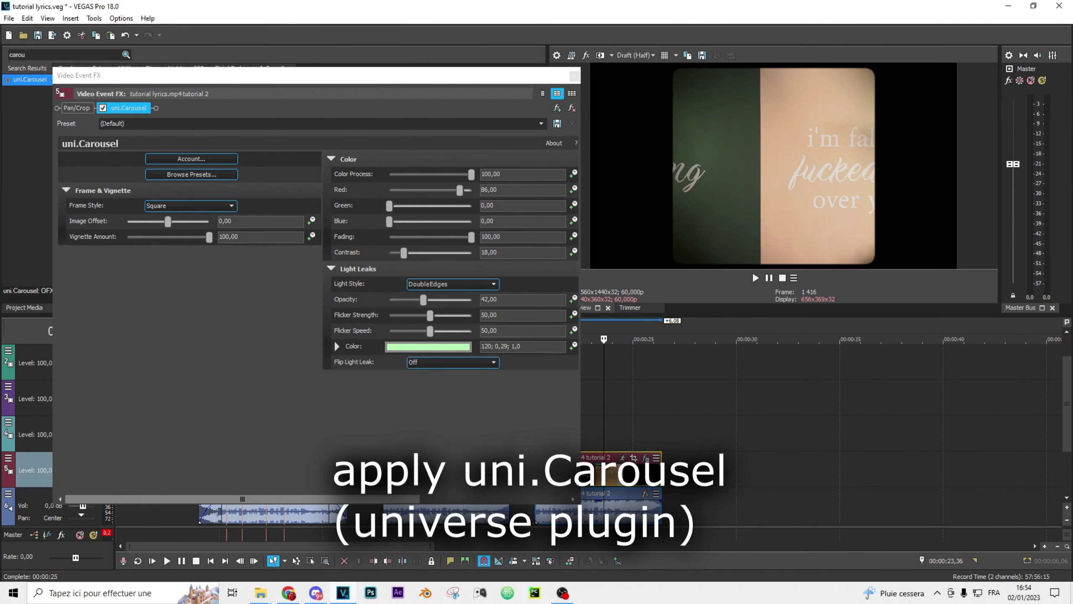
{"action": "left_click", "coordinate": [180, 206]}
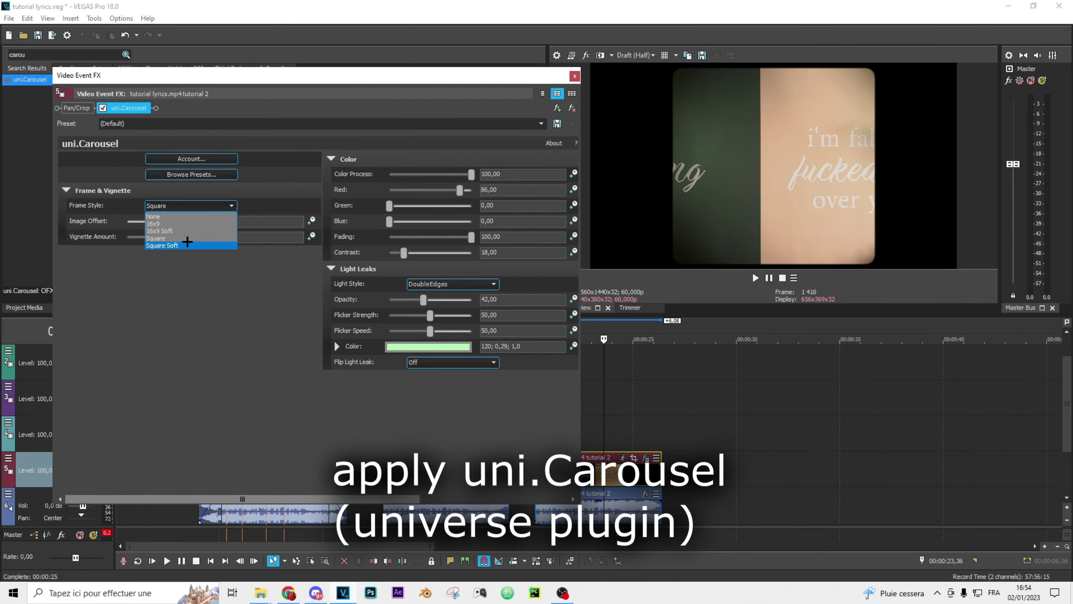
{"action": "left_click", "coordinate": [187, 242]}
{"action": "left_click", "coordinate": [191, 205]}
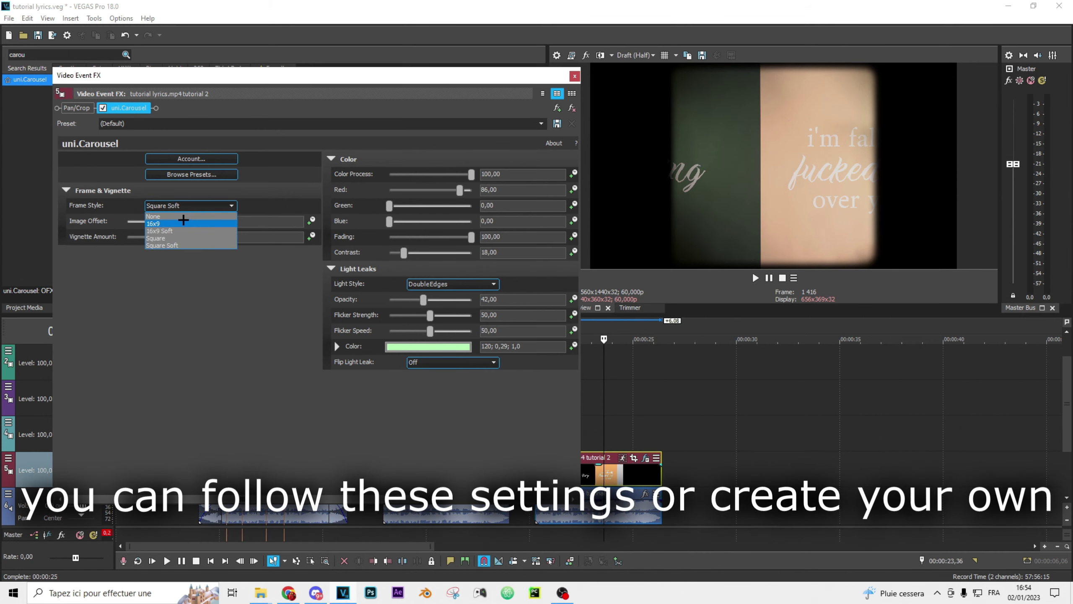
{"action": "left_click", "coordinate": [183, 222]}
{"action": "left_click", "coordinate": [188, 206]}
{"action": "left_click", "coordinate": [185, 229]}
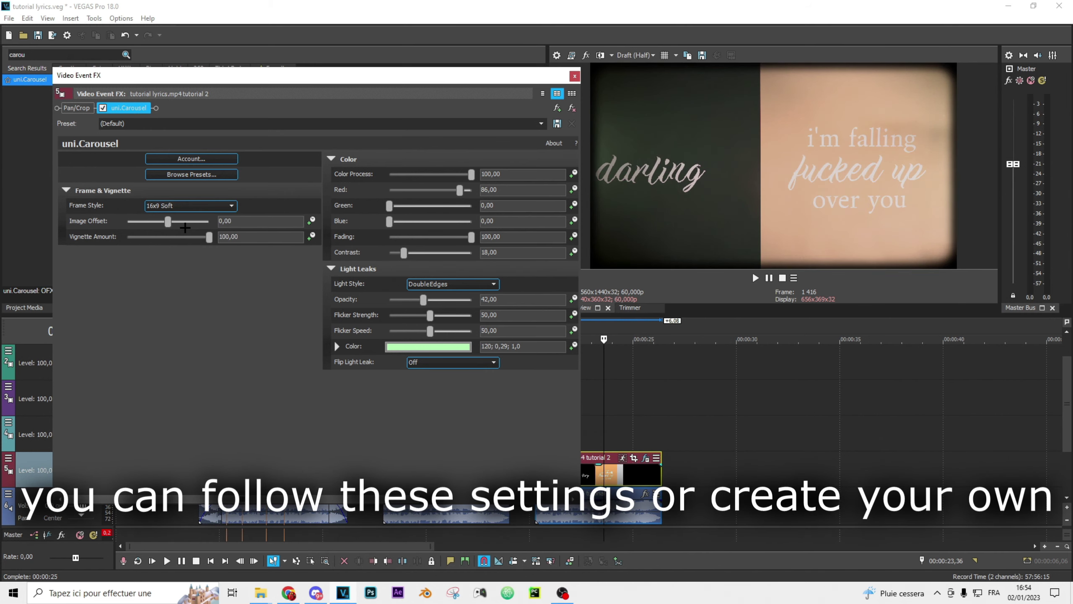
{"action": "key", "text": "ctrl+s"}
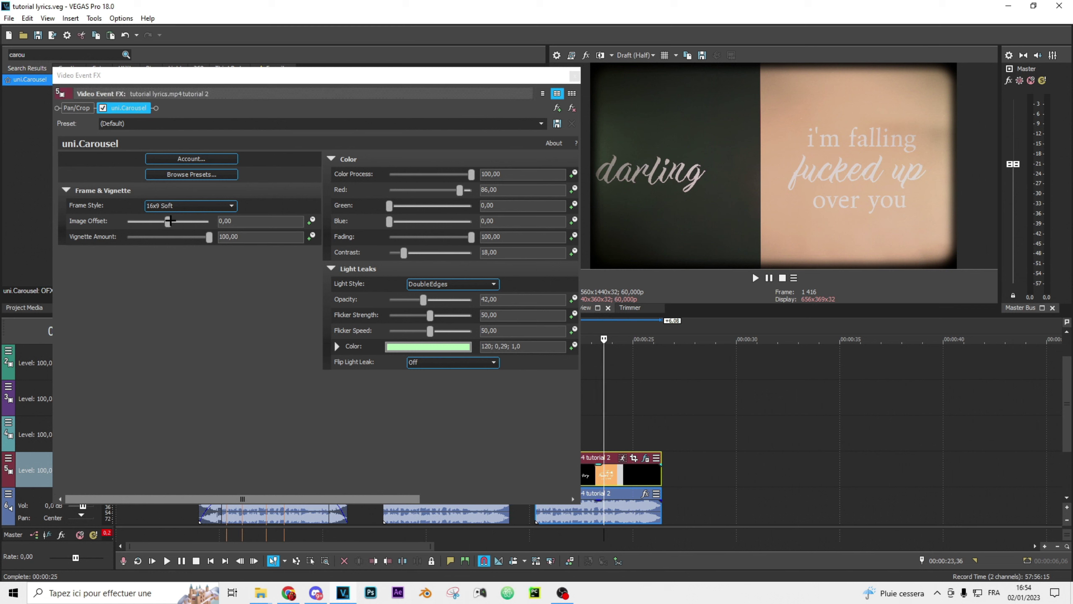
Set uni.Carousel's Color Process to 0,00 and Contrast to 37,41, save the project and preview the clip from its start
{"action": "key", "text": "ctrl+z"}
{"action": "left_click_drag", "start_coordinate": [471, 173], "coordinate": [298, 197]}
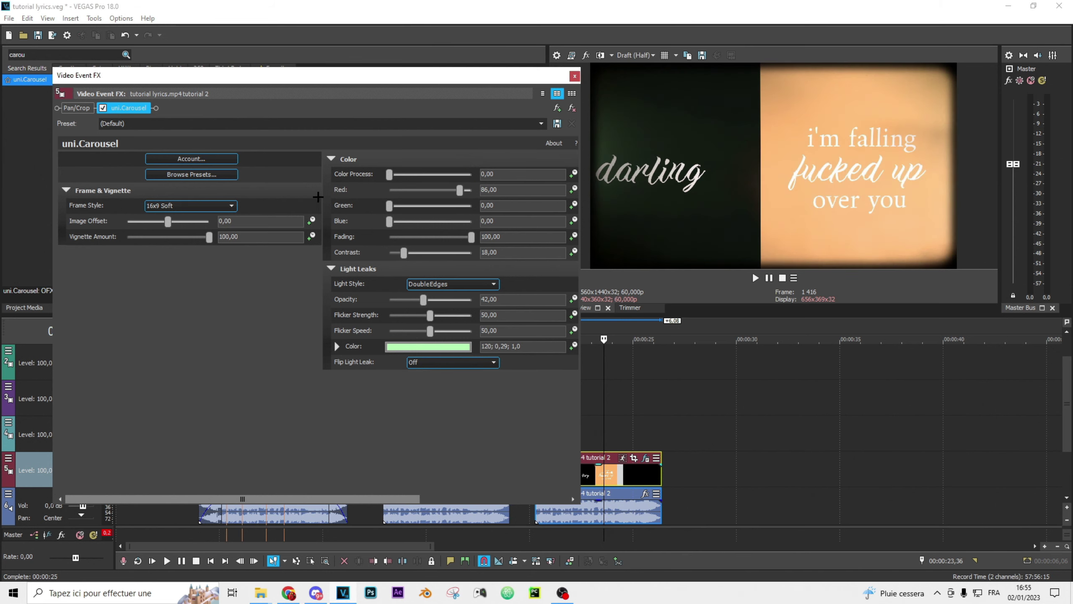
{"action": "left_click_drag", "start_coordinate": [402, 254], "coordinate": [421, 263]}
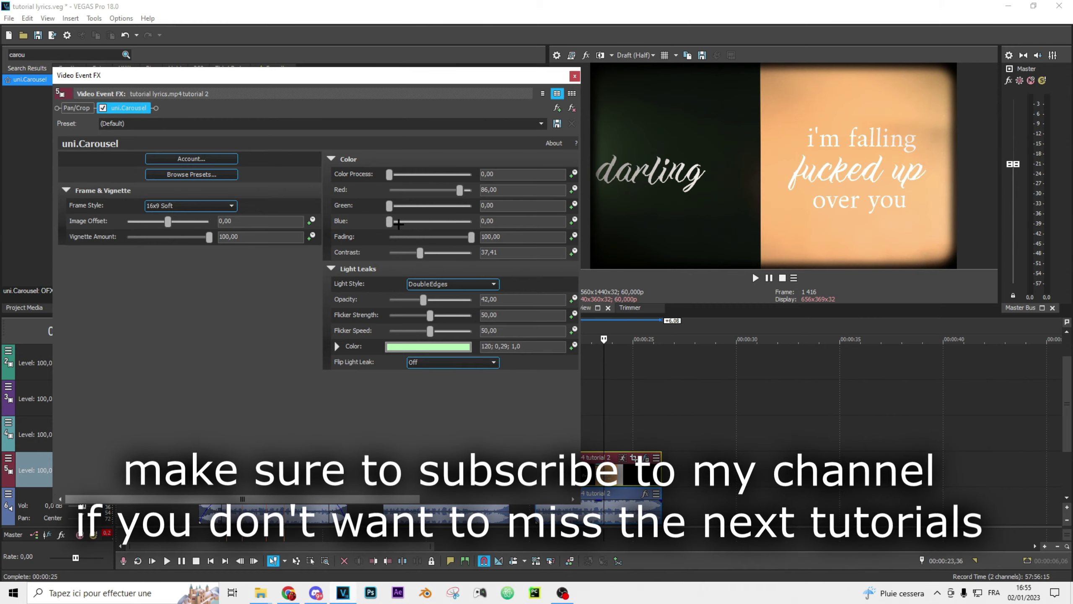
{"action": "left_click_drag", "start_coordinate": [411, 209], "coordinate": [418, 206]}
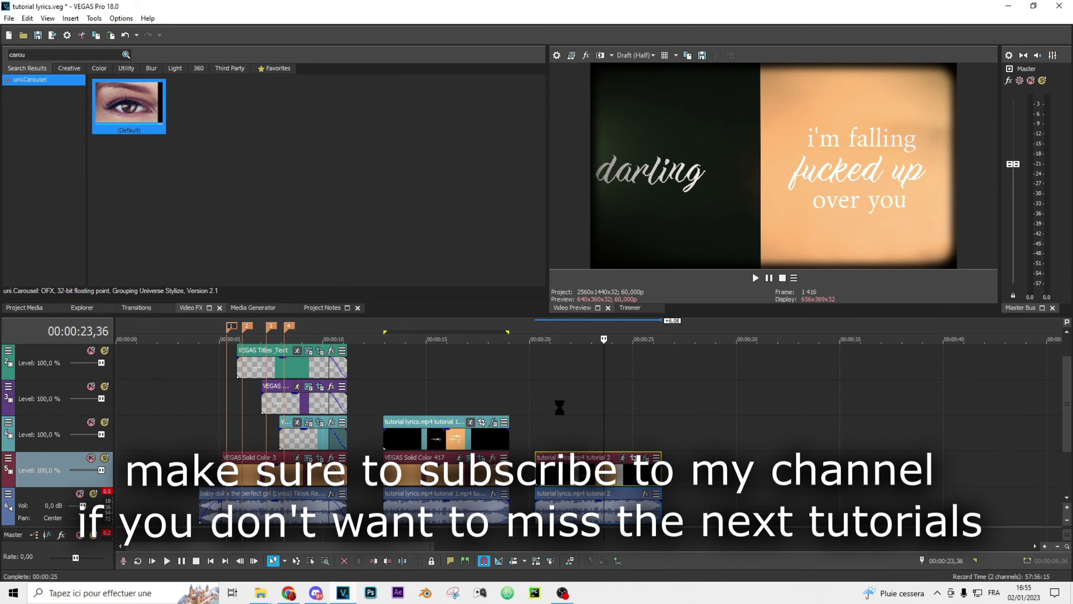
{"action": "key", "text": "ctrl+s"}
{"action": "key", "text": "space"}
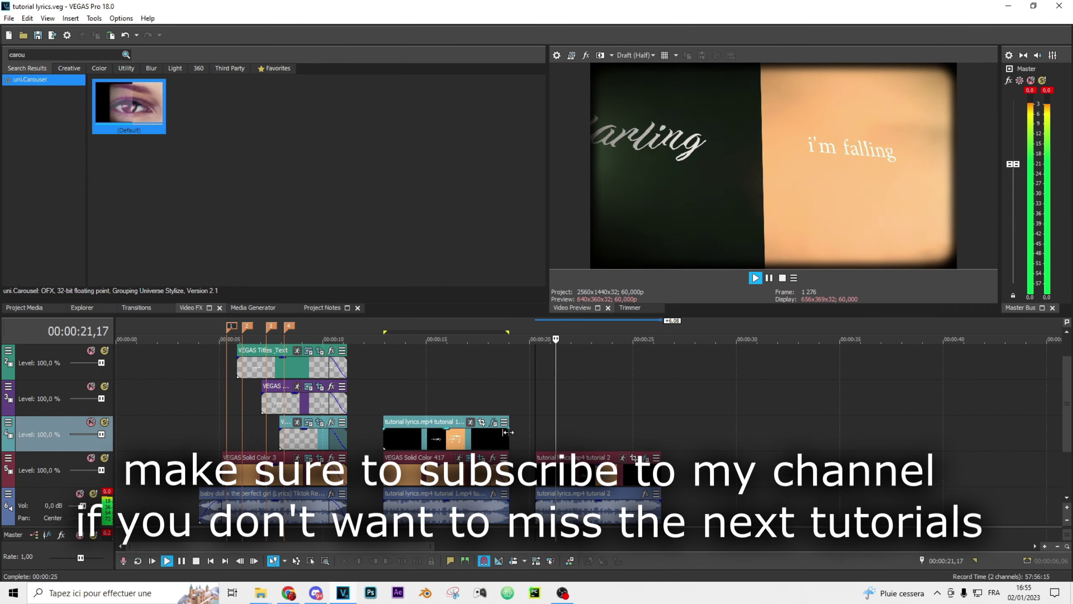